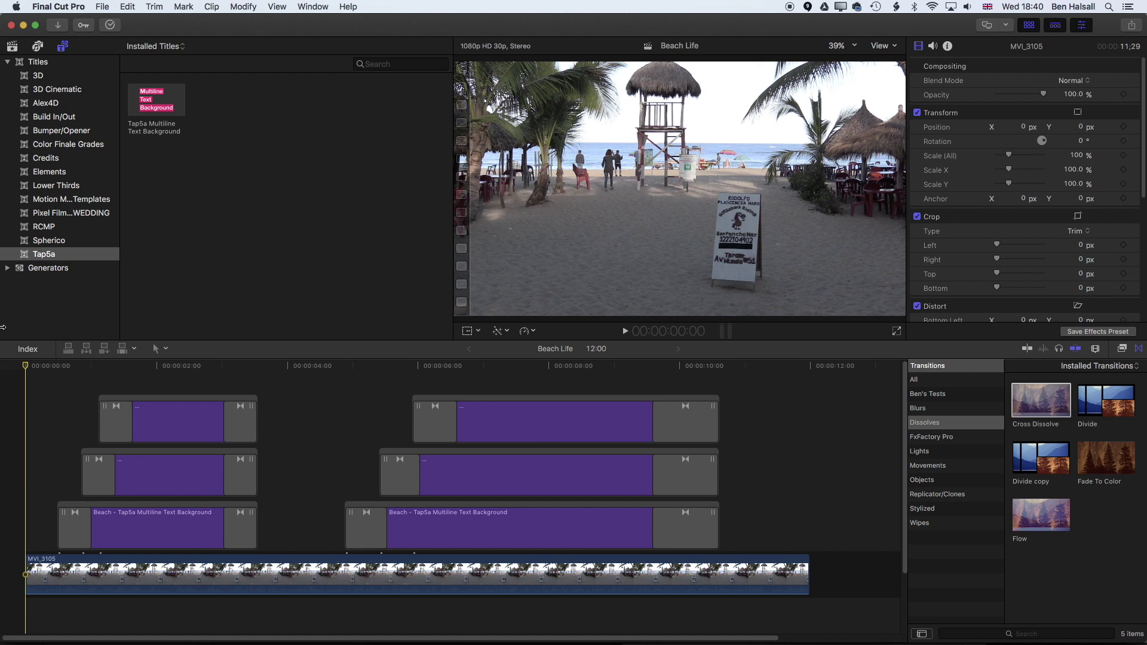
Preview the Beach / Life / San Pancho titles, delete every connected title clip, then switch to Chrome.
{"action": "key", "text": "space"}
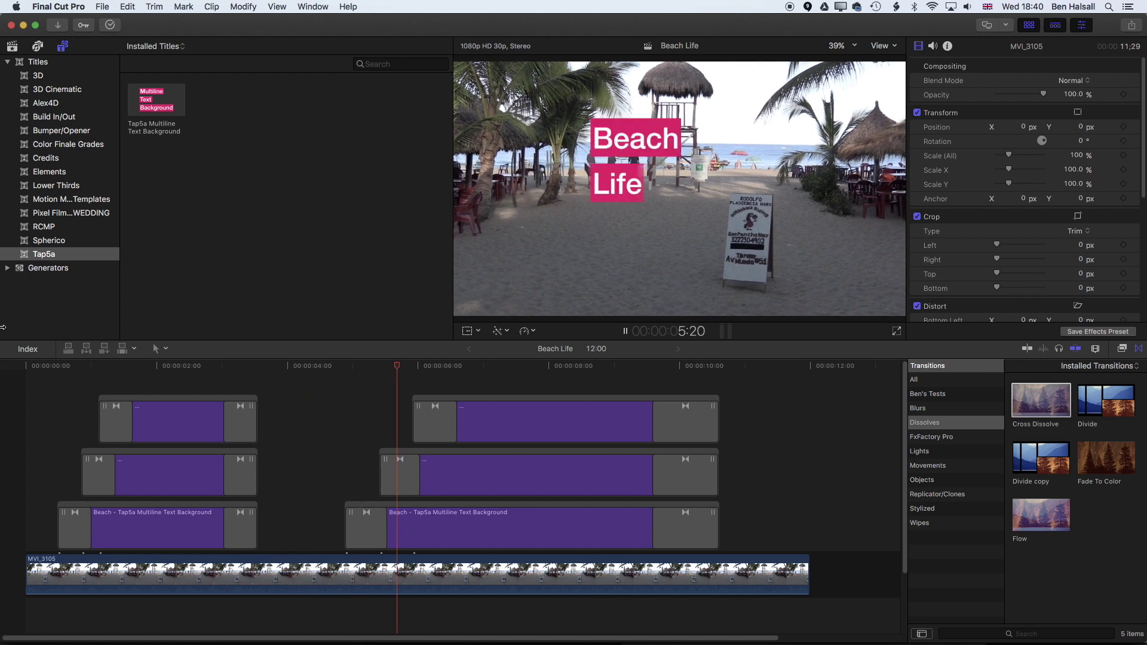
{"action": "key", "text": "space"}
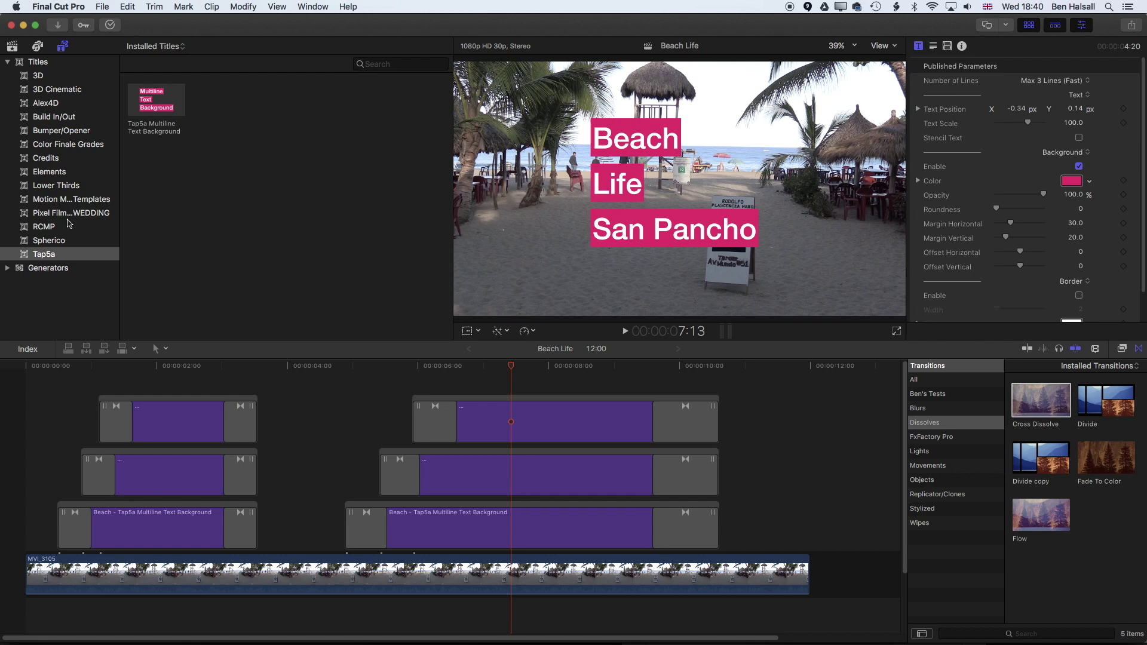
{"action": "left_click_drag", "start_coordinate": [741, 386], "coordinate": [23, 513]}
{"action": "key", "text": "Delete"}
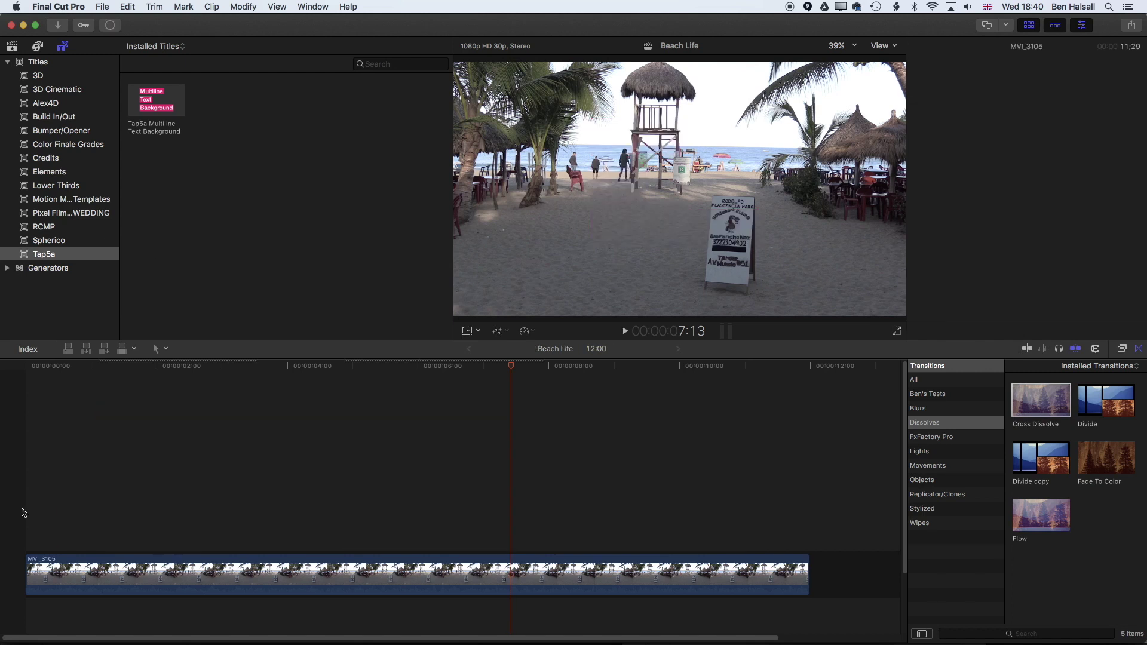
{"action": "left_click", "coordinate": [9, 364]}
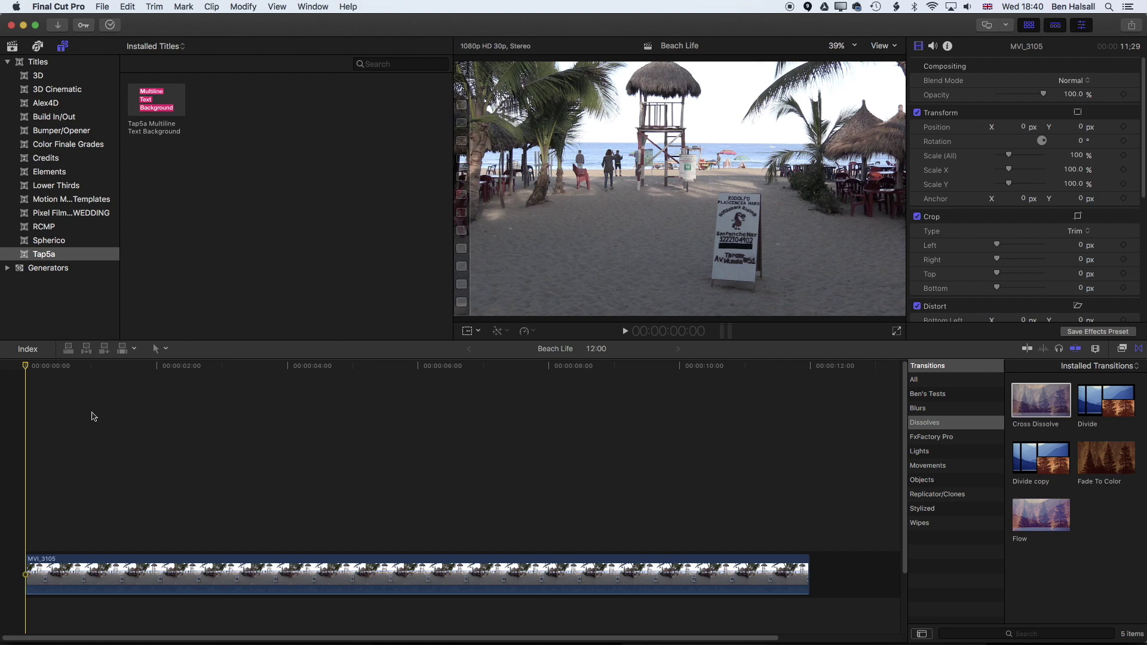
{"action": "key", "text": "super+Tab"}
{"action": "key", "text": "super+Tab"}
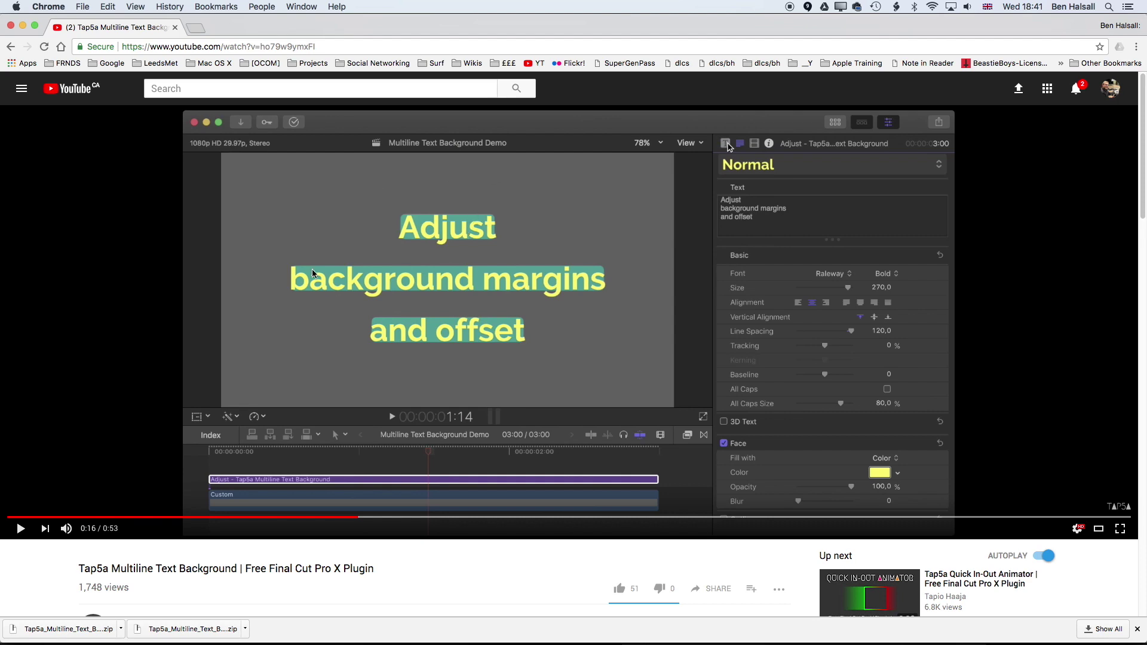
Download Tap5a_Multiline_Text_Background.zip from the description's bit.ly link and show it in Finder.
{"action": "scroll", "coordinate": [312, 274], "scroll_direction": "down", "scroll_amount": 6}
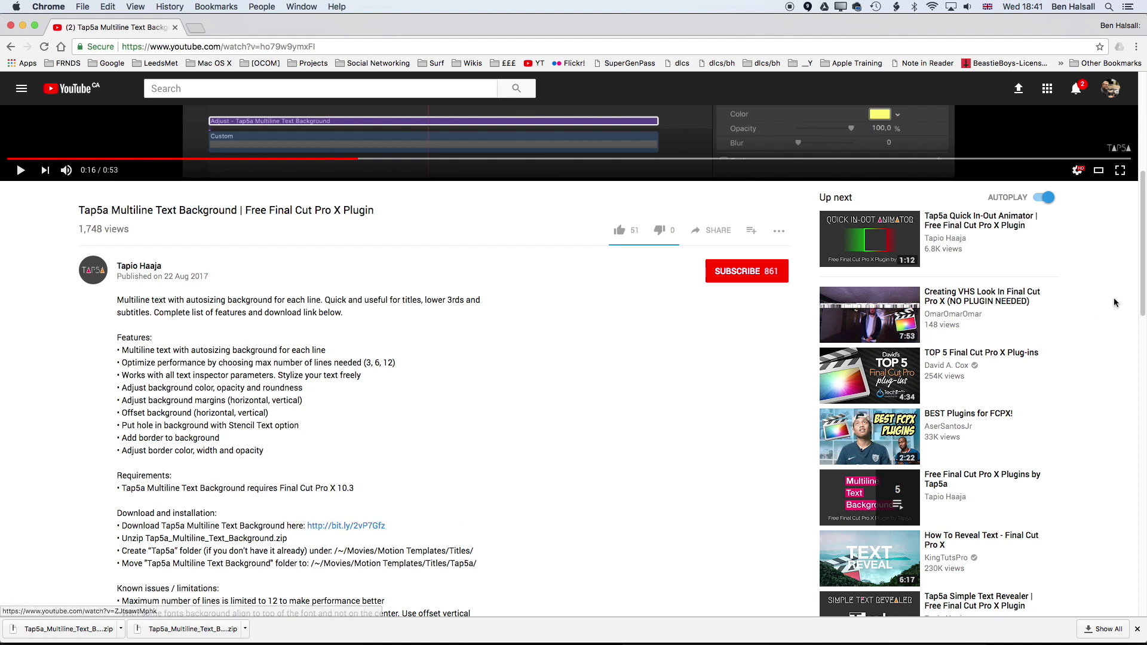
{"action": "left_click_drag", "start_coordinate": [1143, 283], "coordinate": [1144, 229]}
{"action": "scroll", "coordinate": [1144, 229], "scroll_direction": "up", "scroll_amount": 4}
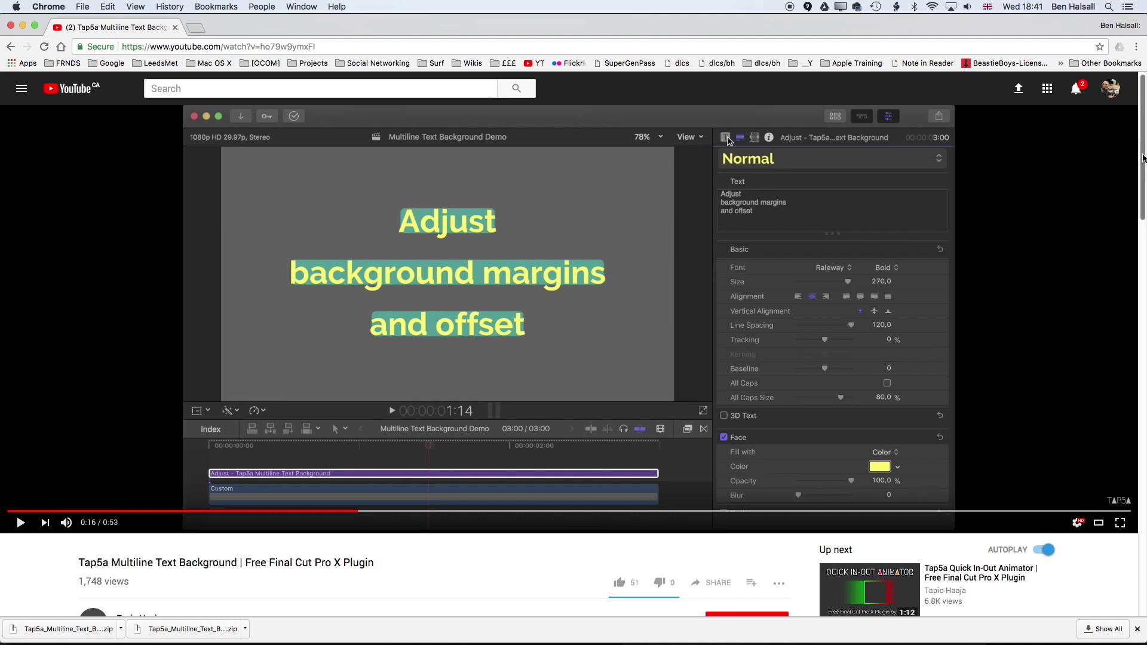
{"action": "scroll", "coordinate": [337, 383], "scroll_direction": "down", "scroll_amount": 8}
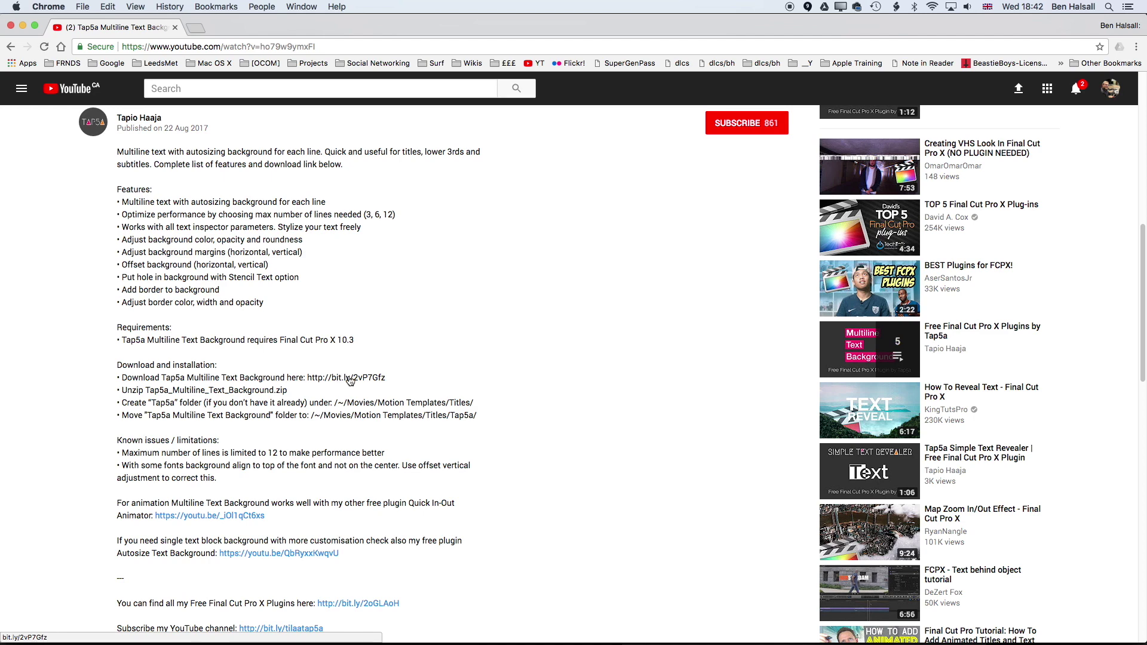
{"action": "left_click", "coordinate": [337, 382]}
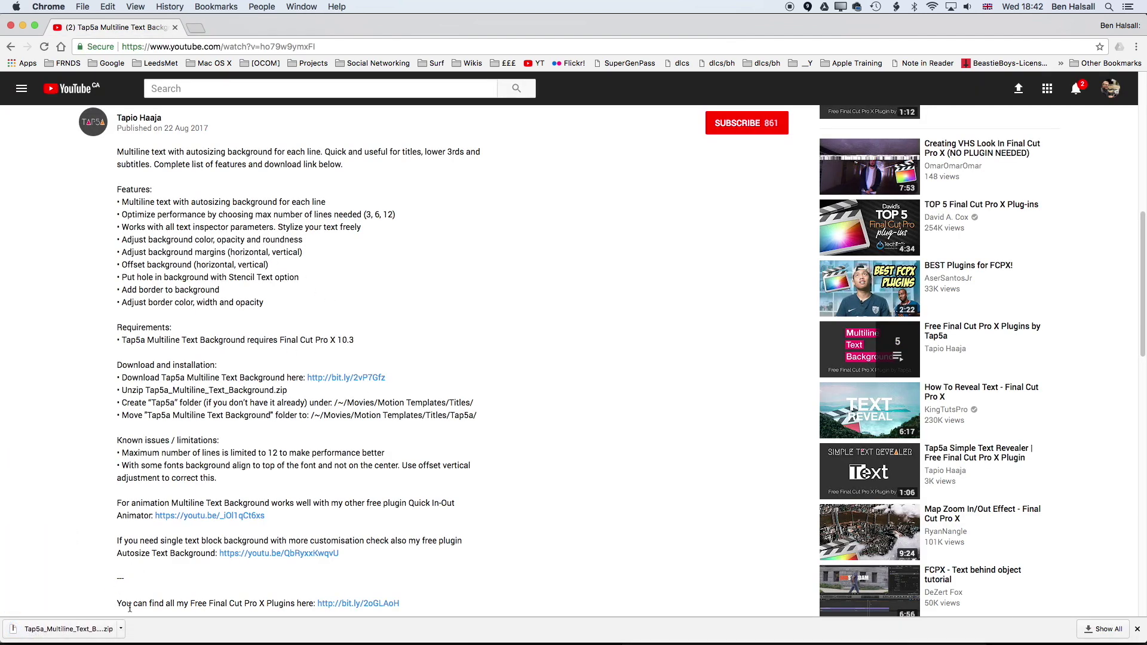
{"action": "left_click", "coordinate": [122, 629]}
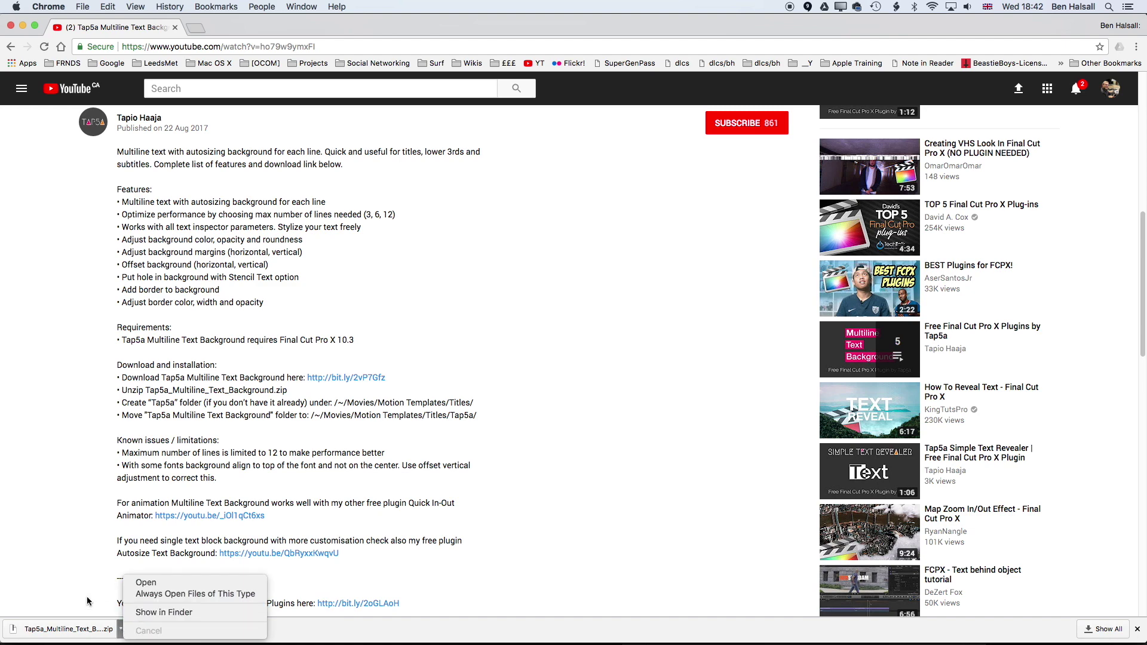
{"action": "left_click", "coordinate": [149, 612]}
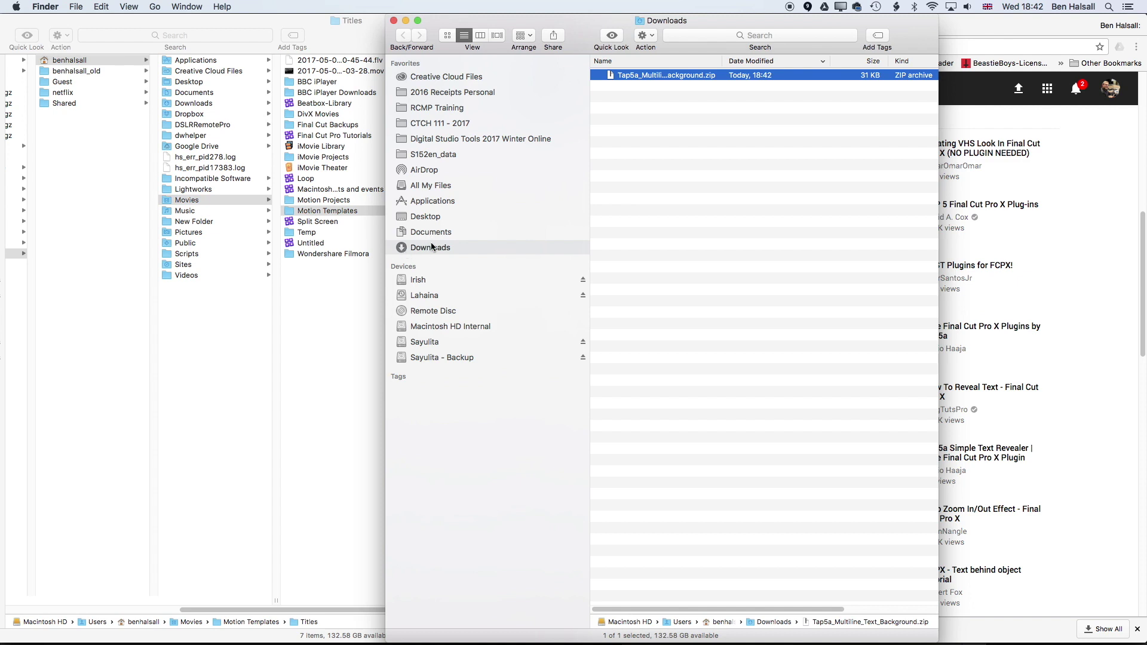
Unzip the plugin archive and expand the Tap5a_Multiline_Text_Background folder.
{"action": "double_click", "coordinate": [612, 74]}
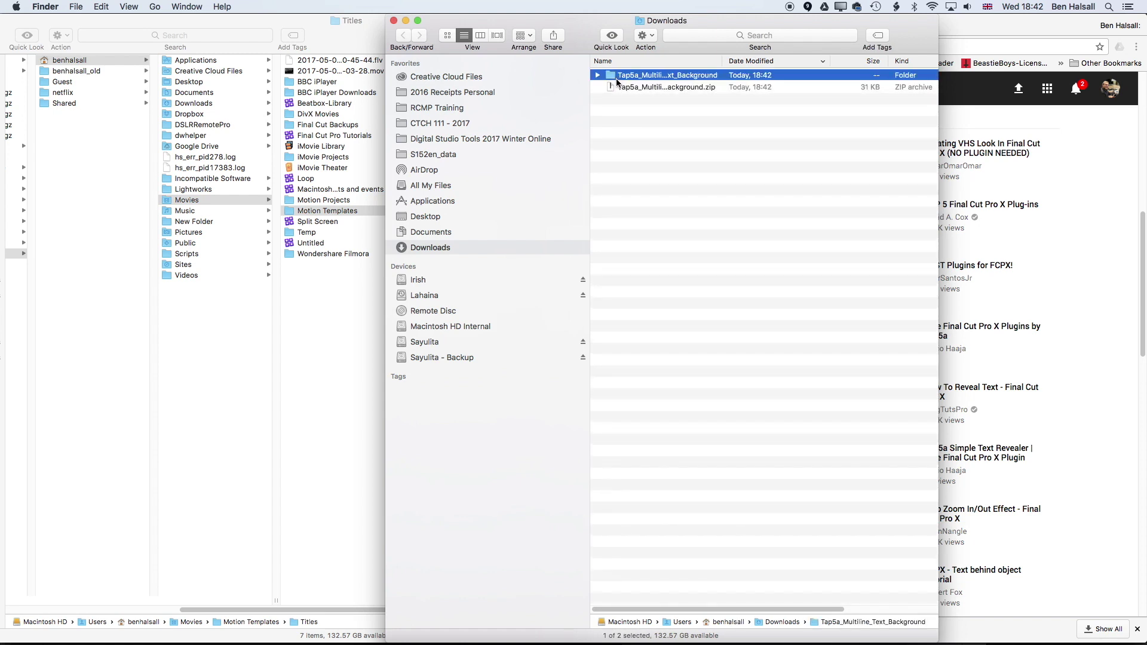
{"action": "left_click_drag", "start_coordinate": [686, 20], "coordinate": [833, 20]}
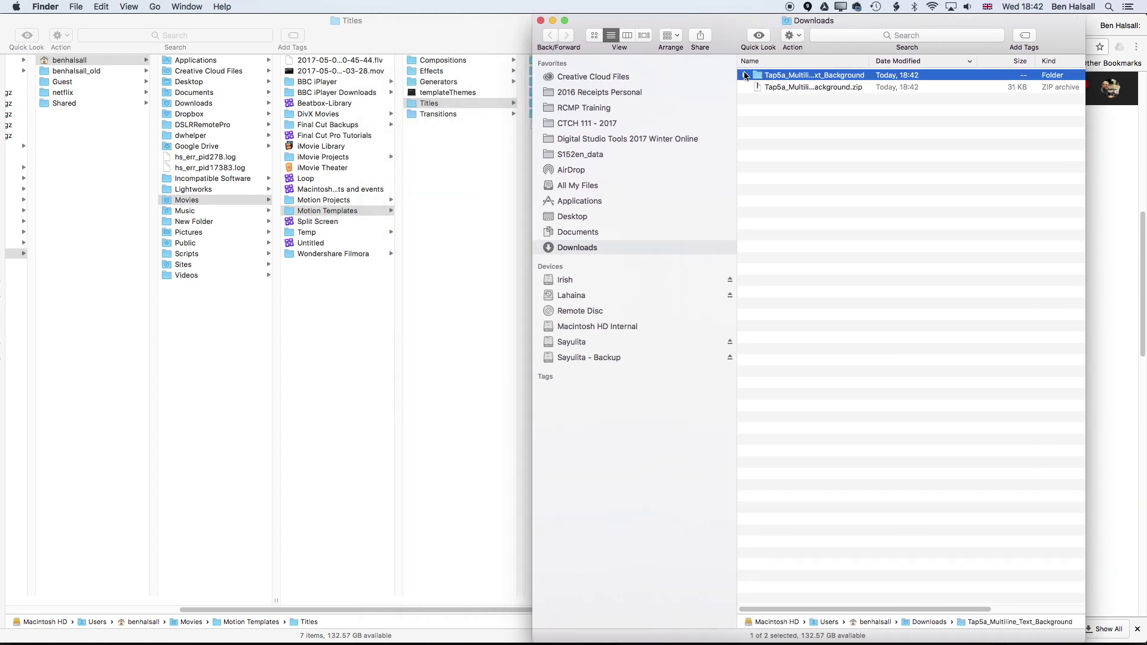
{"action": "left_click", "coordinate": [746, 75]}
{"action": "left_click", "coordinate": [769, 86]}
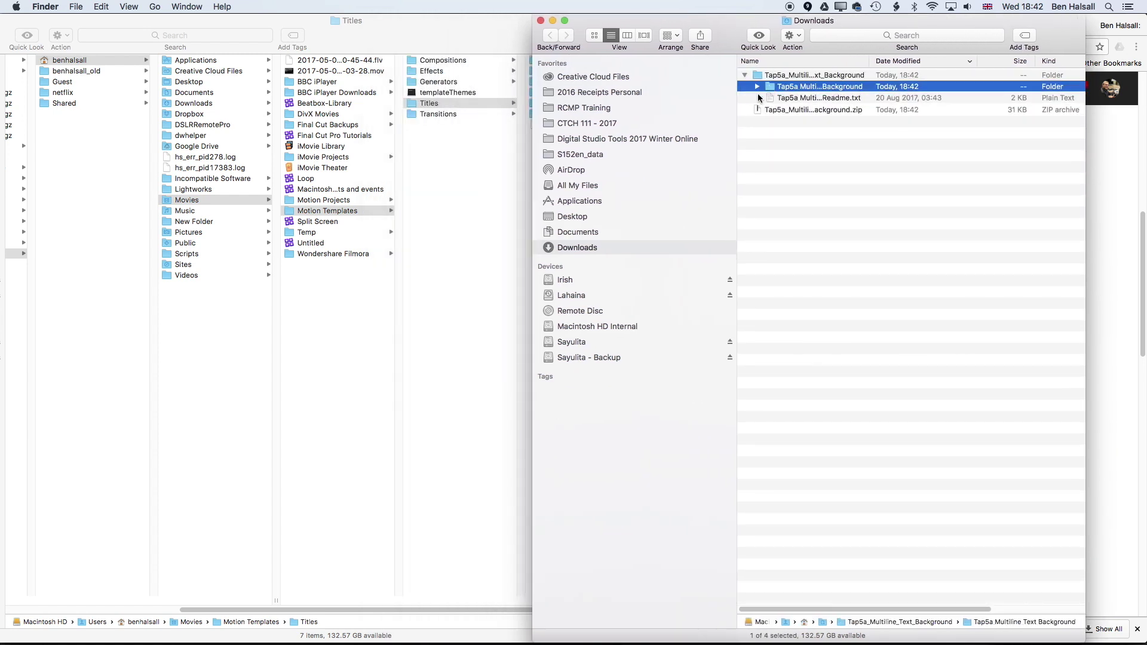
Widen the Name column, expand the plugin subfolder, and bring the Titles window forward.
{"action": "left_click_drag", "start_coordinate": [870, 61], "coordinate": [963, 63]}
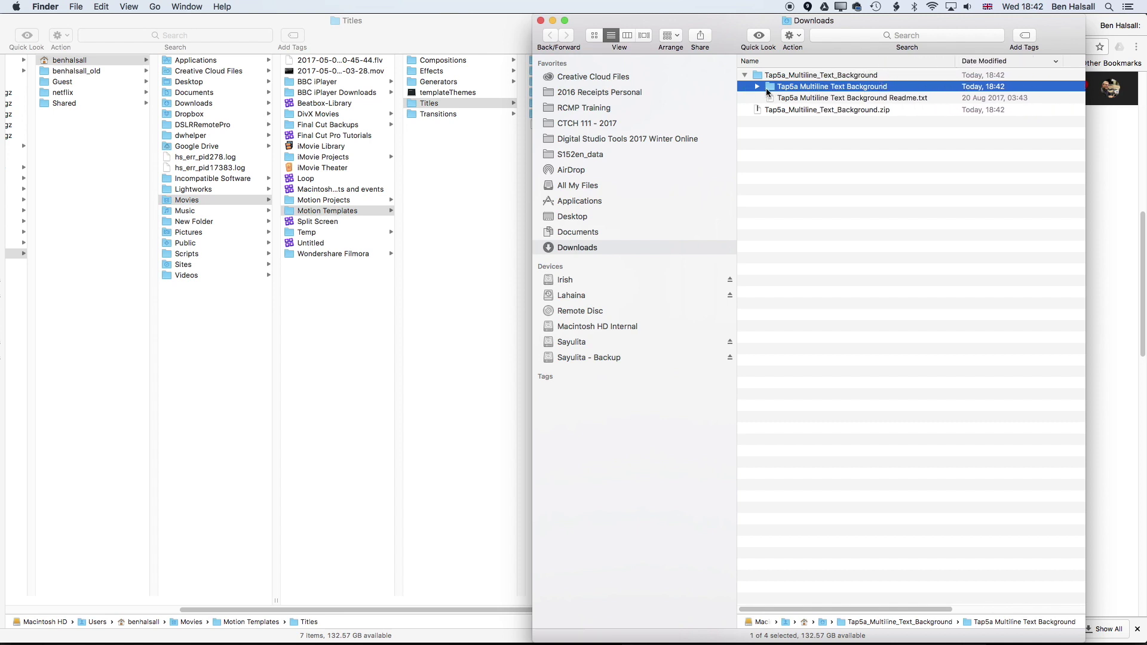
{"action": "left_click", "coordinate": [757, 87]}
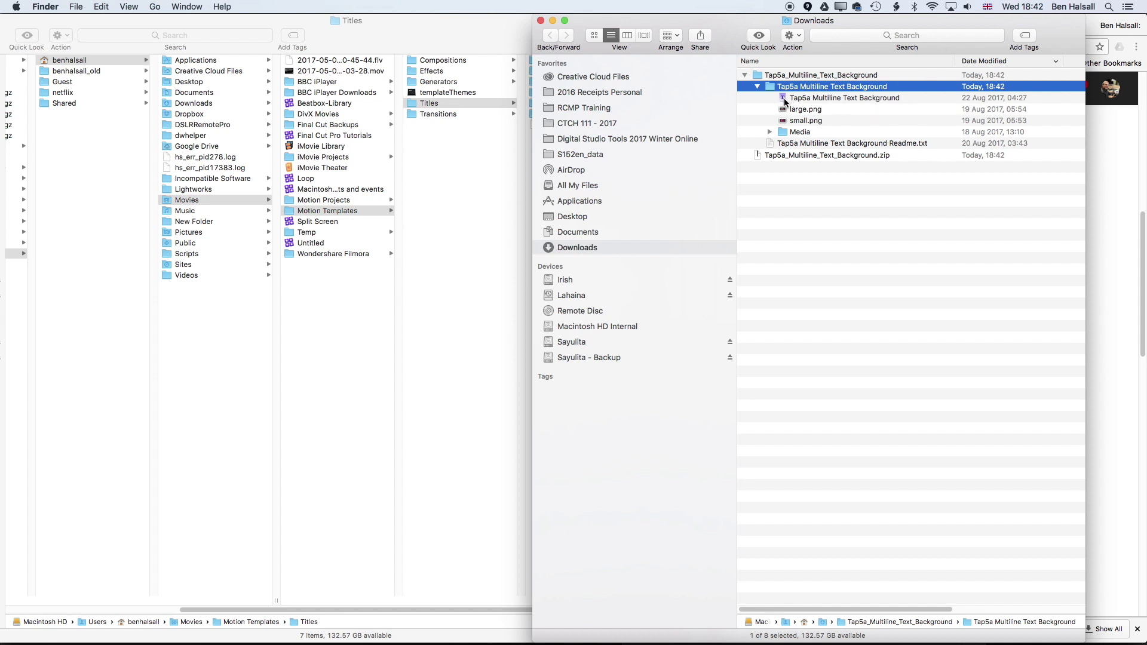
{"action": "left_click", "coordinate": [483, 30]}
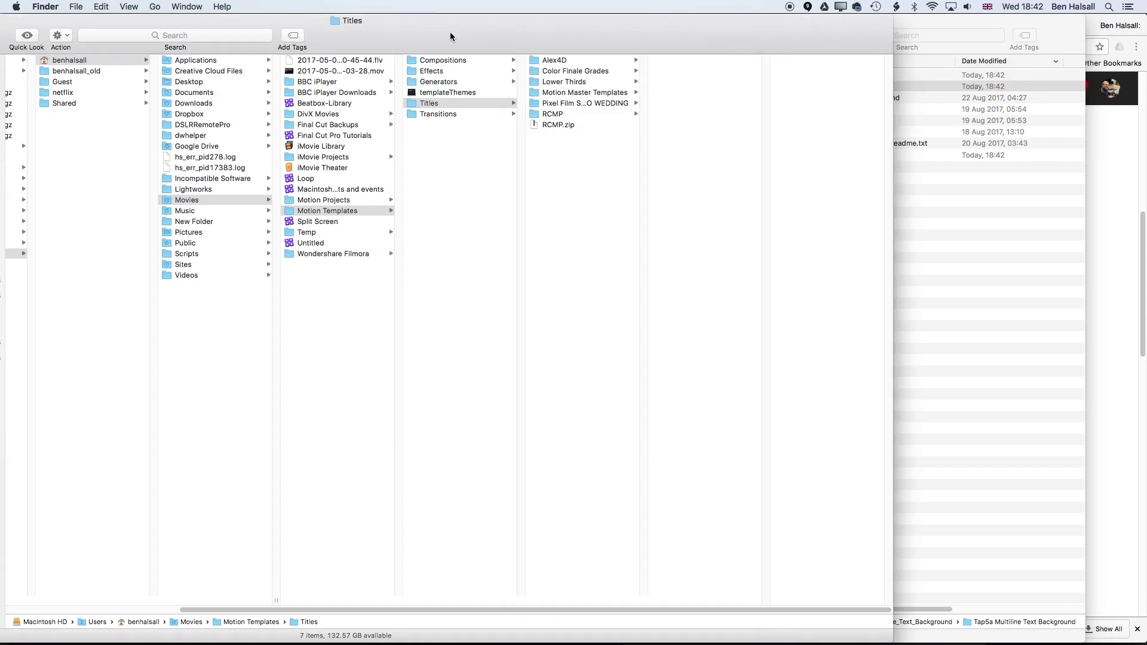
{"action": "left_click_drag", "start_coordinate": [450, 36], "coordinate": [650, 33]}
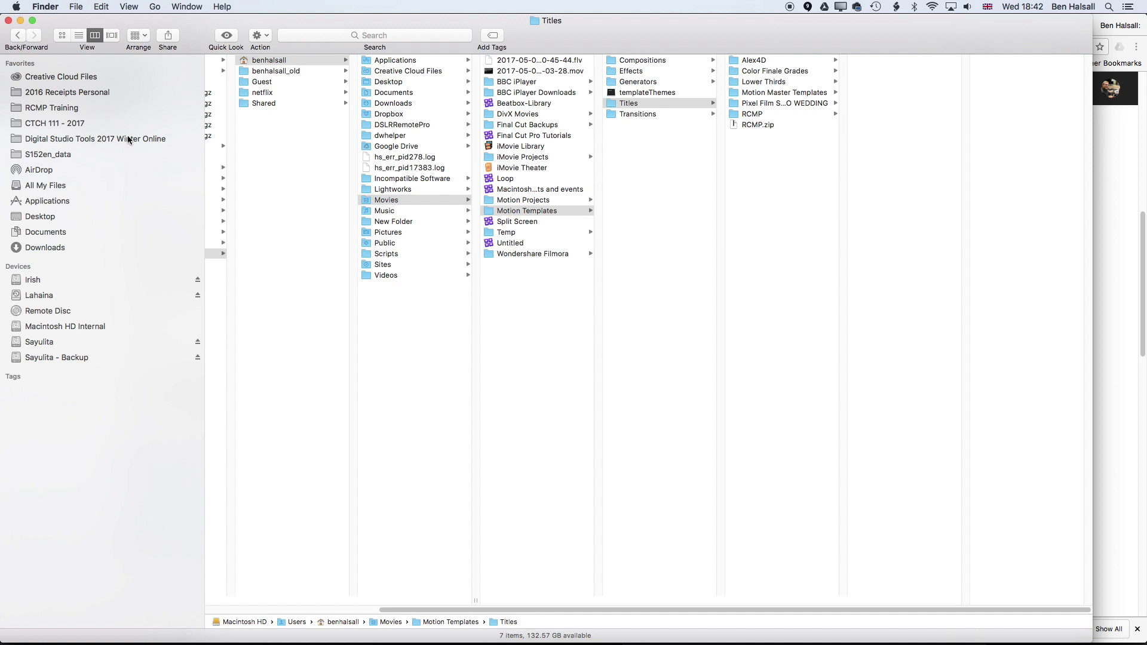
Navigate from the home folder to Movies › Motion Templates › Titles.
{"action": "left_click", "coordinate": [152, 6]}
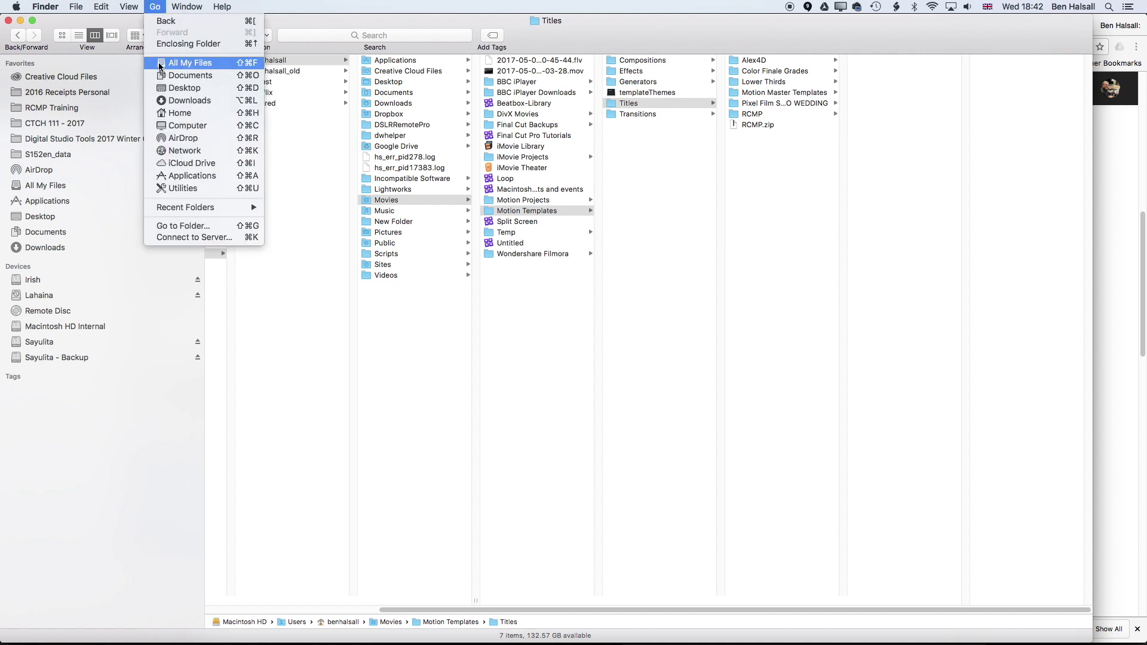
{"action": "left_click", "coordinate": [174, 113]}
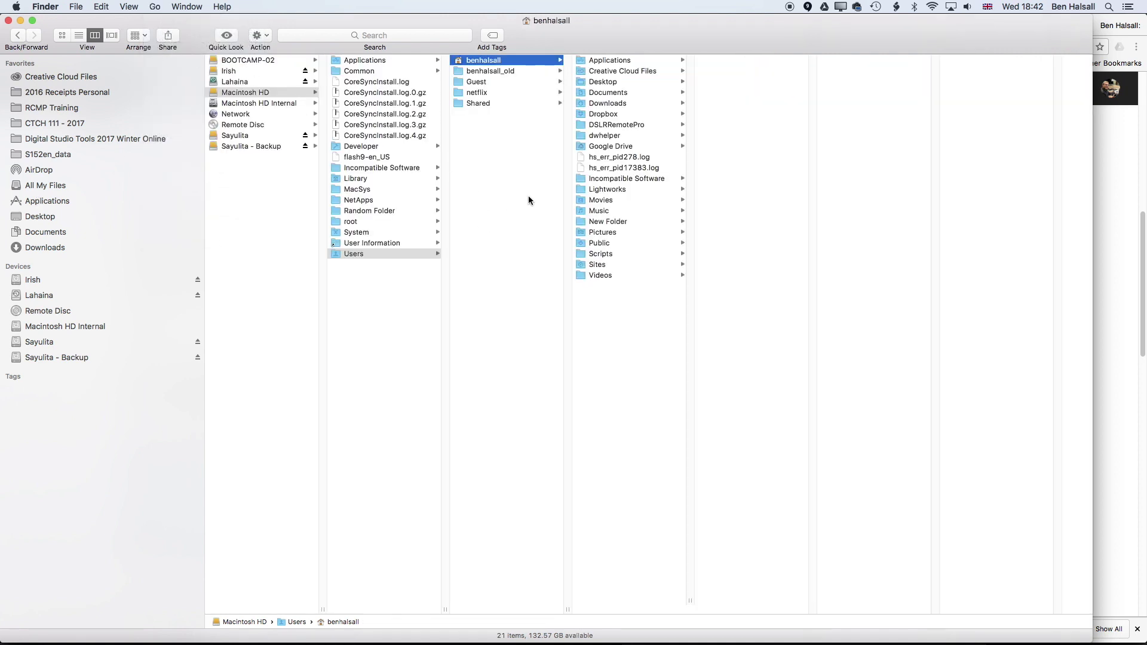
{"action": "left_click", "coordinate": [608, 203]}
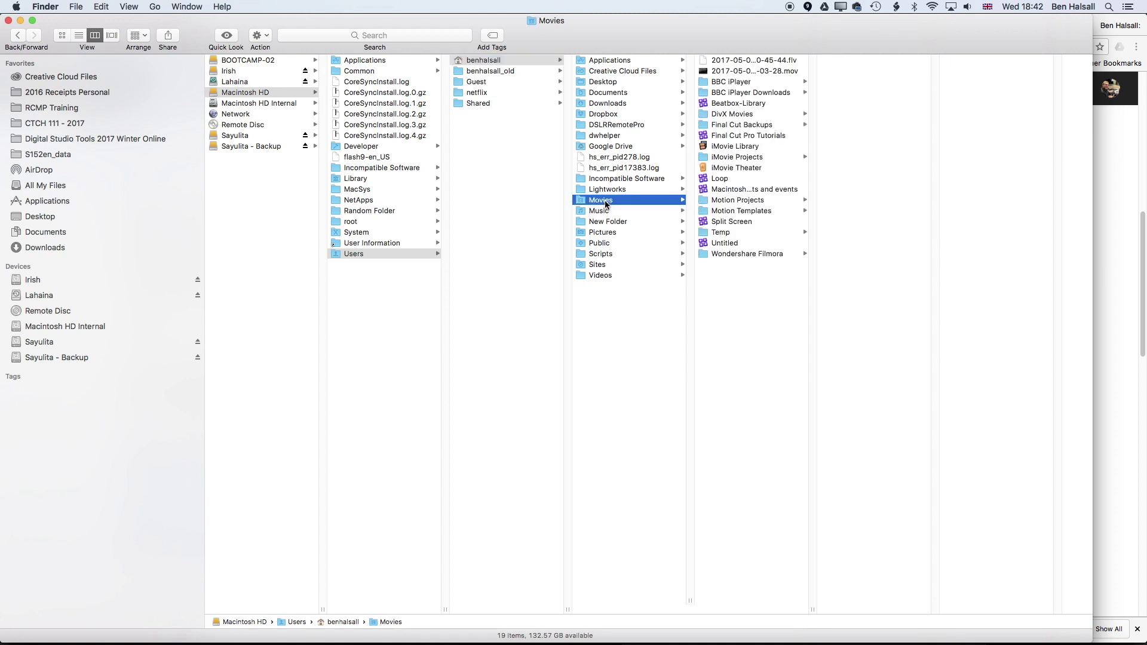
{"action": "left_click", "coordinate": [733, 212]}
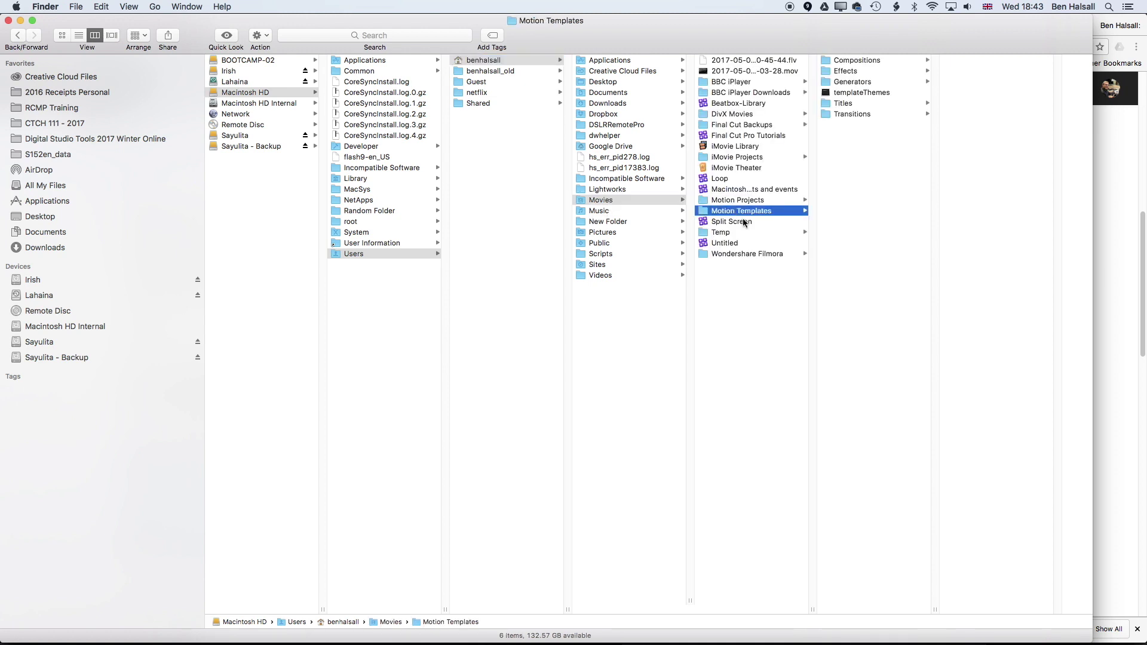
{"action": "left_click", "coordinate": [851, 103]}
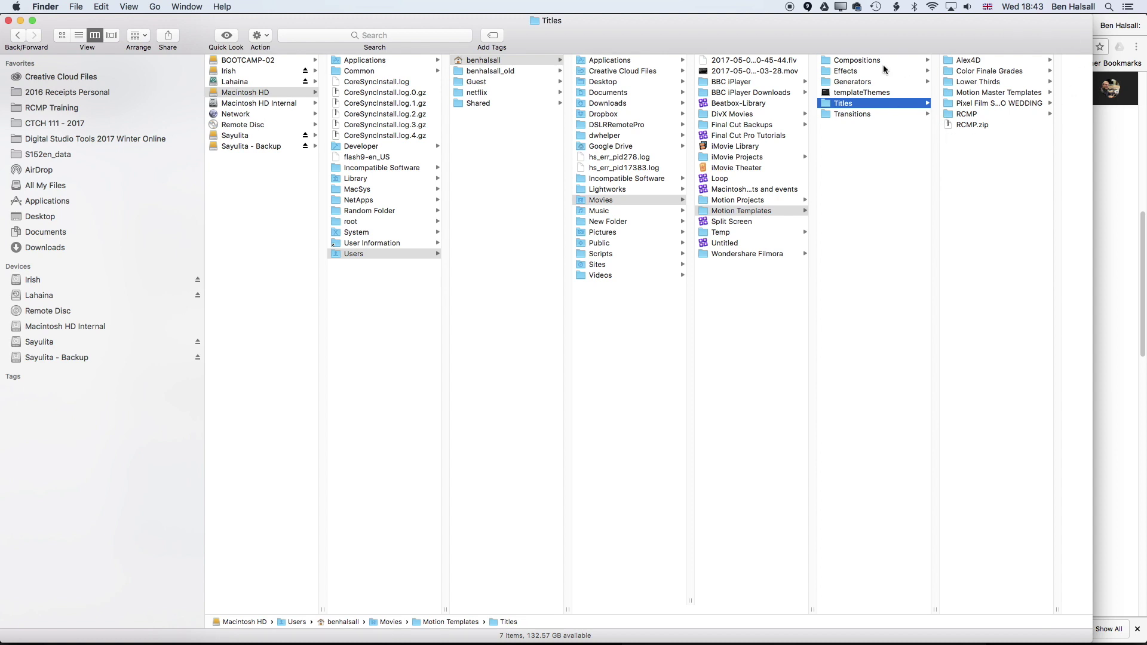
Create a new folder named Tap5a inside Titles.
{"action": "right_click", "coordinate": [986, 158]}
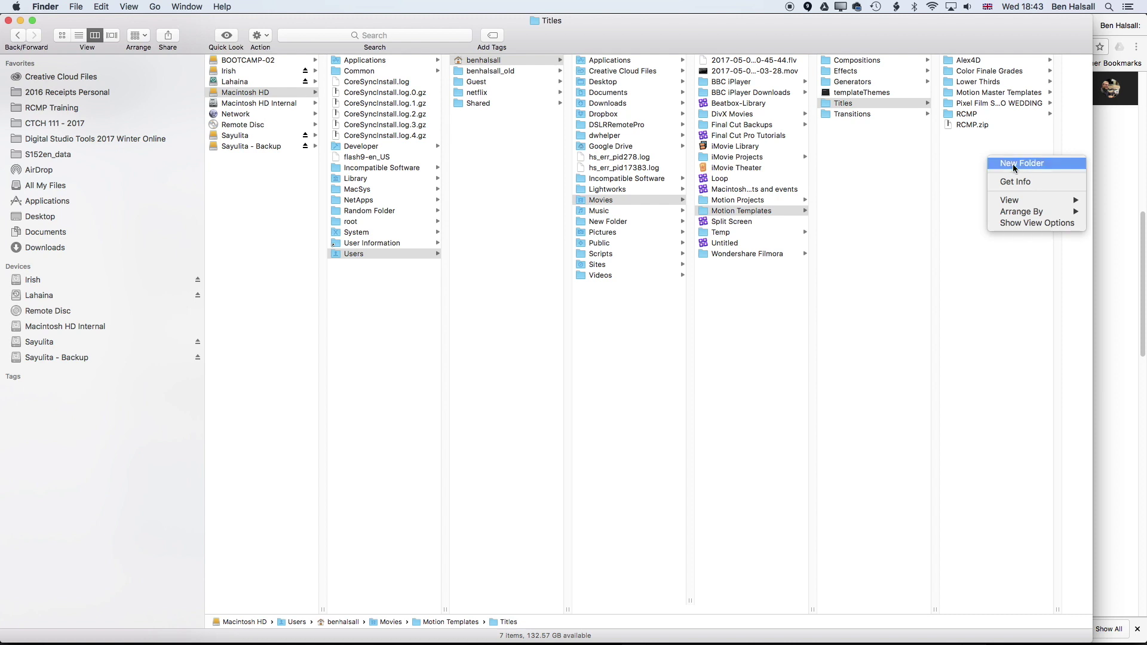
{"action": "left_click", "coordinate": [1014, 163]}
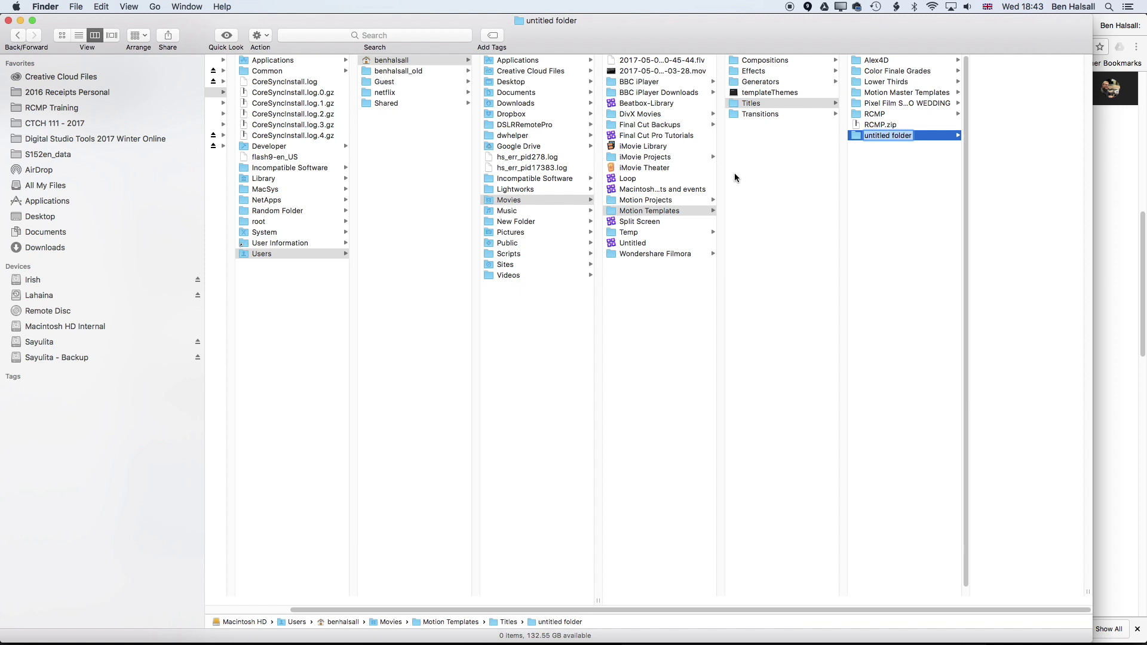
{"action": "type", "text": "Tap5a"}
{"action": "key", "text": "Return"}
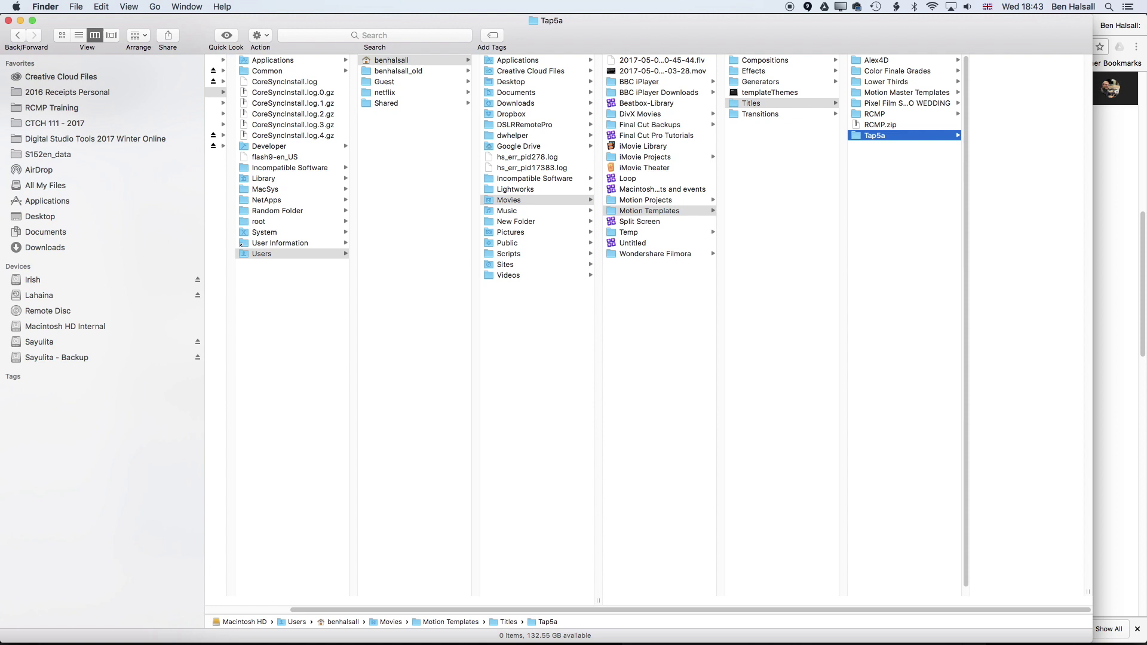
Move the Tap5a Multiline Text Background folder from Downloads into Tap5a, then return to Final Cut Pro.
{"action": "left_click_drag", "start_coordinate": [912, 35], "coordinate": [594, 20]}
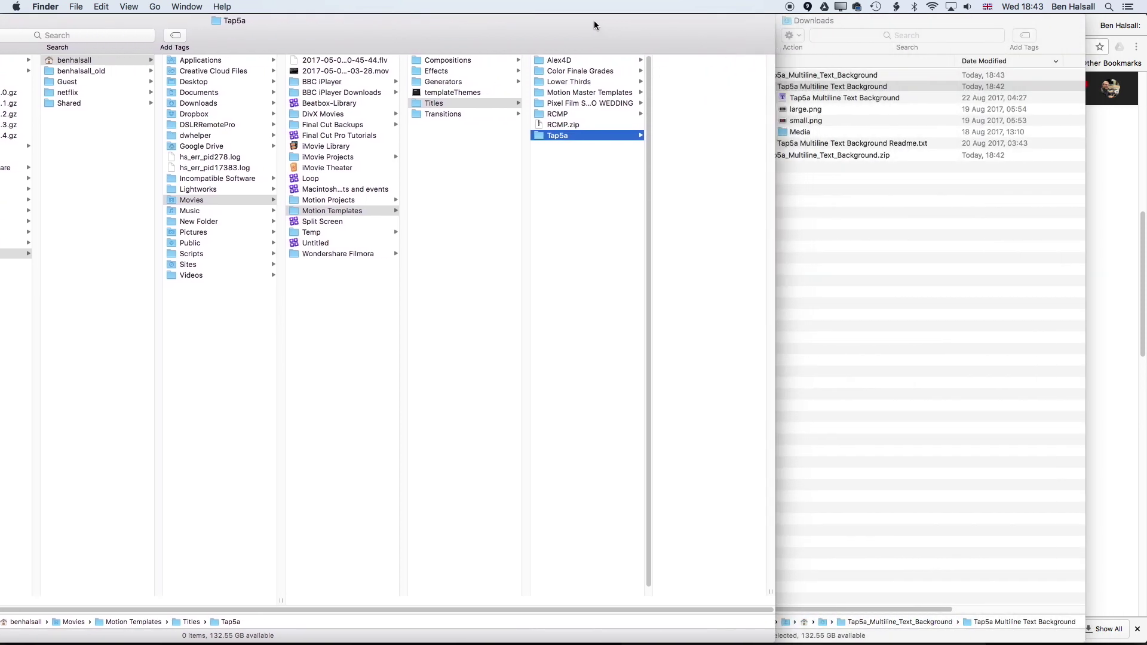
{"action": "left_click", "coordinate": [873, 22]}
{"action": "left_click_drag", "start_coordinate": [777, 26], "coordinate": [918, 27]}
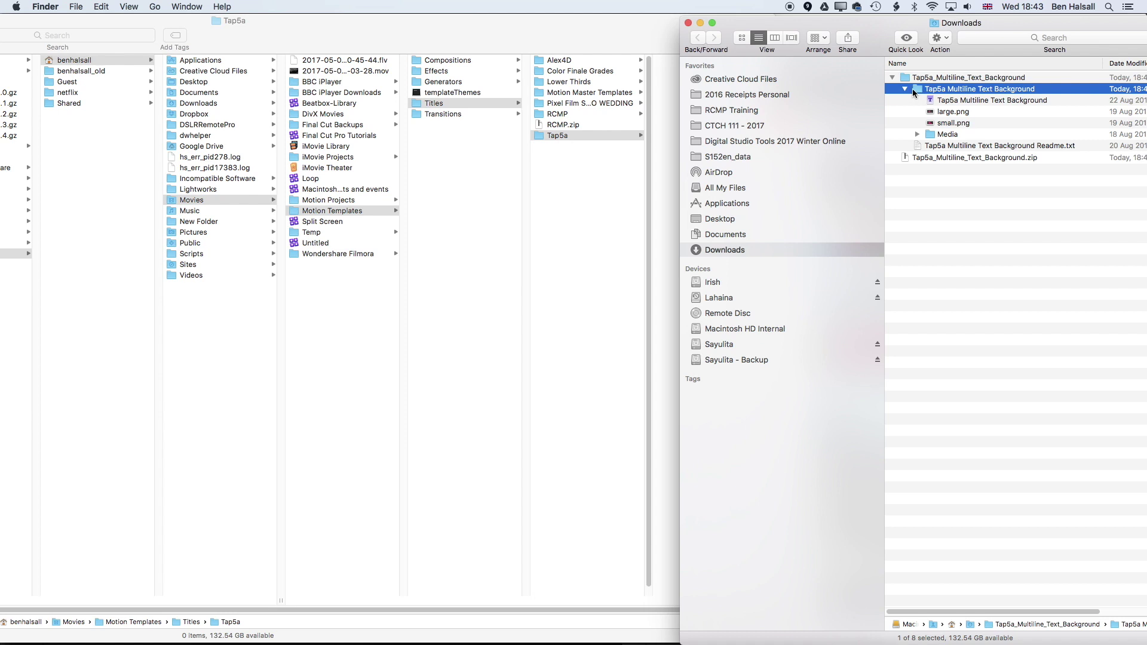
{"action": "left_click_drag", "start_coordinate": [918, 88], "coordinate": [563, 137]}
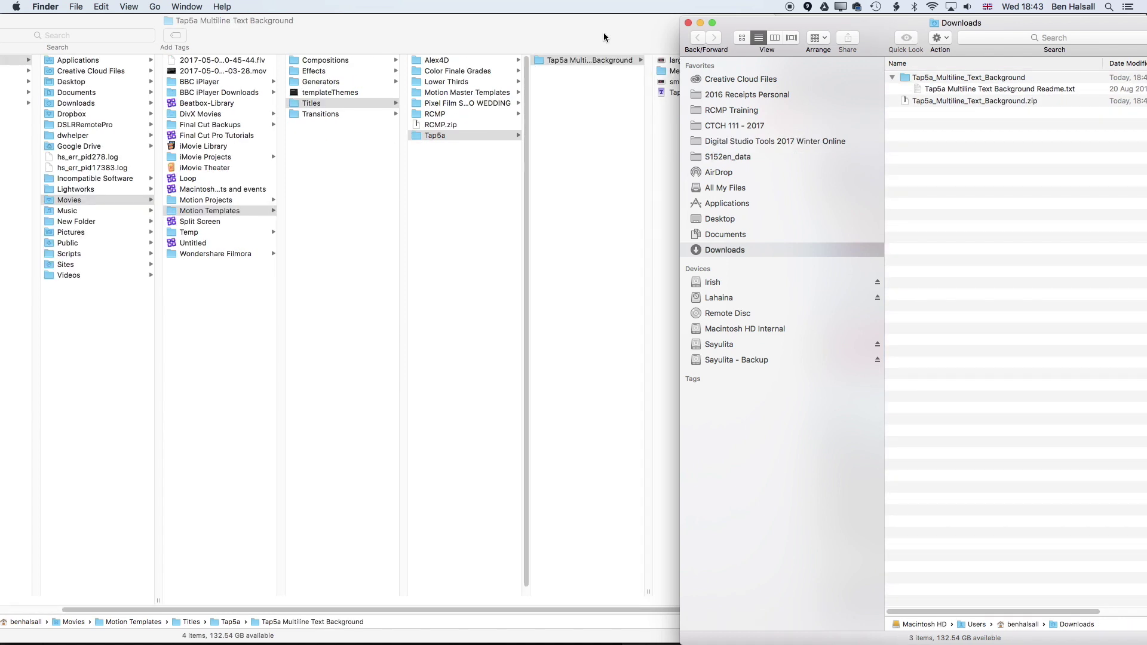
{"action": "left_click", "coordinate": [568, 74]}
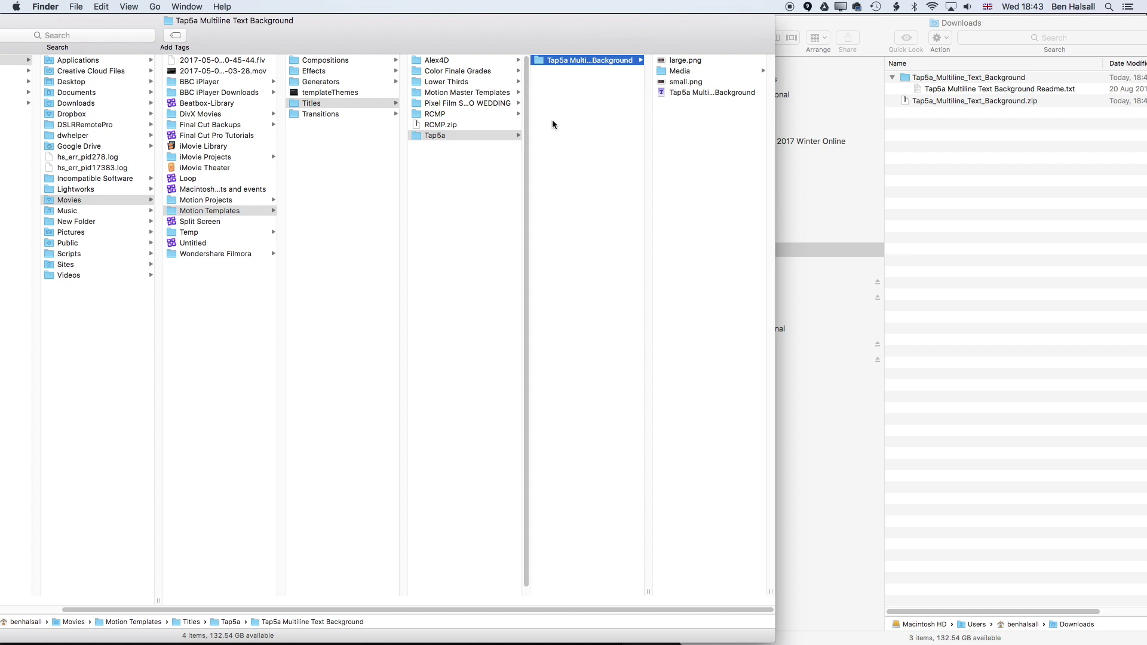
{"action": "key", "text": "super+Tab"}
{"action": "key", "text": "super+Tab"}
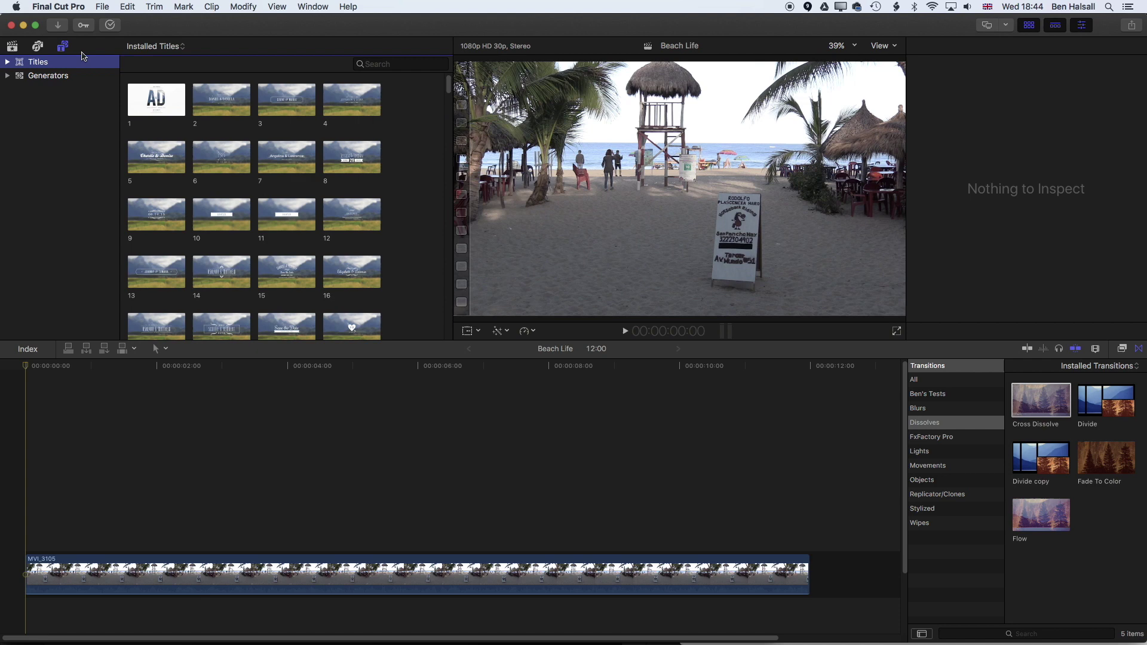
Filter the Titles browser to the Tap5a category and select the Tap5a Multiline Text Background title.
{"action": "left_click", "coordinate": [12, 46]}
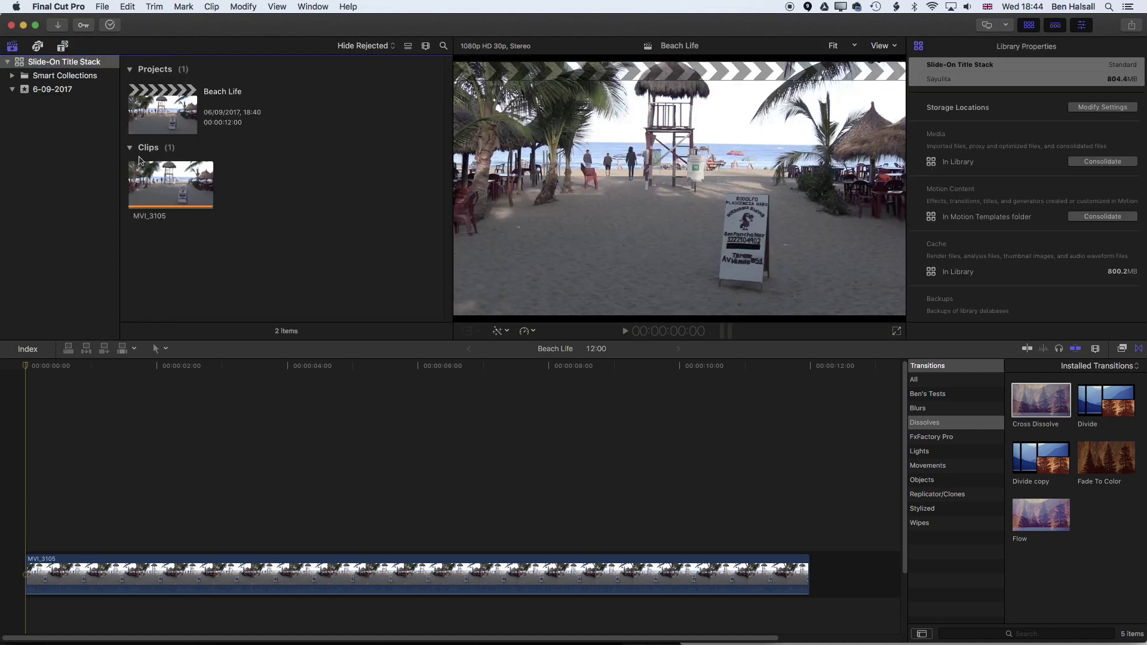
{"action": "left_click", "coordinate": [64, 47]}
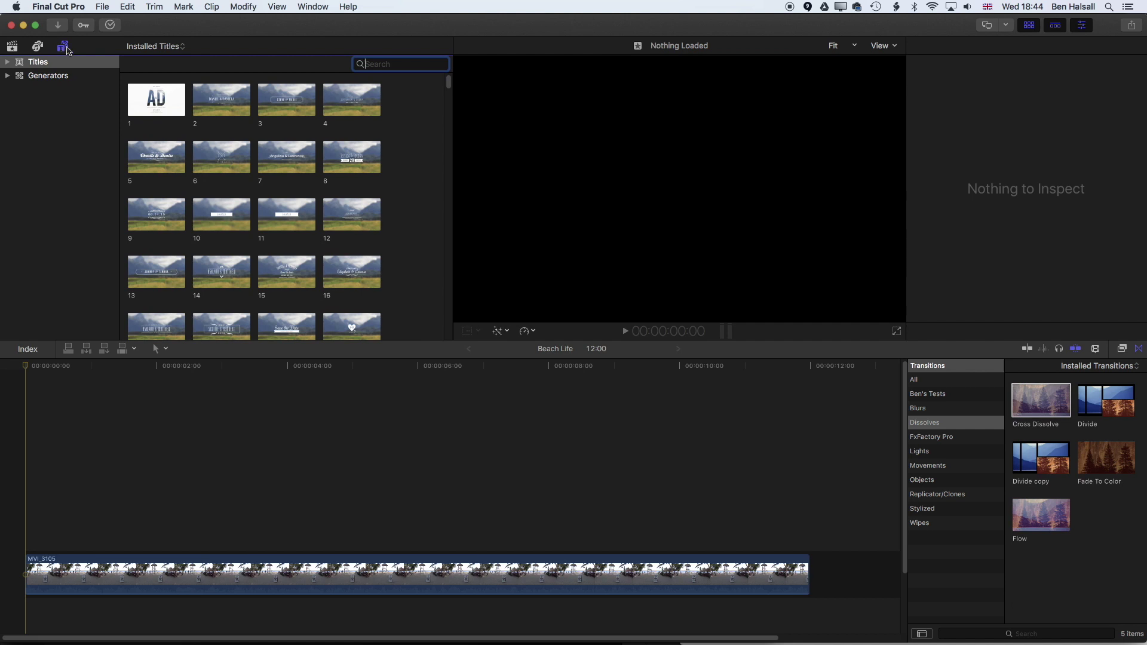
{"action": "left_click", "coordinate": [7, 62]}
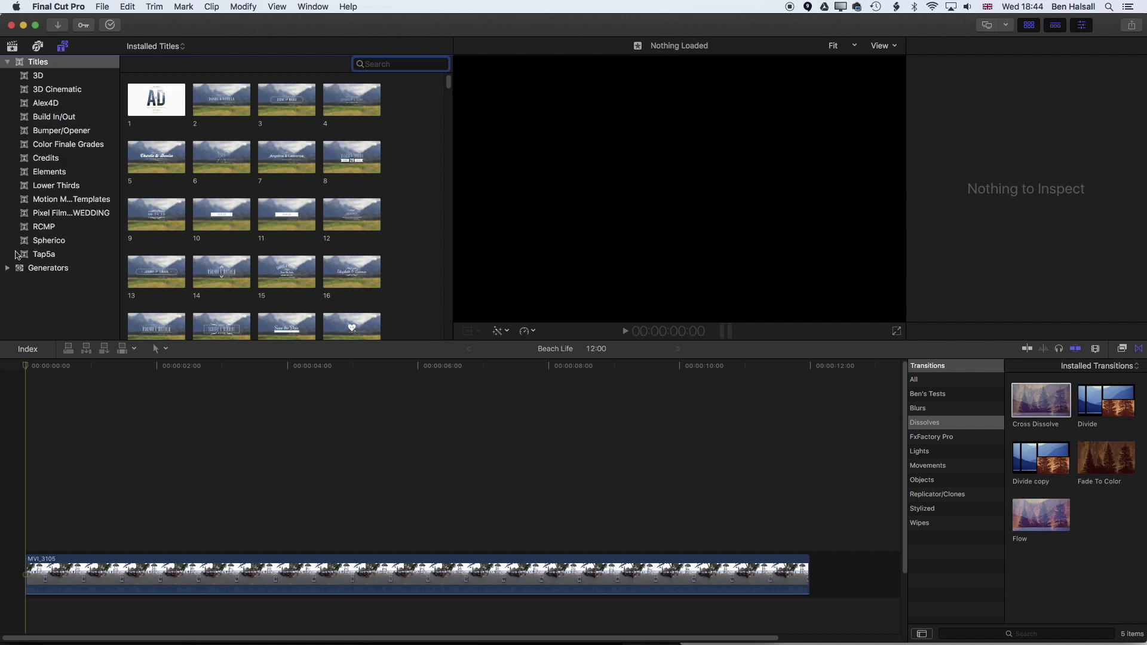
{"action": "left_click", "coordinate": [37, 257]}
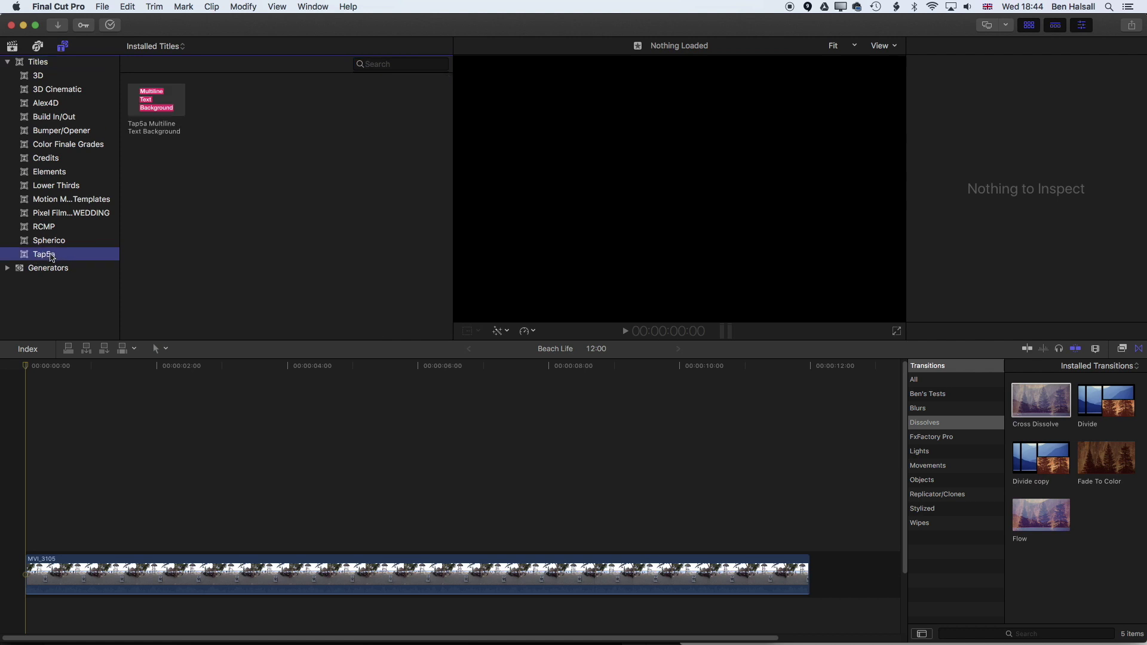
{"action": "left_click", "coordinate": [147, 107]}
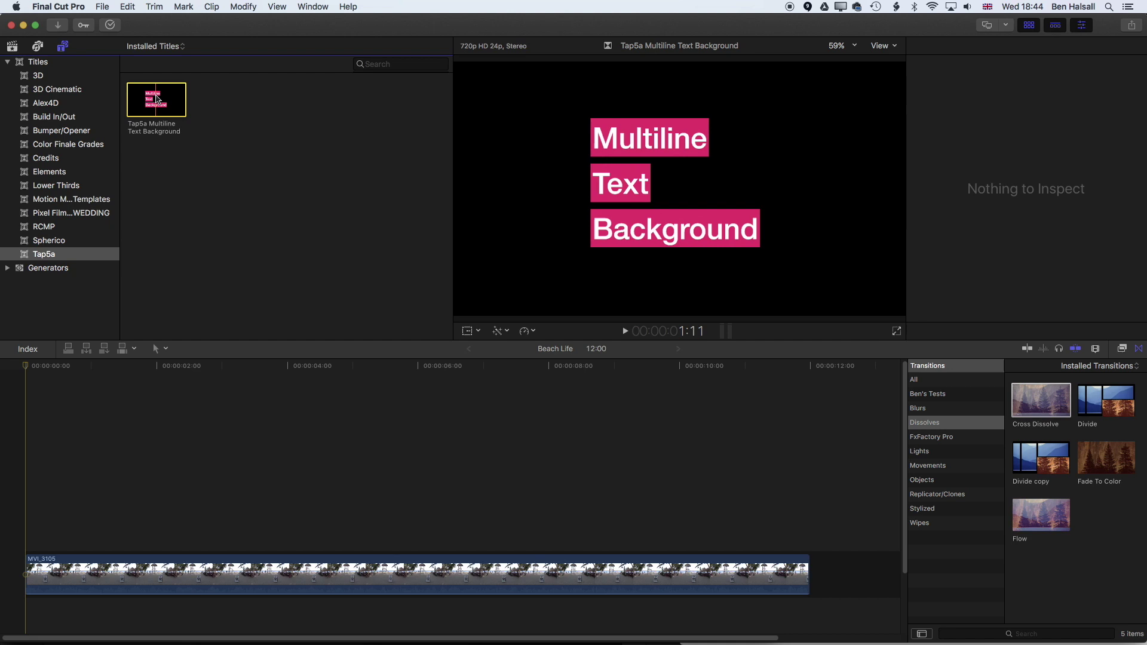
Connect the Tap5a title above MVI_3105, view it at 1:15, and show its Inspector Text settings.
{"action": "left_click_drag", "start_coordinate": [156, 107], "coordinate": [67, 545]}
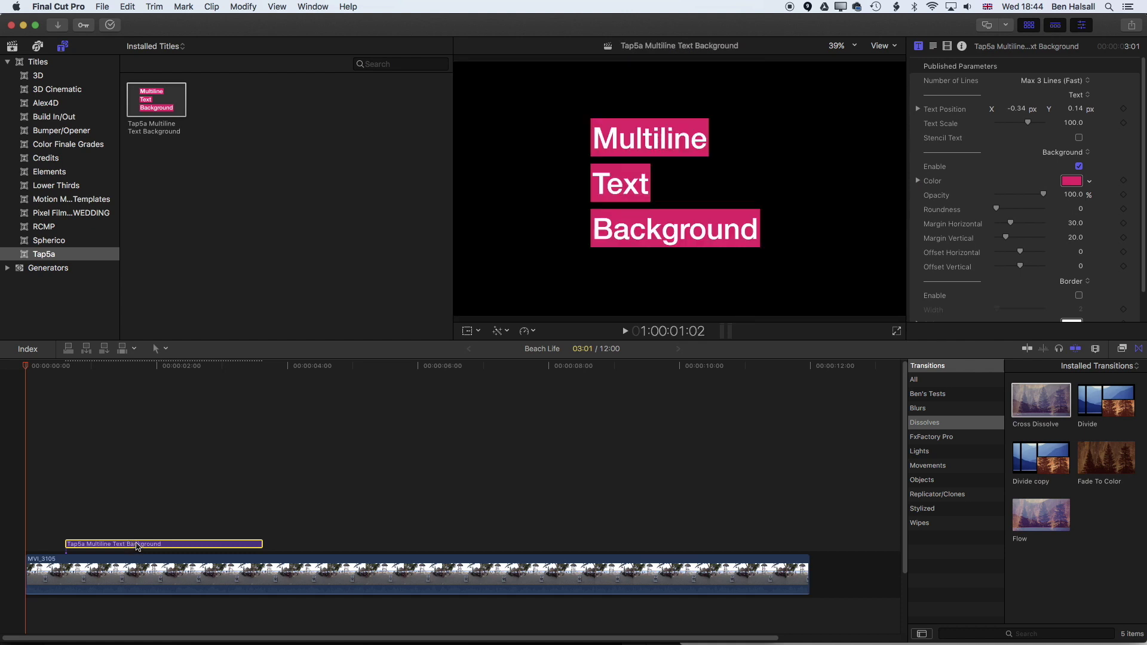
{"action": "left_click", "coordinate": [124, 364]}
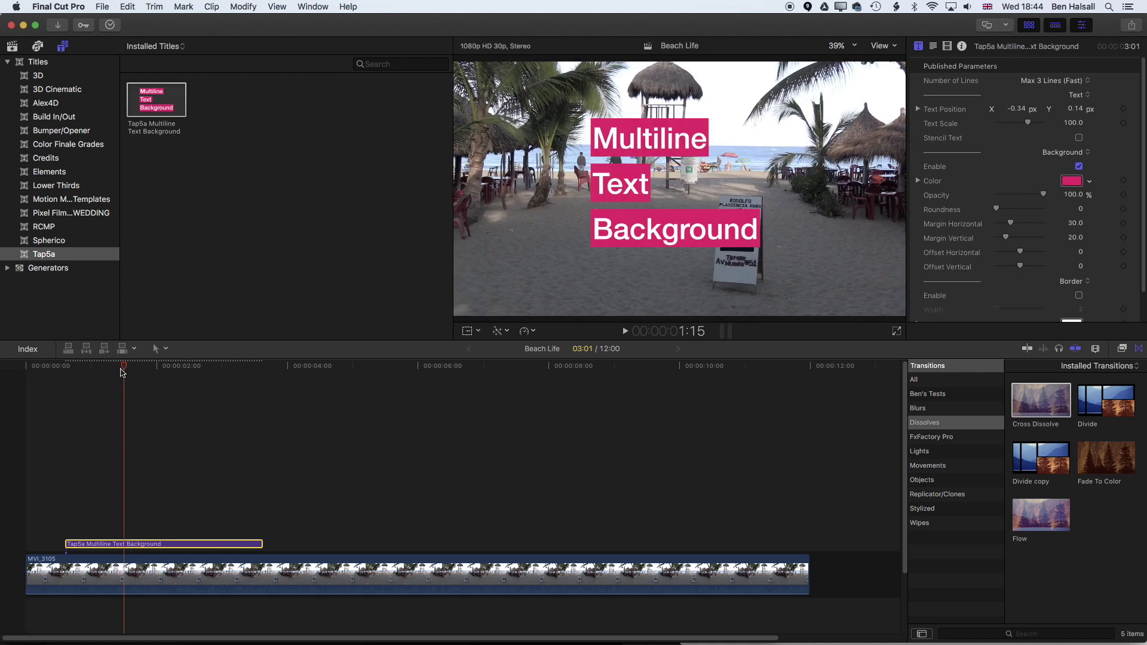
{"action": "left_click", "coordinate": [934, 46]}
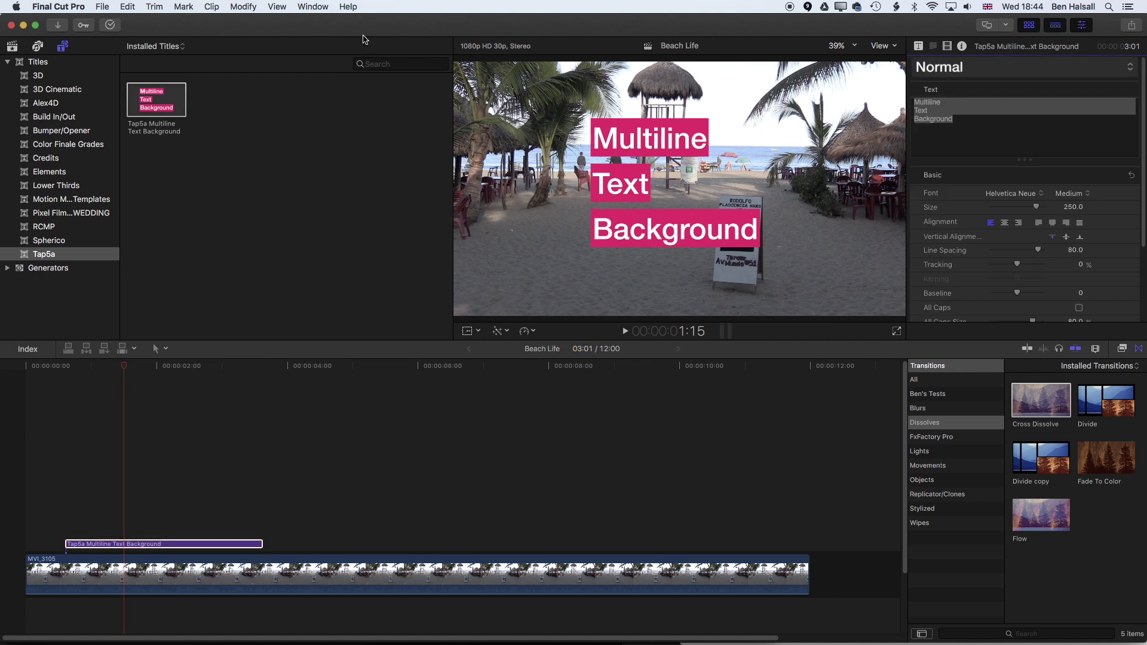
{"action": "left_click", "coordinate": [324, 7]}
{"action": "mouse_move", "coordinate": [358, 70]}
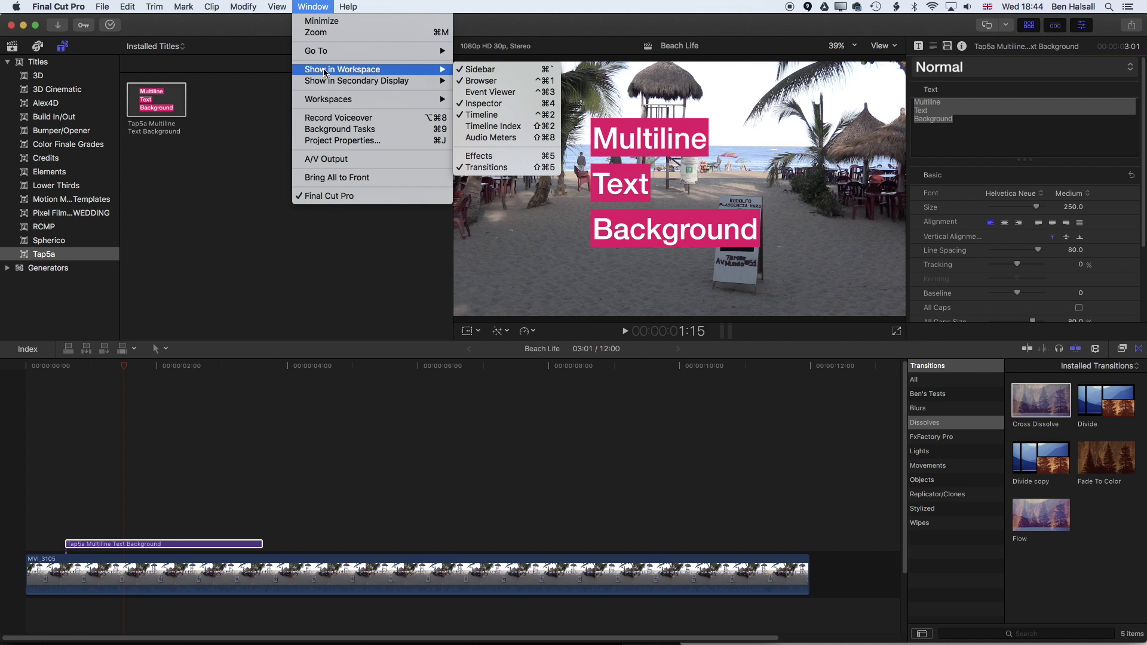
{"action": "left_click", "coordinate": [520, 109]}
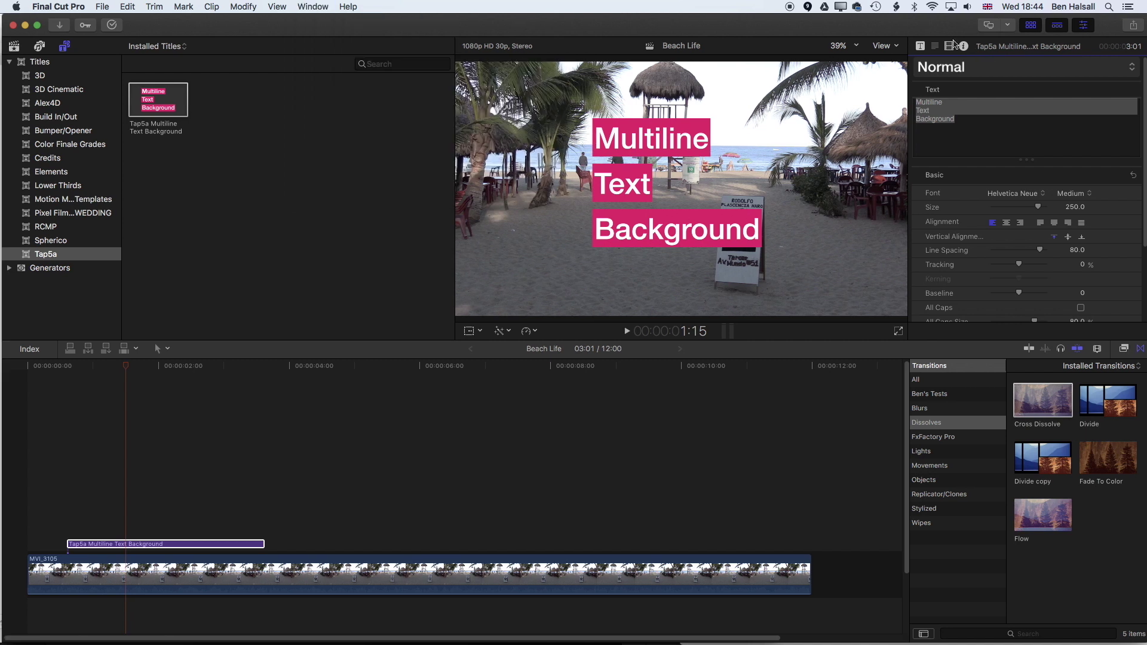
{"action": "left_click", "coordinate": [920, 47]}
{"action": "left_click", "coordinate": [935, 46]}
Replace the title text with three lines reading Beach, Life and San Pancho.
{"action": "left_click", "coordinate": [949, 48]}
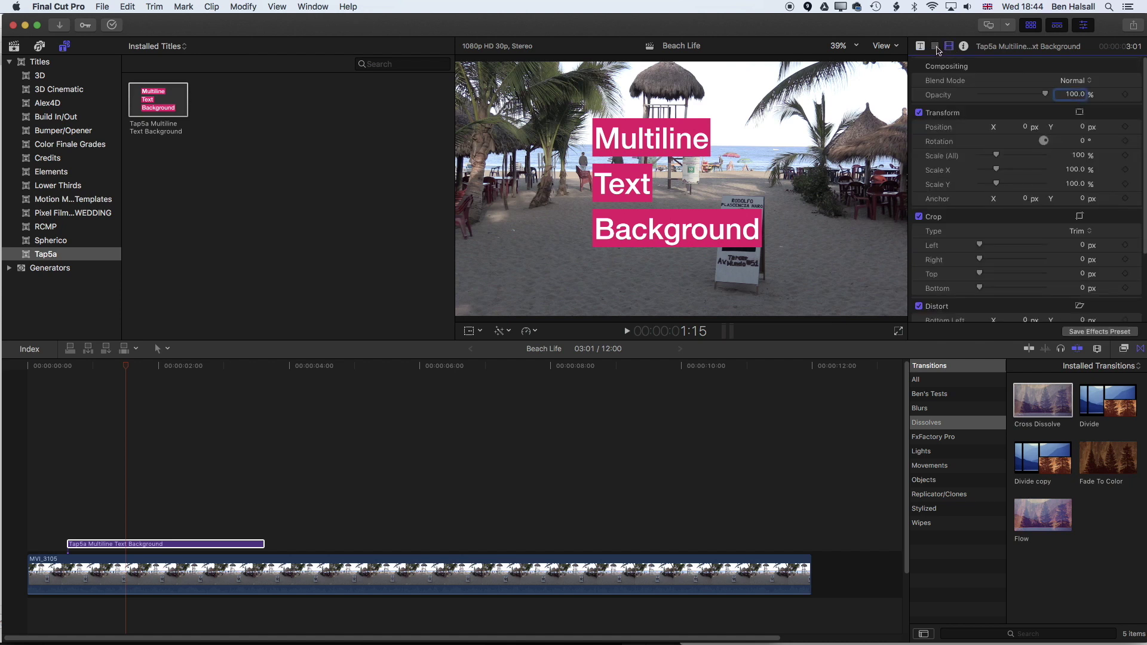
{"action": "left_click", "coordinate": [935, 48]}
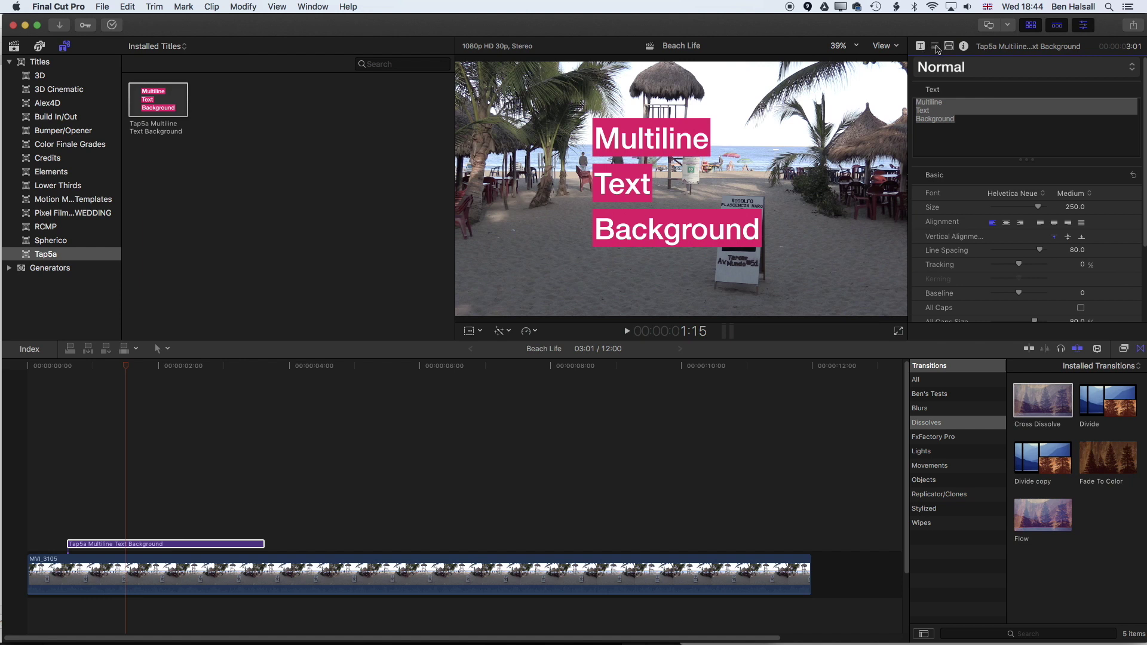
{"action": "left_click", "coordinate": [964, 117]}
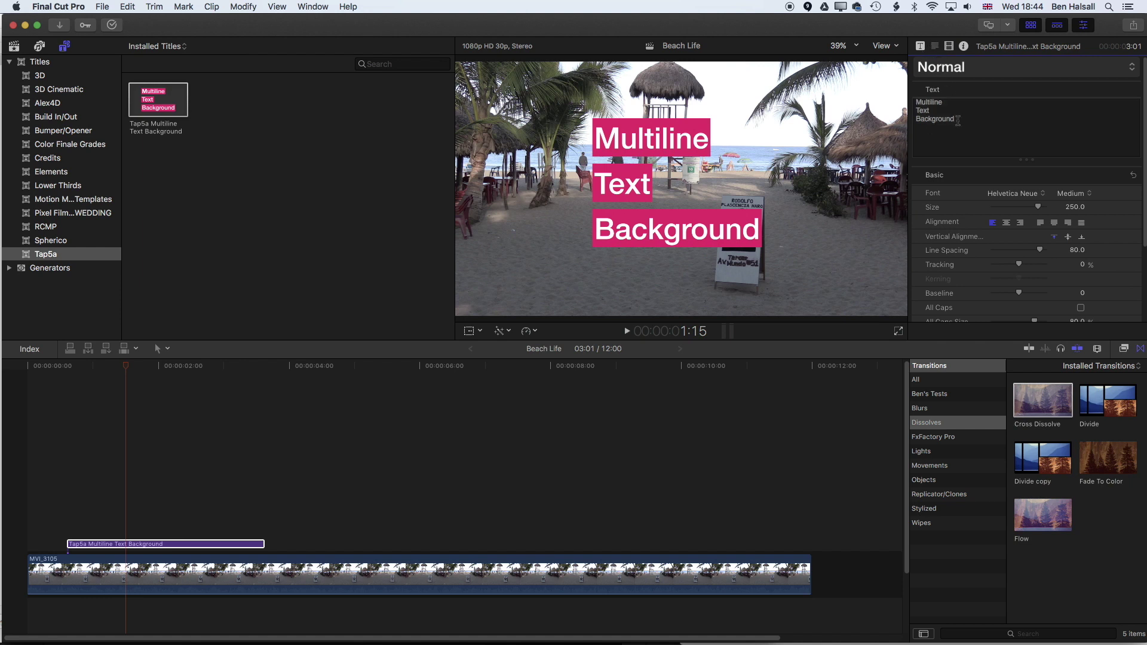
{"action": "key", "text": "super+a"}
{"action": "type", "text": "Beach"}
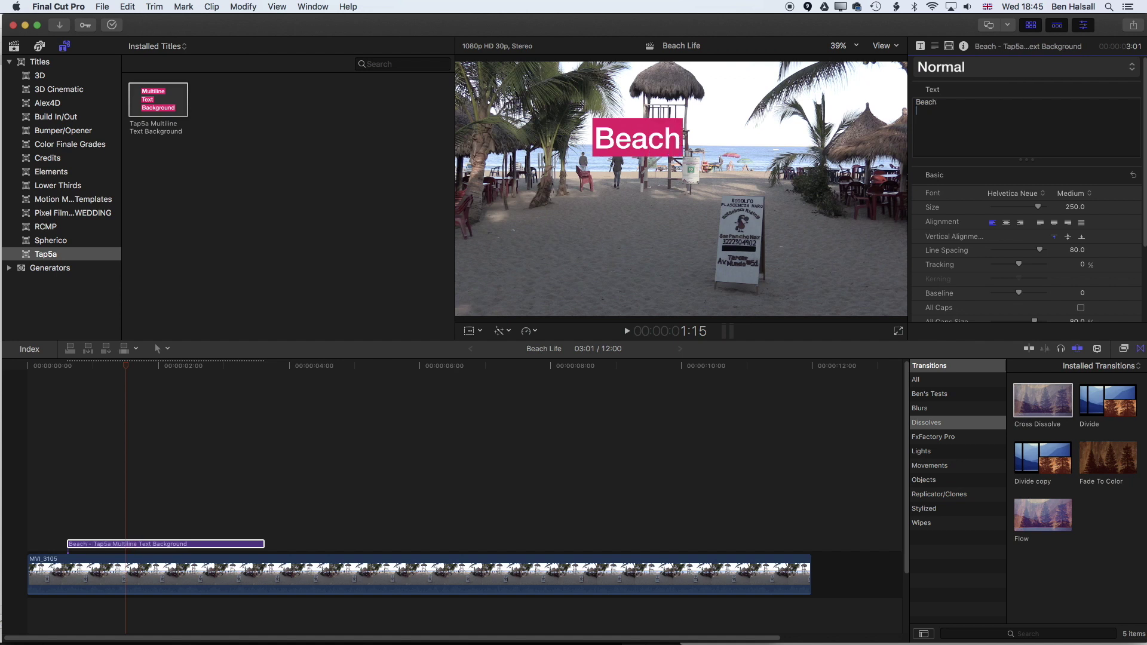
{"action": "key", "text": "Return"}
{"action": "type", "text": "Life"}
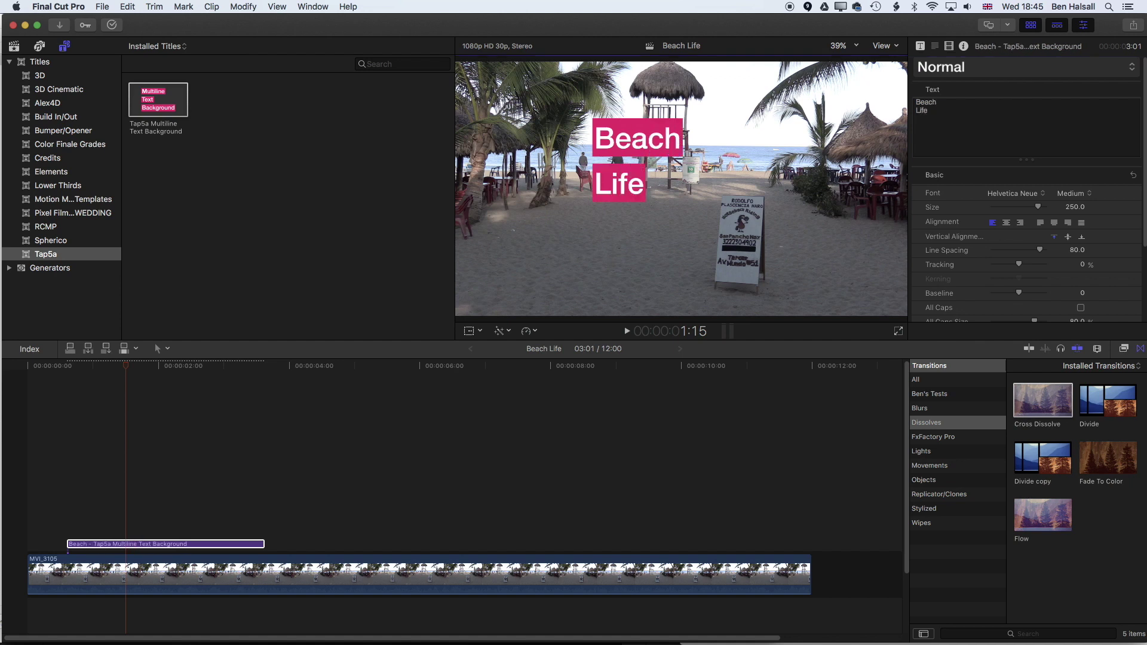
{"action": "key", "text": "Return"}
{"action": "type", "text": "San Pancho"}
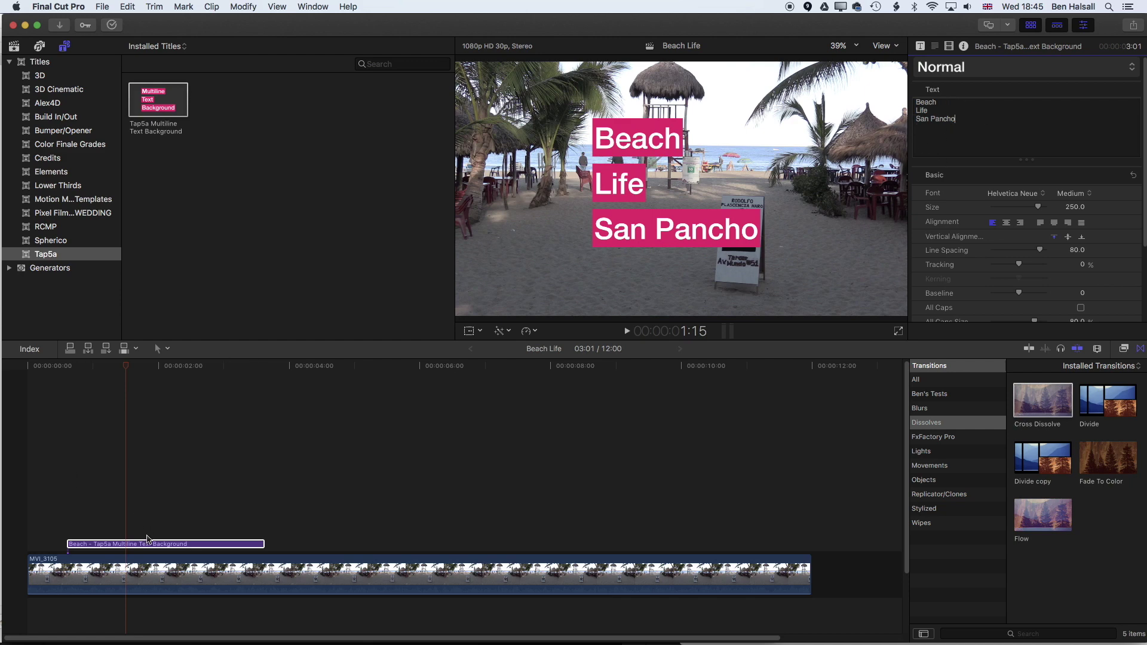
{"action": "left_click", "coordinate": [115, 545]}
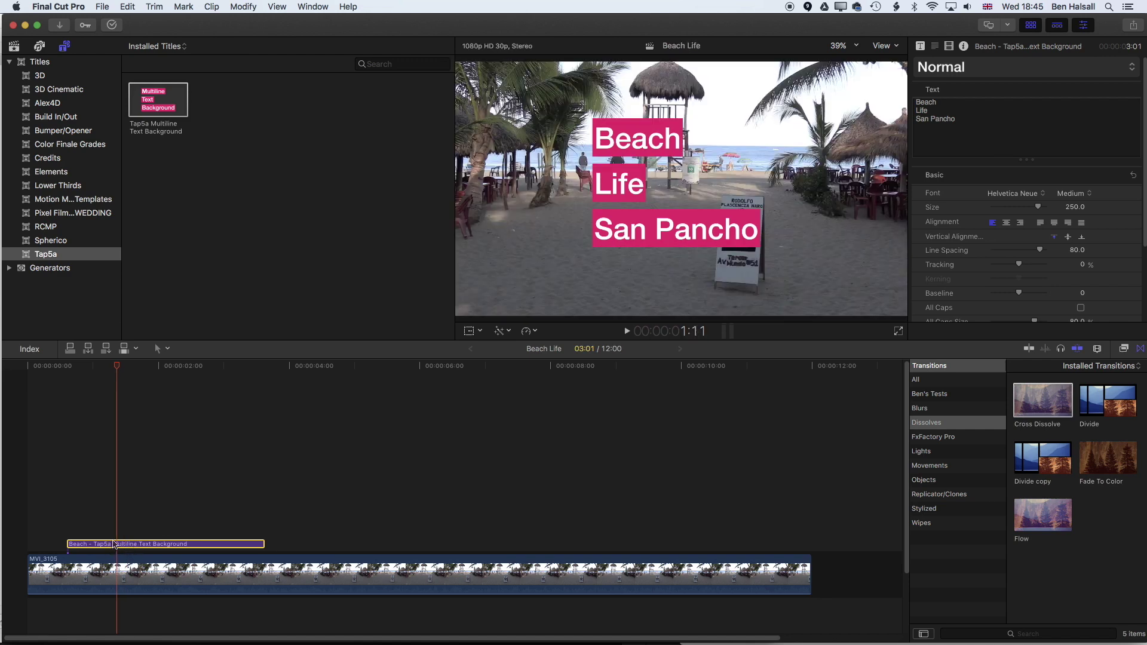
Duplicate the title twice upward and trim the top copy's text to only San Pancho.
{"action": "left_click_drag", "start_coordinate": [115, 545], "coordinate": [119, 517]}
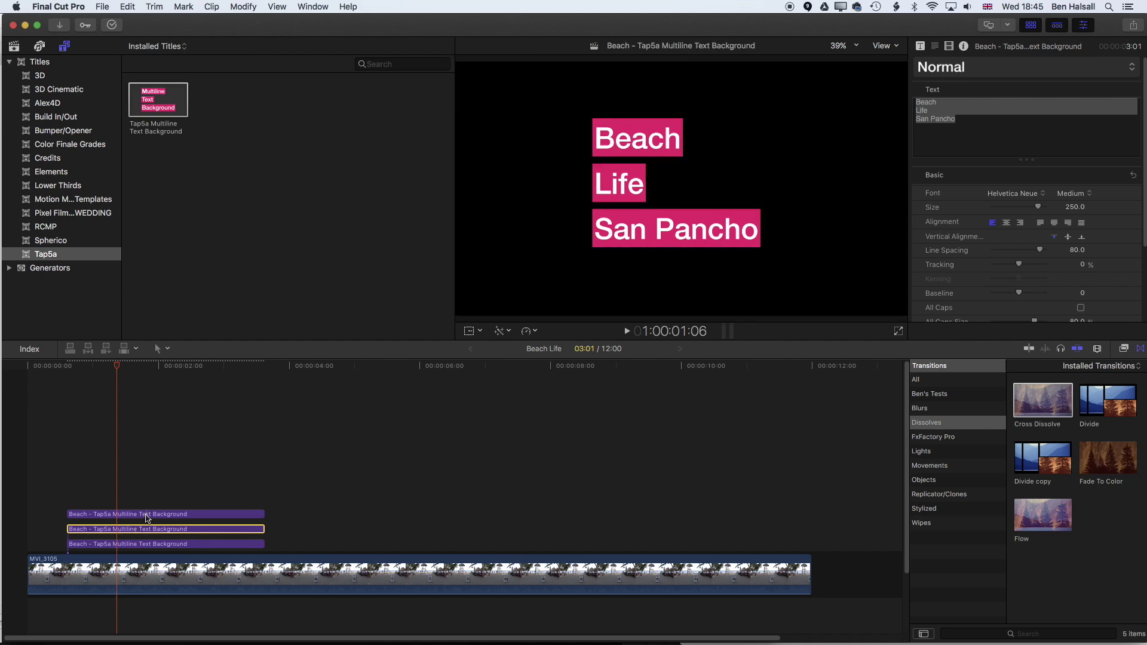
{"action": "left_click", "coordinate": [147, 516]}
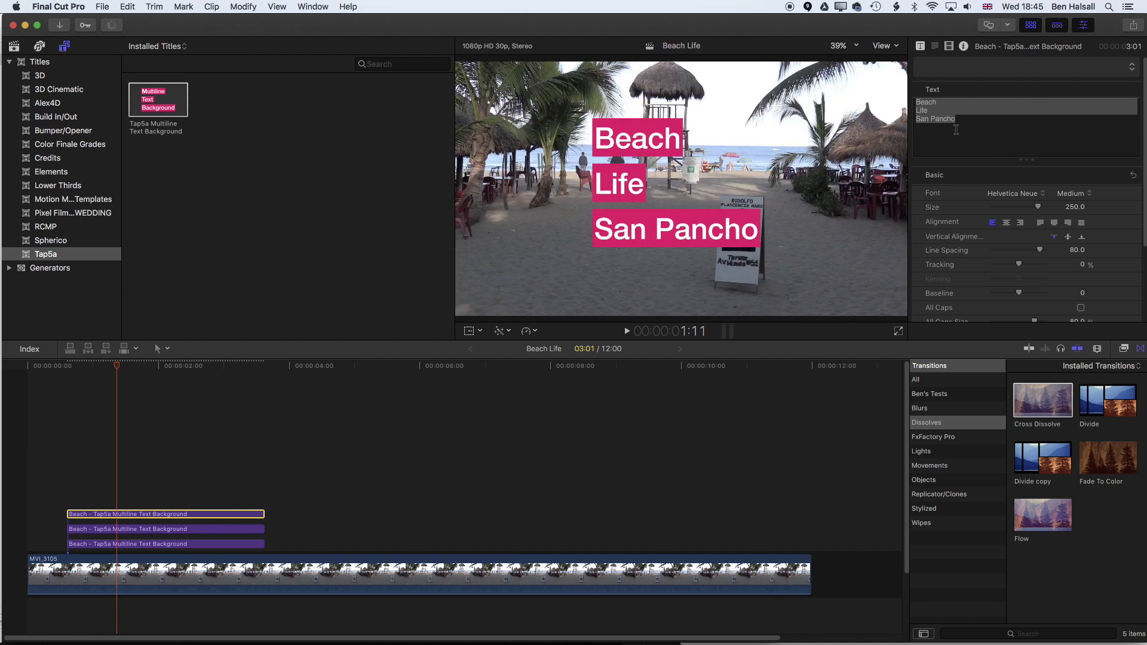
{"action": "left_click", "coordinate": [940, 118]}
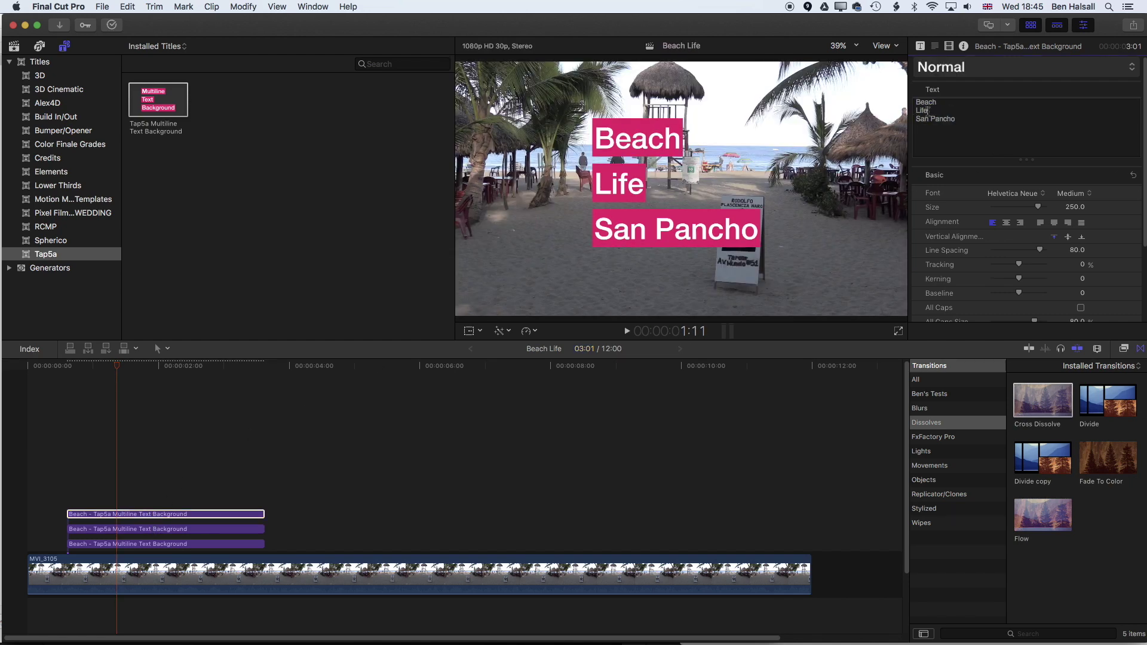
{"action": "double_click", "coordinate": [927, 110]}
{"action": "key", "text": "BackSpace"}
{"action": "double_click", "coordinate": [937, 103]}
{"action": "key", "text": "BackSpace"}
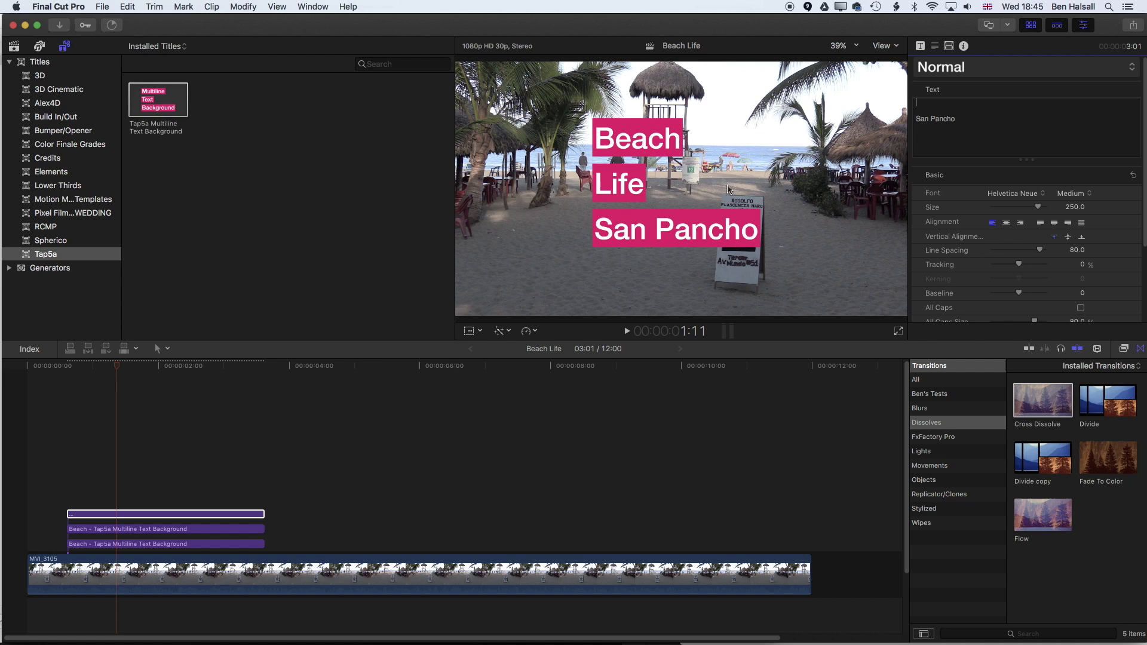
Edit the middle title copy so it reads only Life.
{"action": "left_click", "coordinate": [169, 530]}
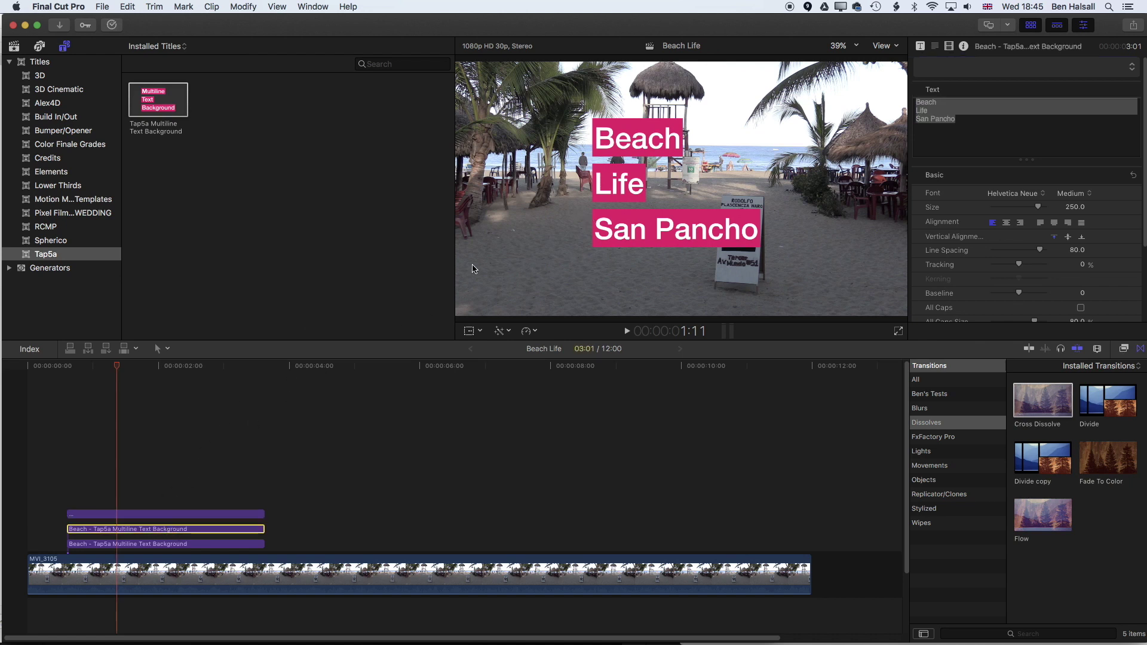
{"action": "left_click_drag", "start_coordinate": [960, 119], "coordinate": [904, 118]}
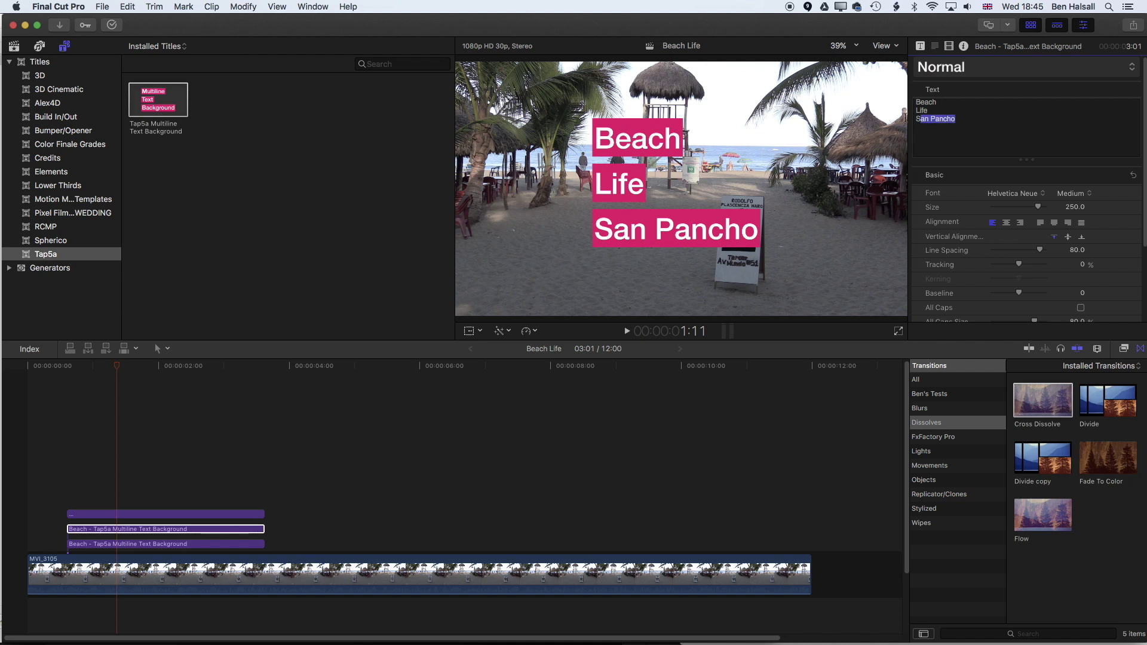
{"action": "key", "text": "BackSpace"}
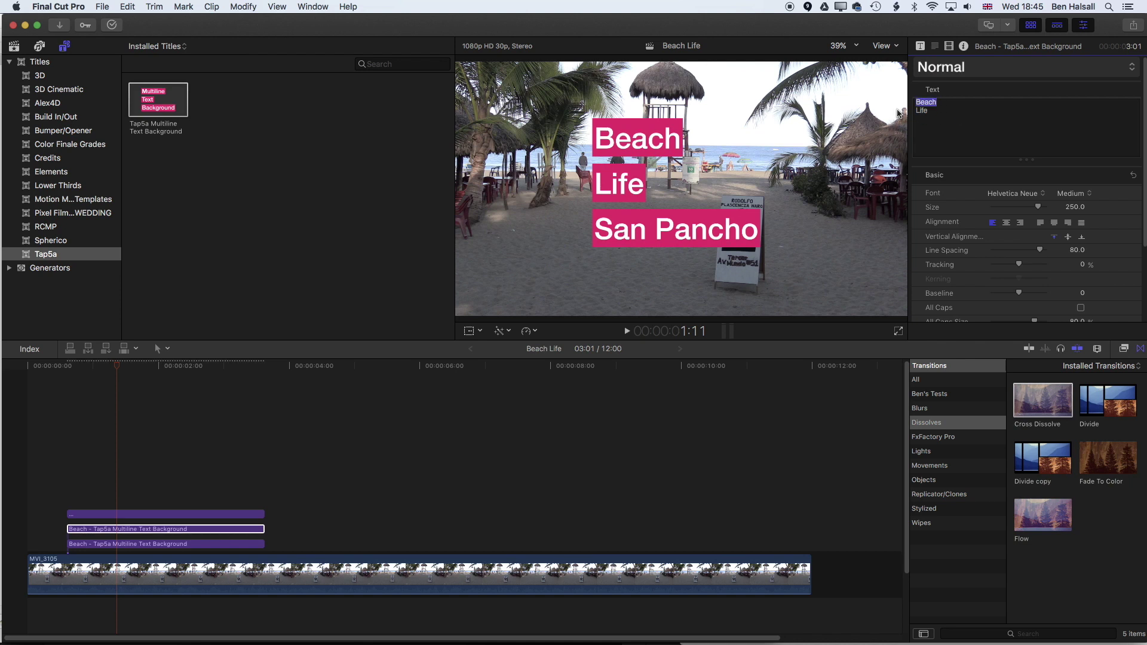
{"action": "key", "text": "BackSpace"}
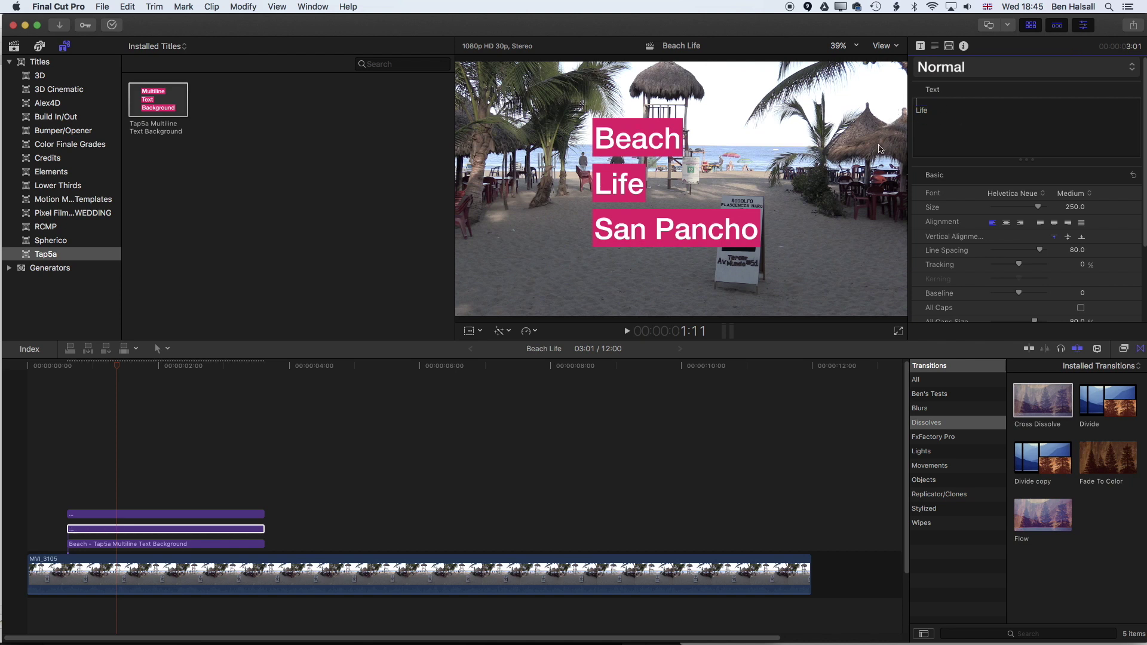
Edit the bottom title copy so it reads only Beach.
{"action": "left_click", "coordinate": [120, 544]}
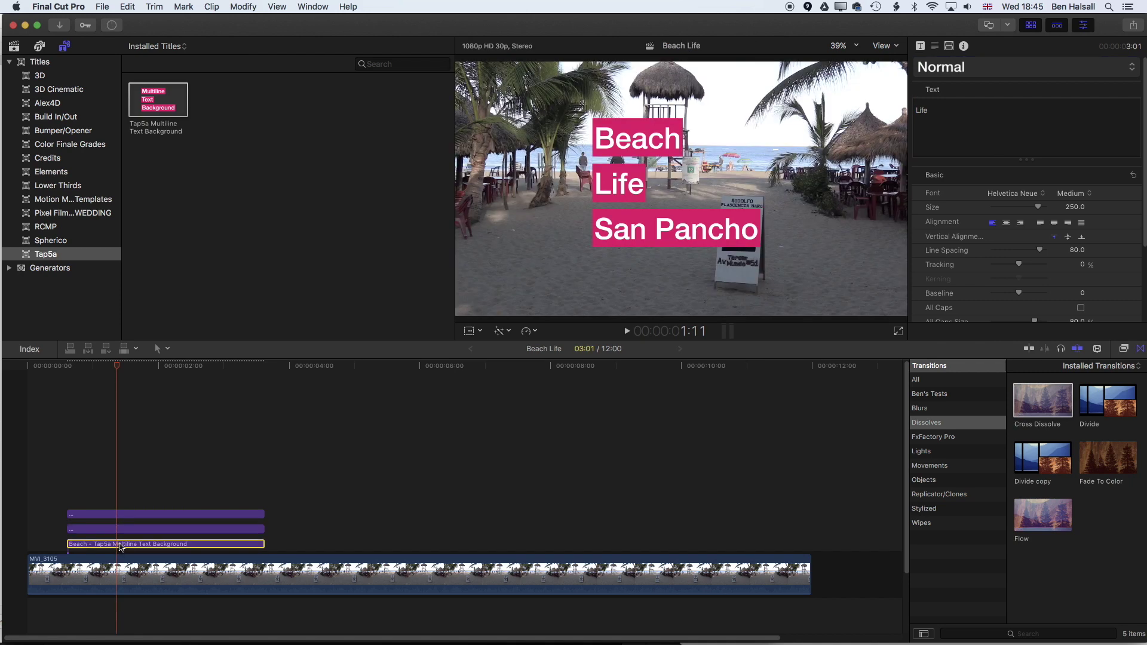
{"action": "left_click", "coordinate": [933, 111]}
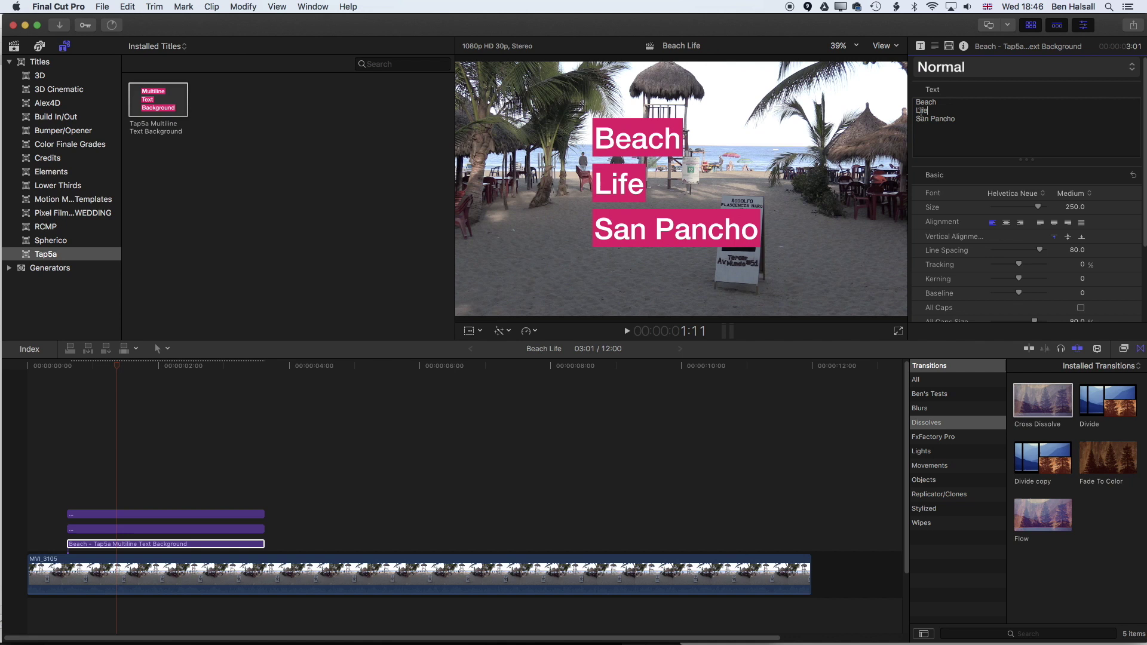
{"action": "left_click_drag", "start_coordinate": [917, 111], "coordinate": [971, 122]}
{"action": "key", "text": "BackSpace"}
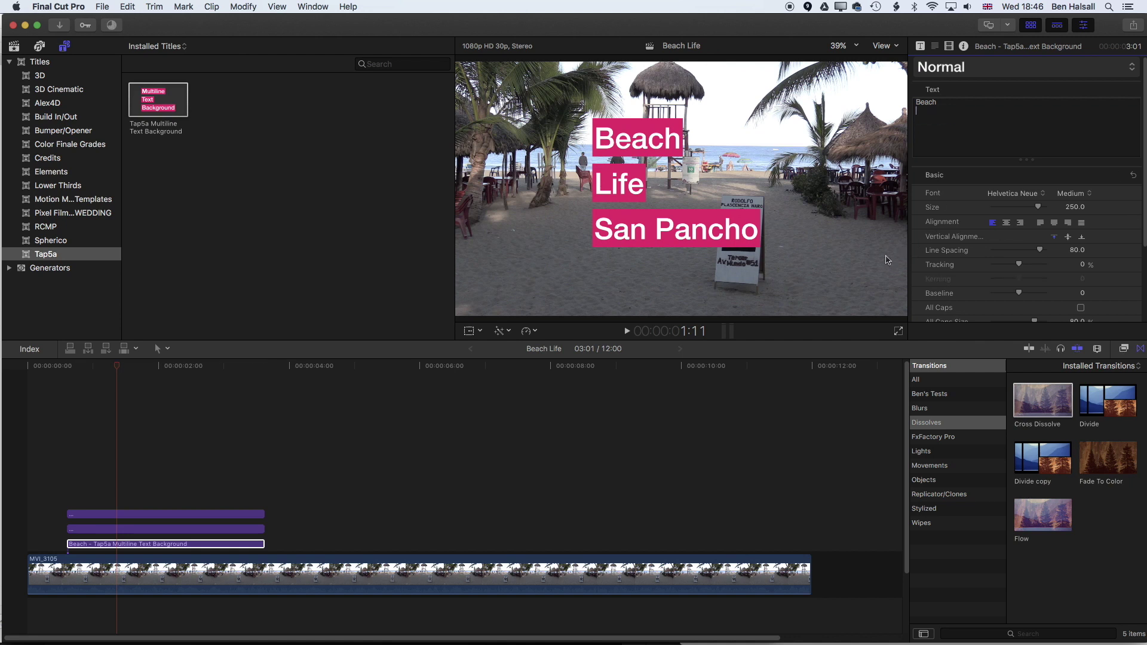
Trim the Life and San Pancho clips' starts later so the titles appear Beach, Life, San Pancho.
{"action": "left_click", "coordinate": [137, 366]}
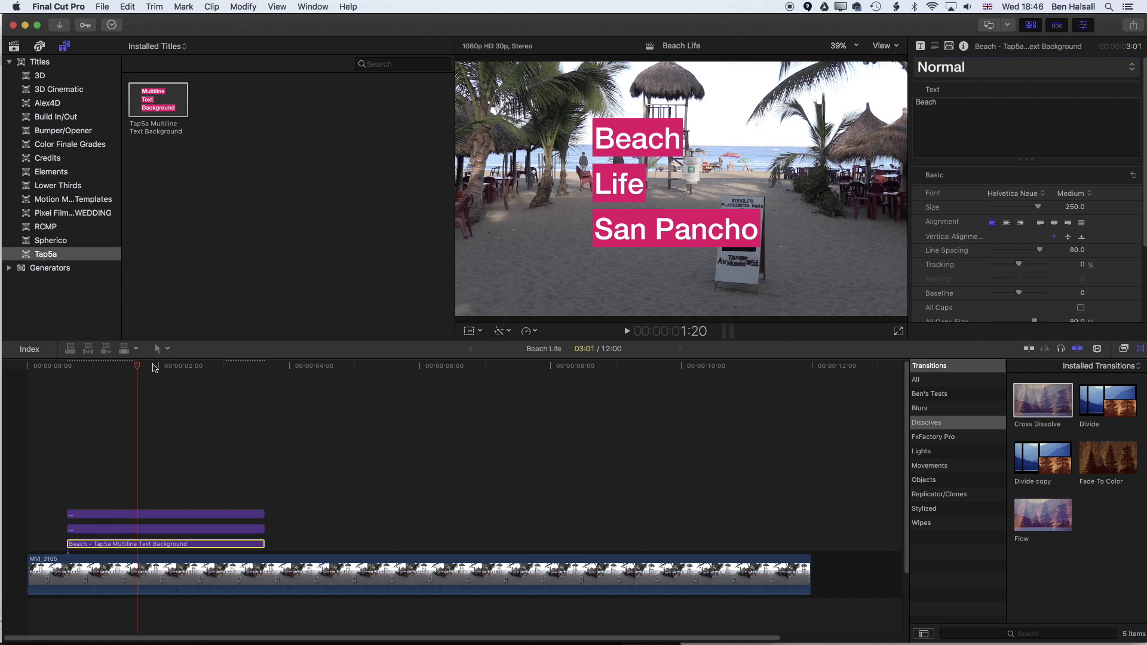
{"action": "left_click", "coordinate": [189, 365]}
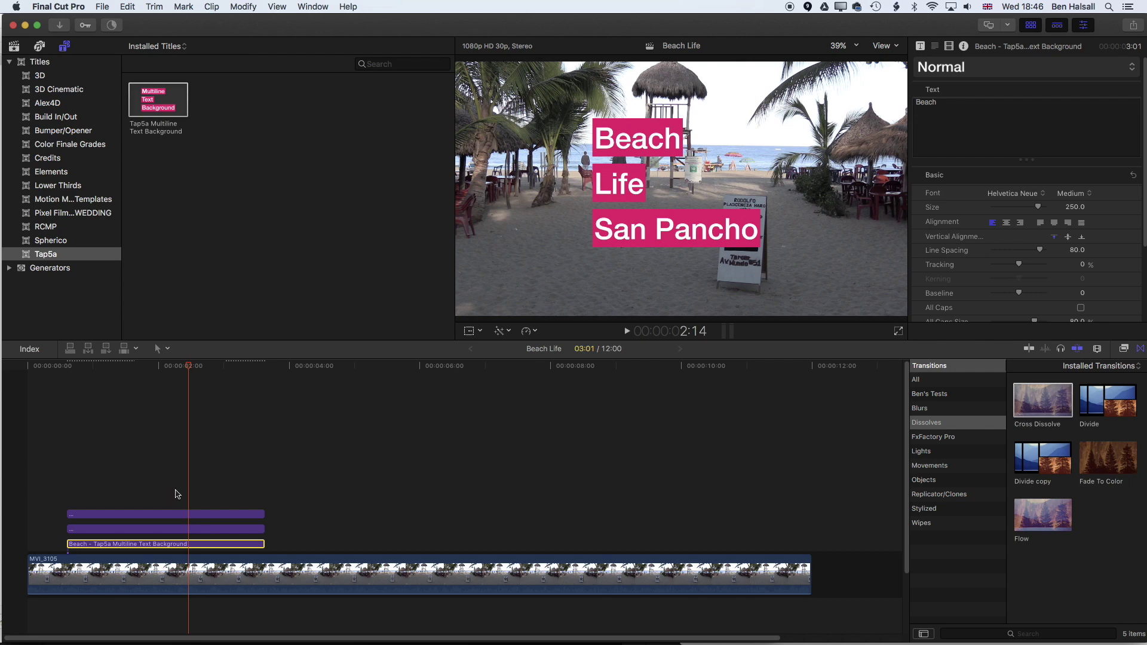
{"action": "left_click_drag", "start_coordinate": [158, 365], "coordinate": [58, 365]}
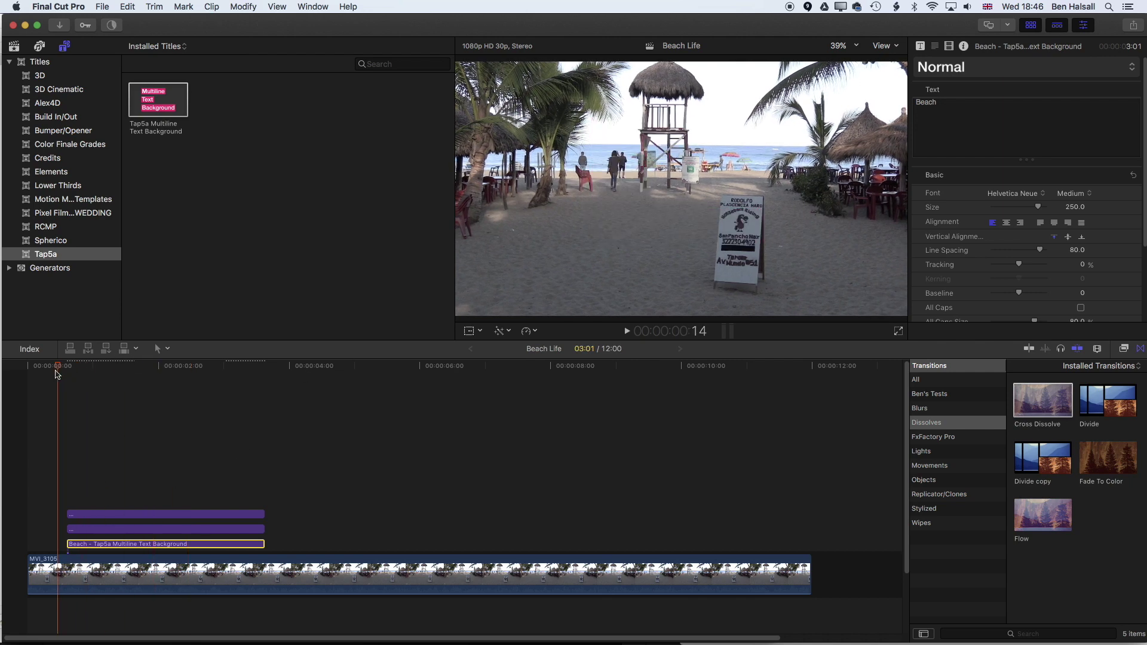
{"action": "left_click_drag", "start_coordinate": [67, 515], "coordinate": [85, 530]}
{"action": "key", "text": "space"}
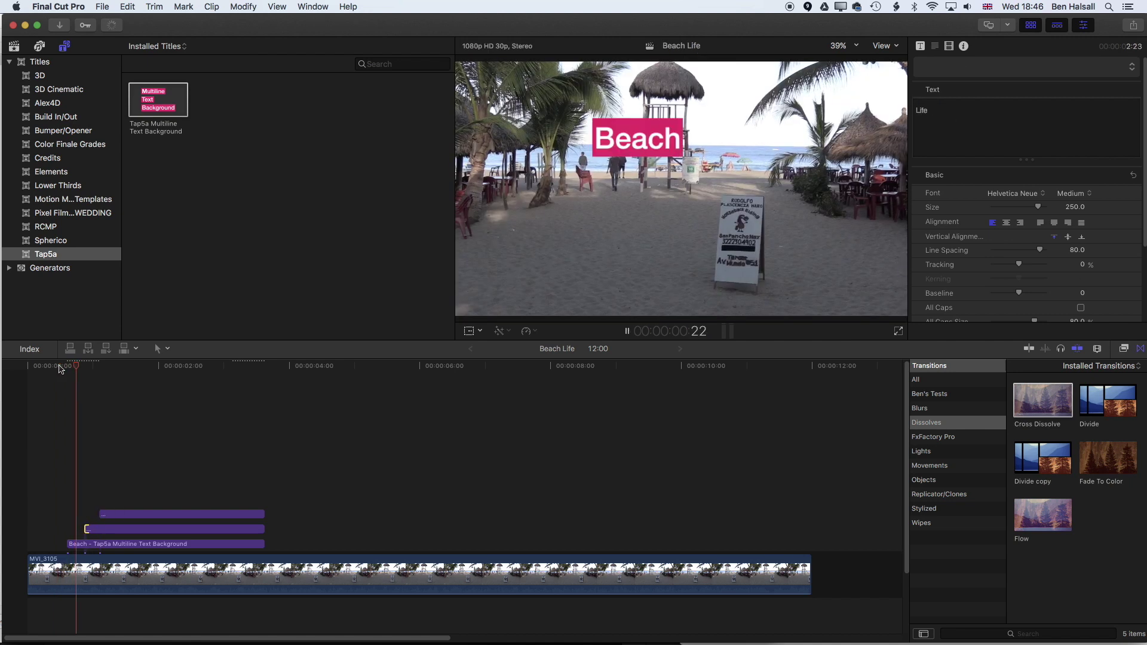
{"action": "mouse_move", "coordinate": [104, 513]}
{"action": "left_mouse_down"}
{"action": "mouse_move", "coordinate": [126, 513]}
{"action": "mouse_move", "coordinate": [87, 530]}
{"action": "mouse_move", "coordinate": [100, 530]}
{"action": "left_mouse_up"}
{"action": "left_click", "coordinate": [103, 367]}
{"action": "left_click", "coordinate": [67, 368]}
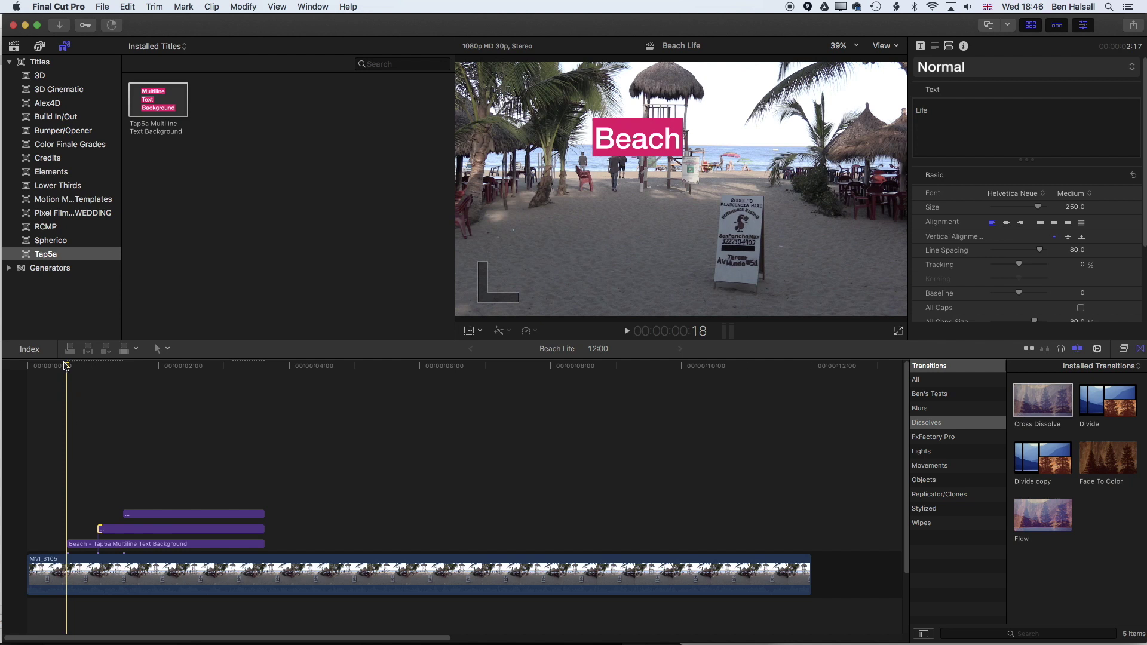
{"action": "key", "text": "space"}
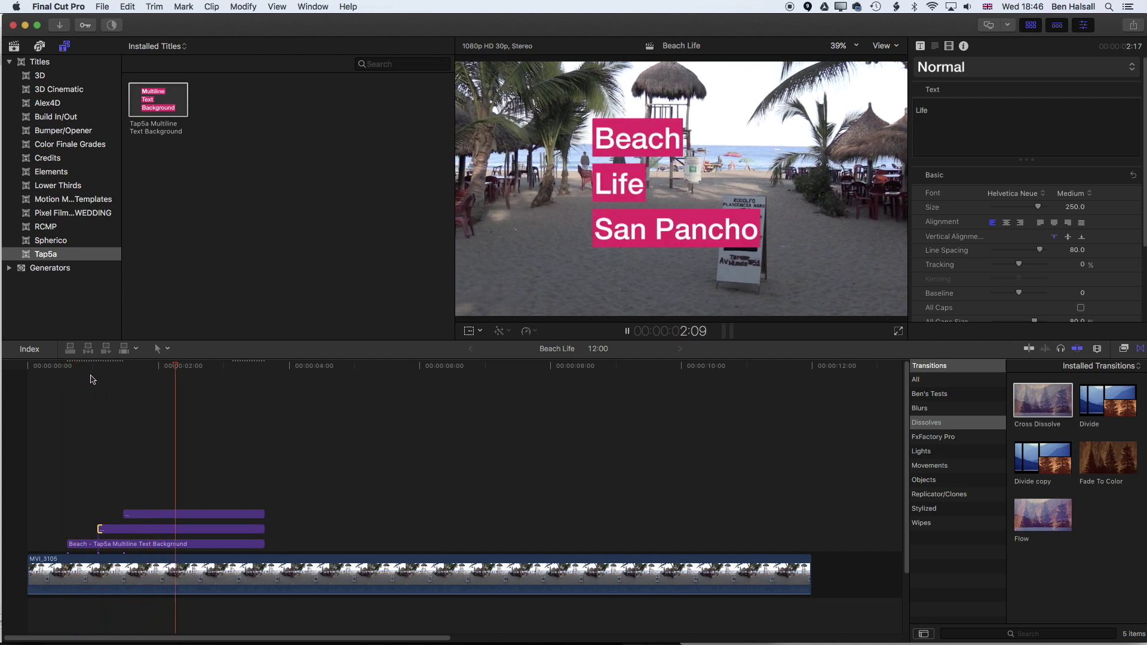
{"action": "key", "text": "space"}
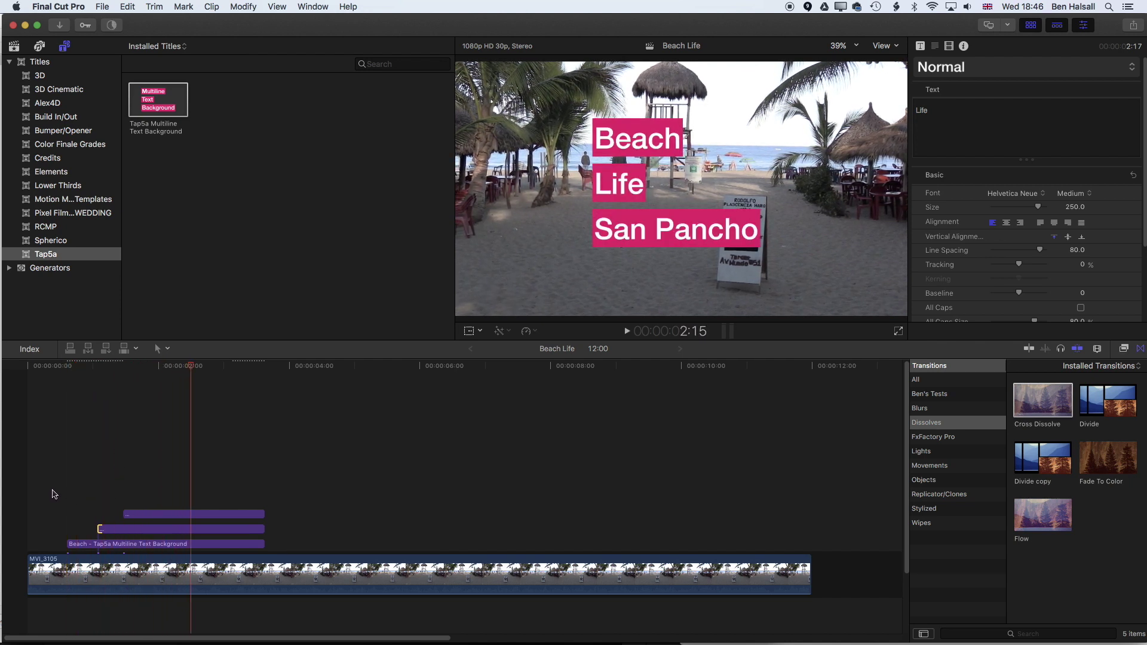
Duplicate all three staggered title clips about five seconds later in the timeline.
{"action": "left_click_drag", "start_coordinate": [52, 493], "coordinate": [276, 550]}
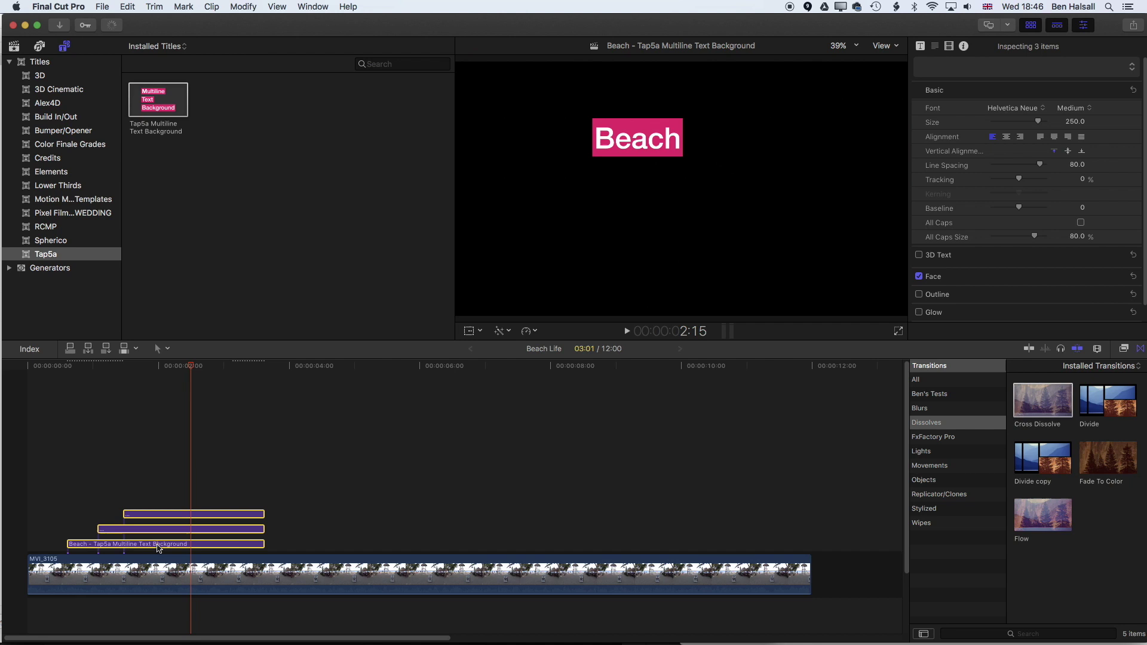
{"action": "left_click_drag", "start_coordinate": [158, 548], "coordinate": [520, 528]}
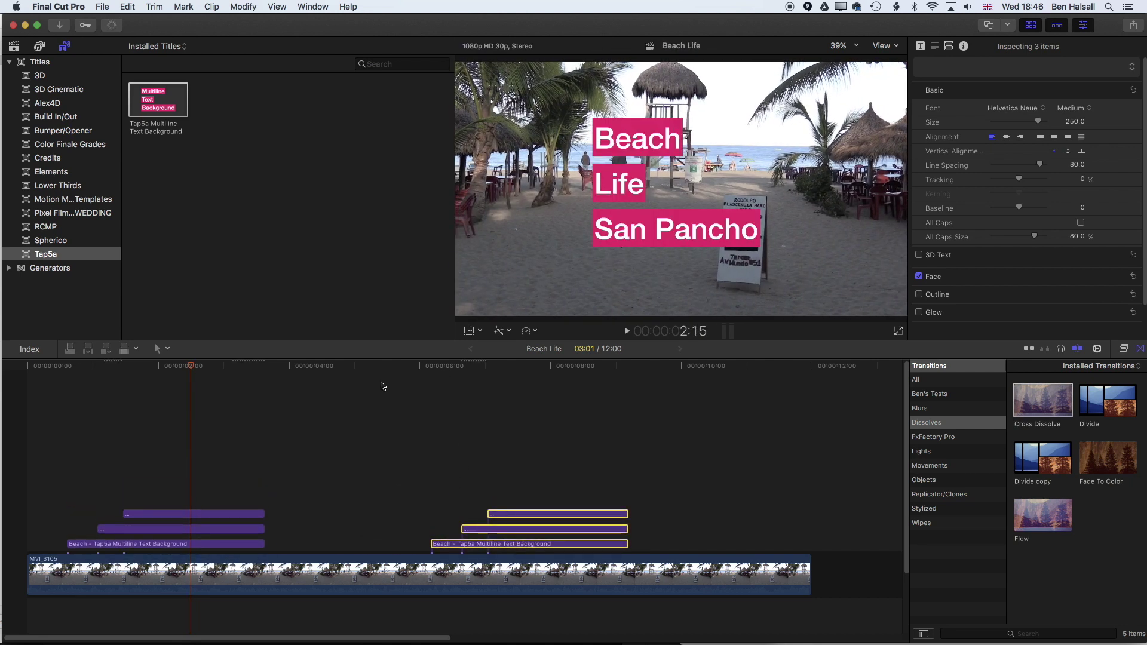
{"action": "left_click", "coordinate": [244, 457]}
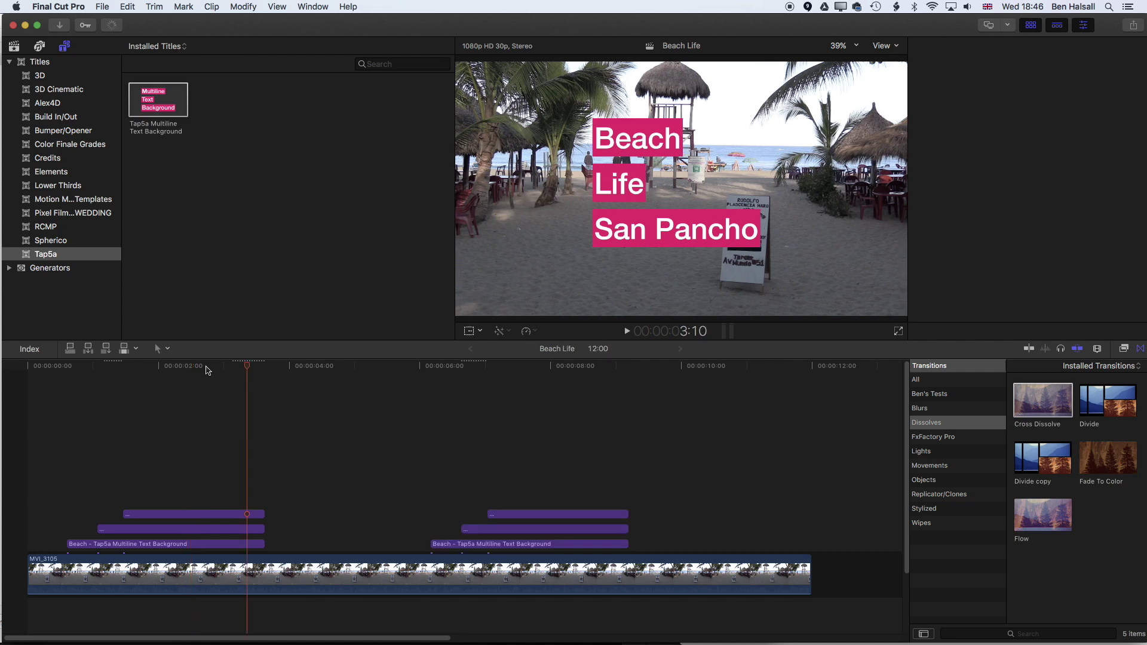
{"action": "left_click_drag", "start_coordinate": [249, 370], "coordinate": [64, 379]}
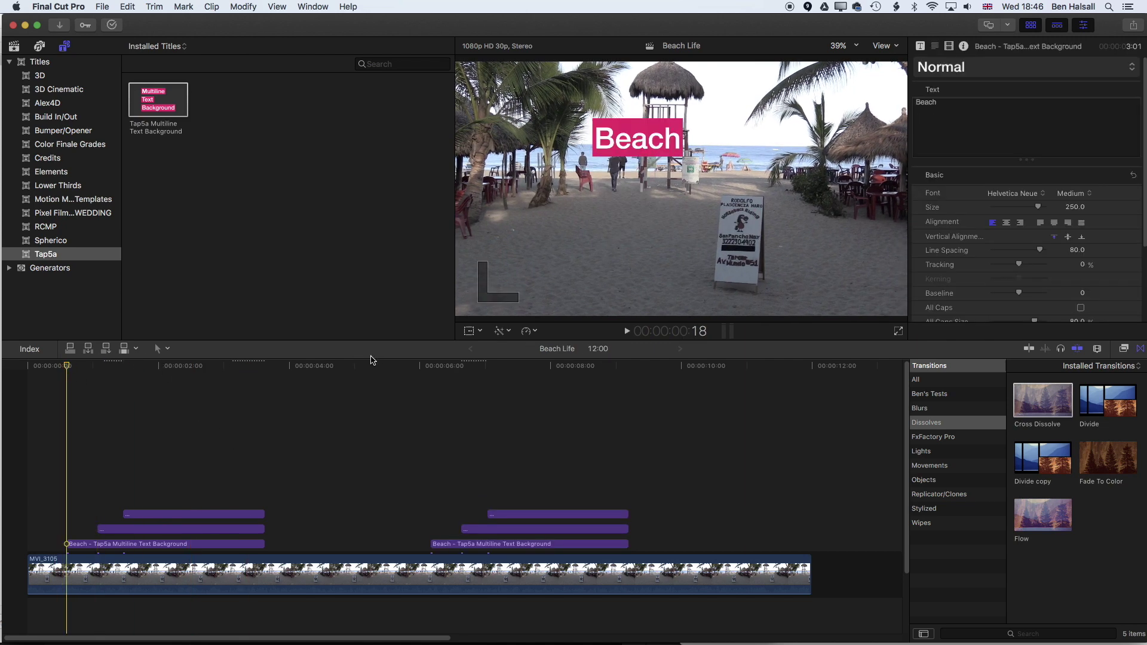
Show the Movements category in the Transitions browser and skim the Slide thumbnail.
{"action": "left_click", "coordinate": [951, 468]}
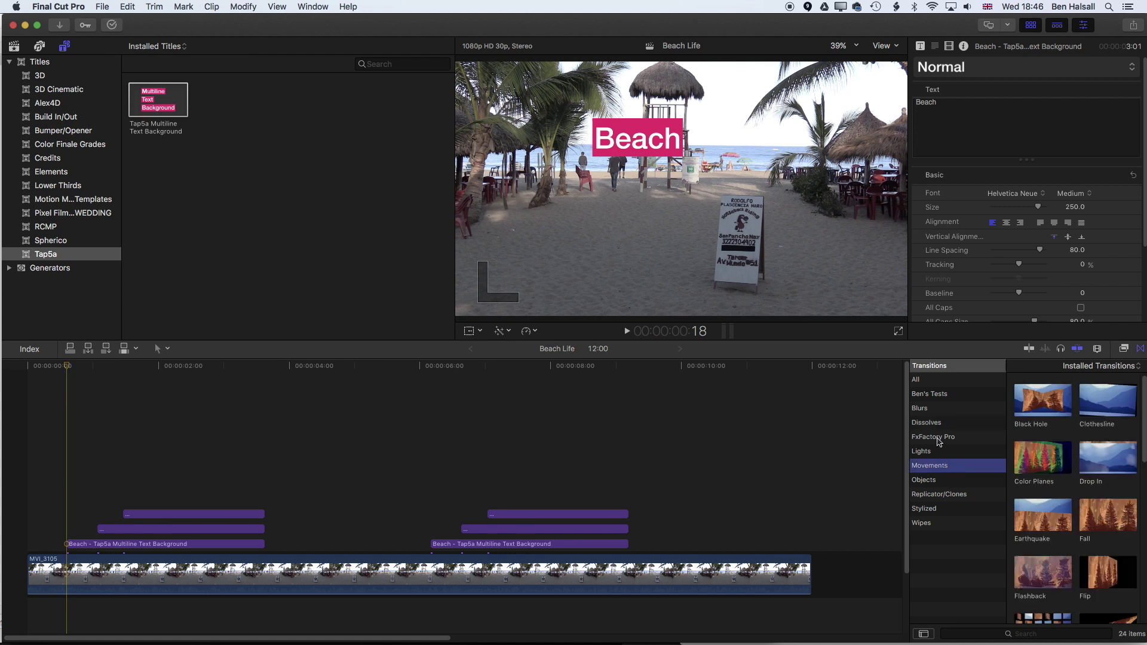
{"action": "scroll", "coordinate": [1075, 496], "scroll_direction": "down", "scroll_amount": 8}
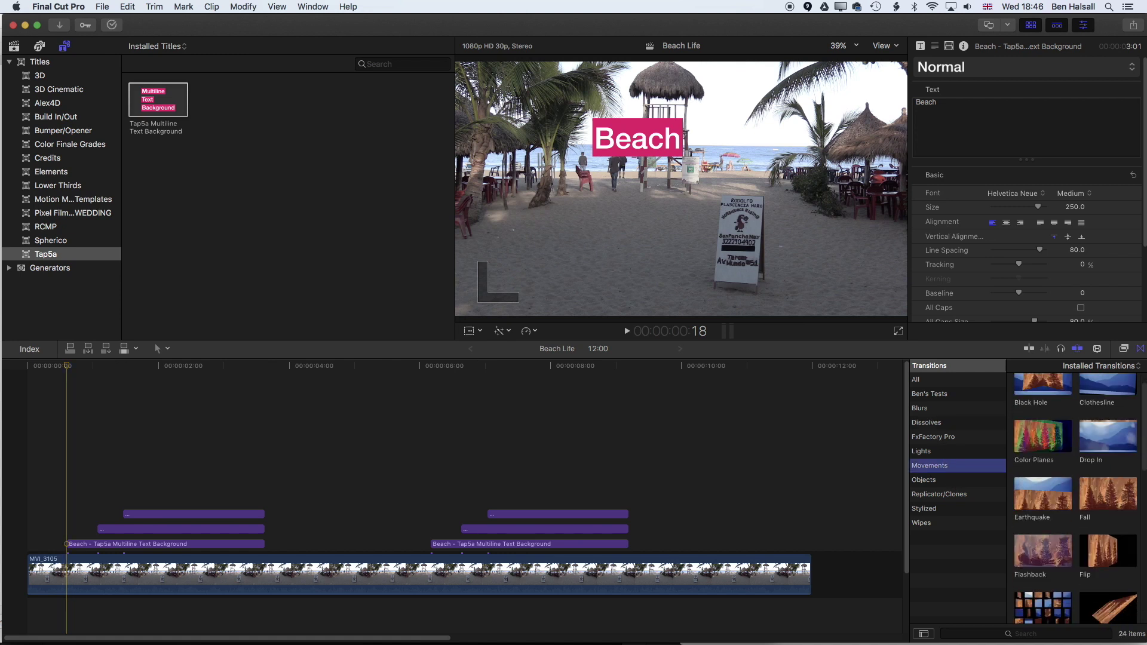
{"action": "scroll", "coordinate": [1036, 489], "scroll_direction": "down", "scroll_amount": 6}
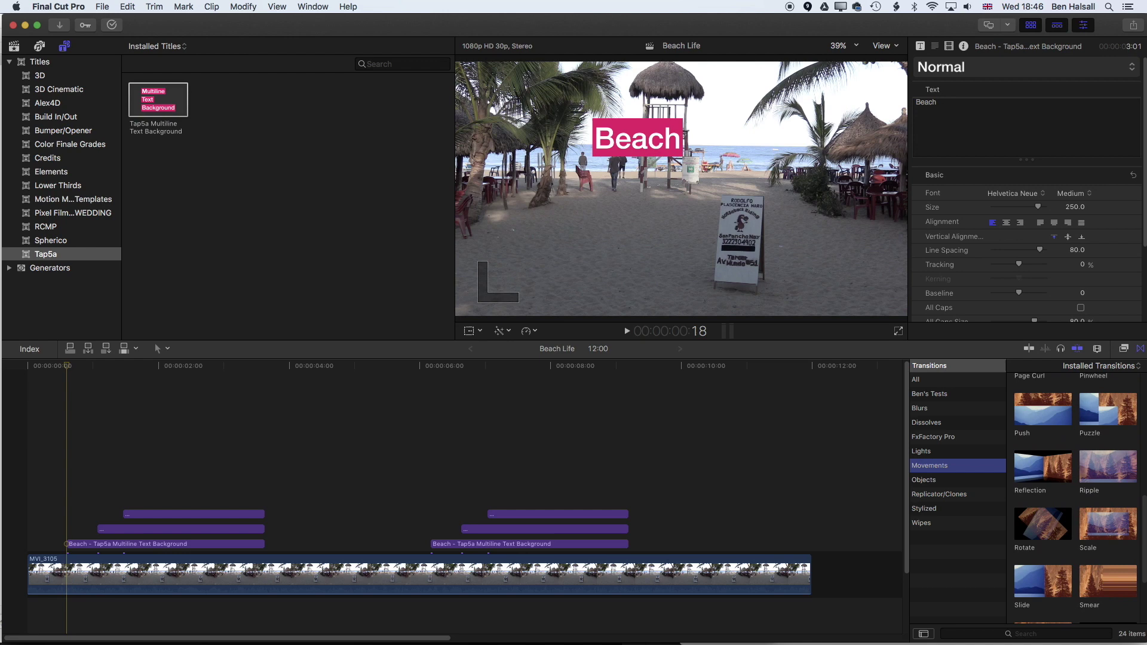
{"action": "mouse_move", "coordinate": [1036, 487]}
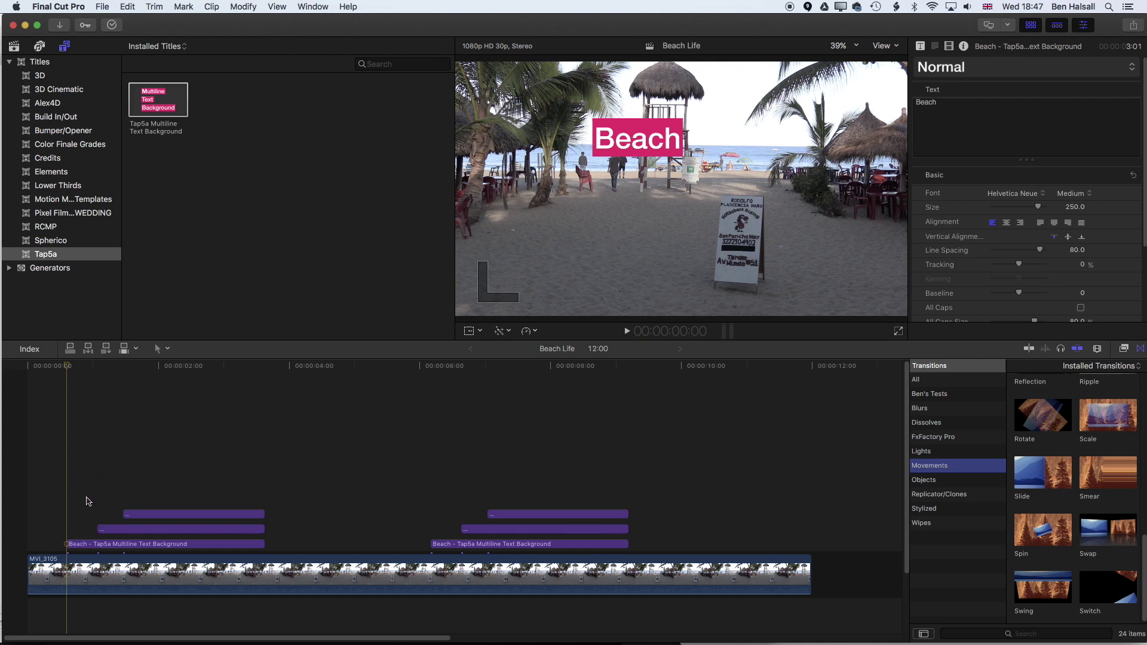
Make the timeline clips taller and select the Beach, Life and San Pancho title clips.
{"action": "left_click", "coordinate": [155, 514]}
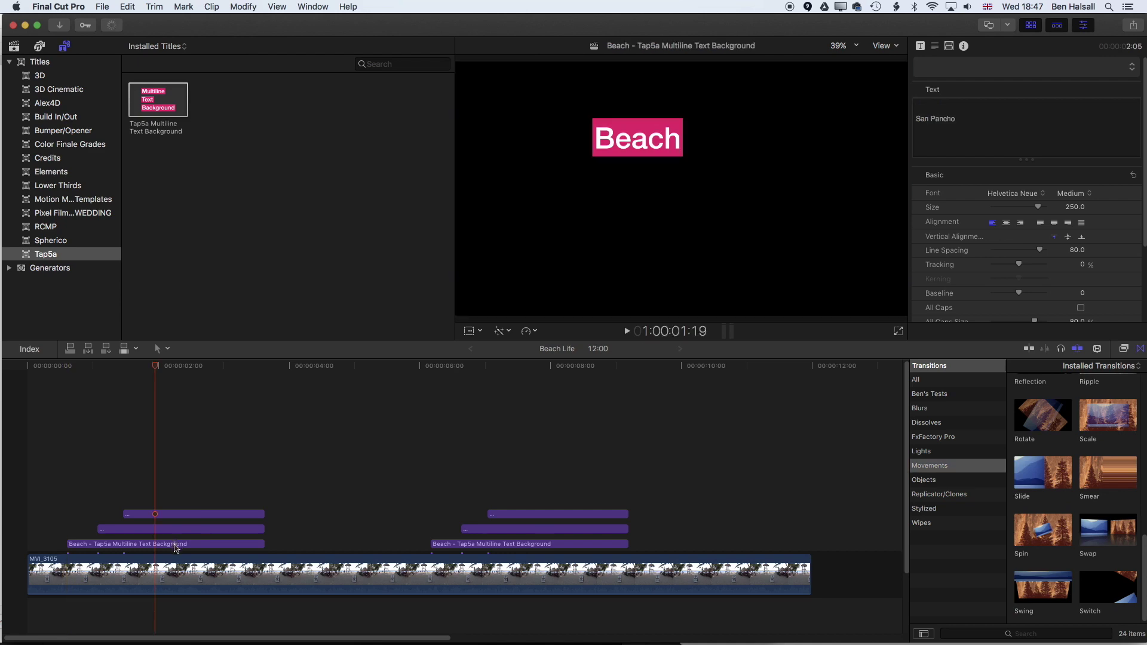
{"action": "left_click", "coordinate": [177, 548]}
{"action": "key", "text": "ctrl+v"}
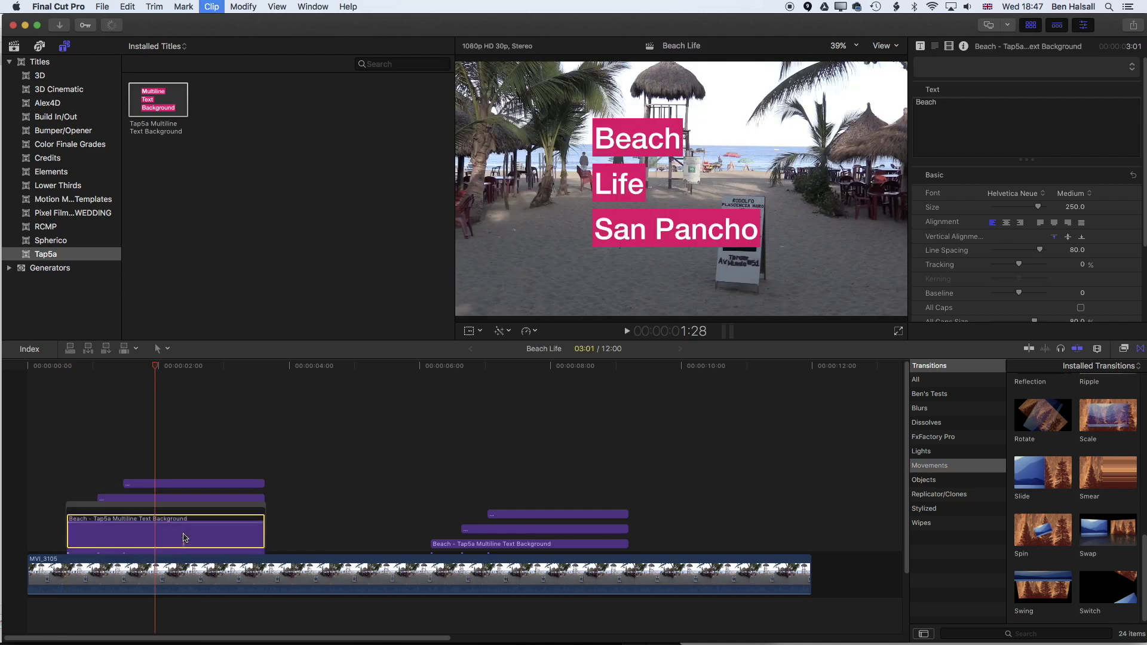
{"action": "left_click", "coordinate": [191, 495]}
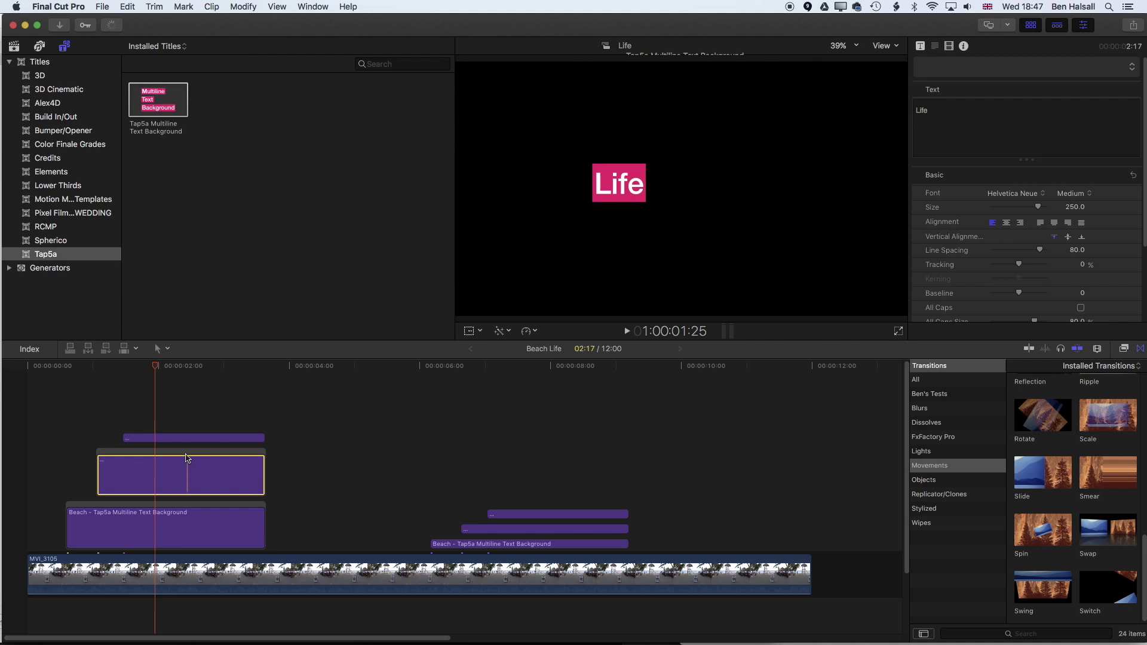
{"action": "left_click", "coordinate": [202, 438]}
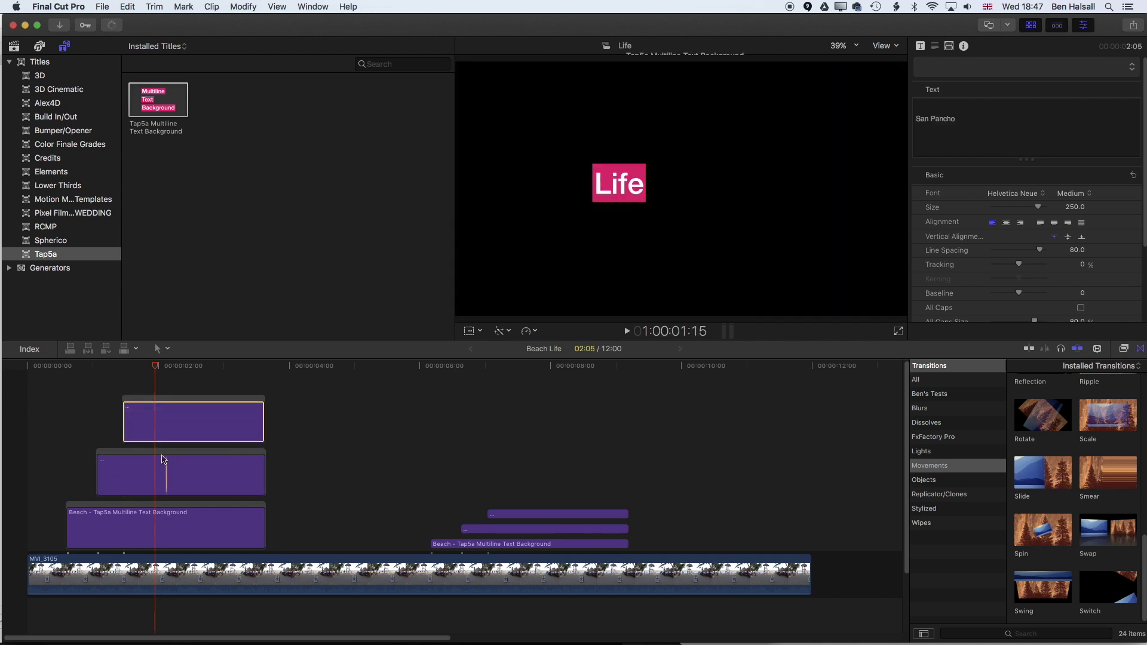
{"action": "left_click", "coordinate": [81, 414]}
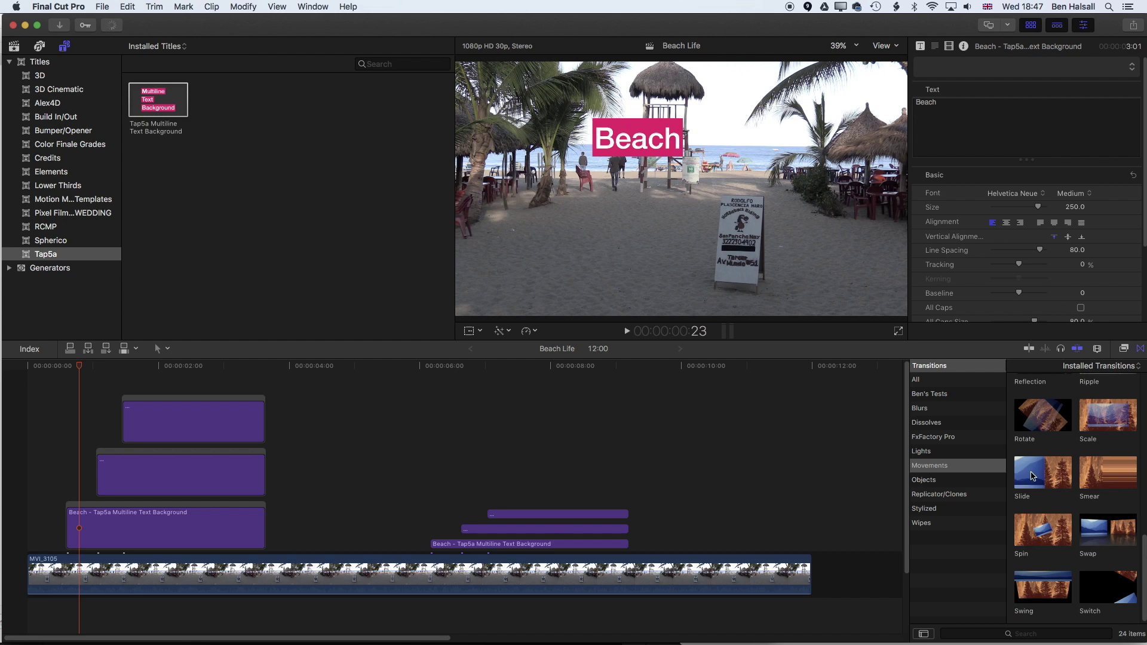
Drop a Slide transition onto the start of the Beach, Life and San Pancho titles.
{"action": "left_click_drag", "start_coordinate": [1032, 476], "coordinate": [93, 524]}
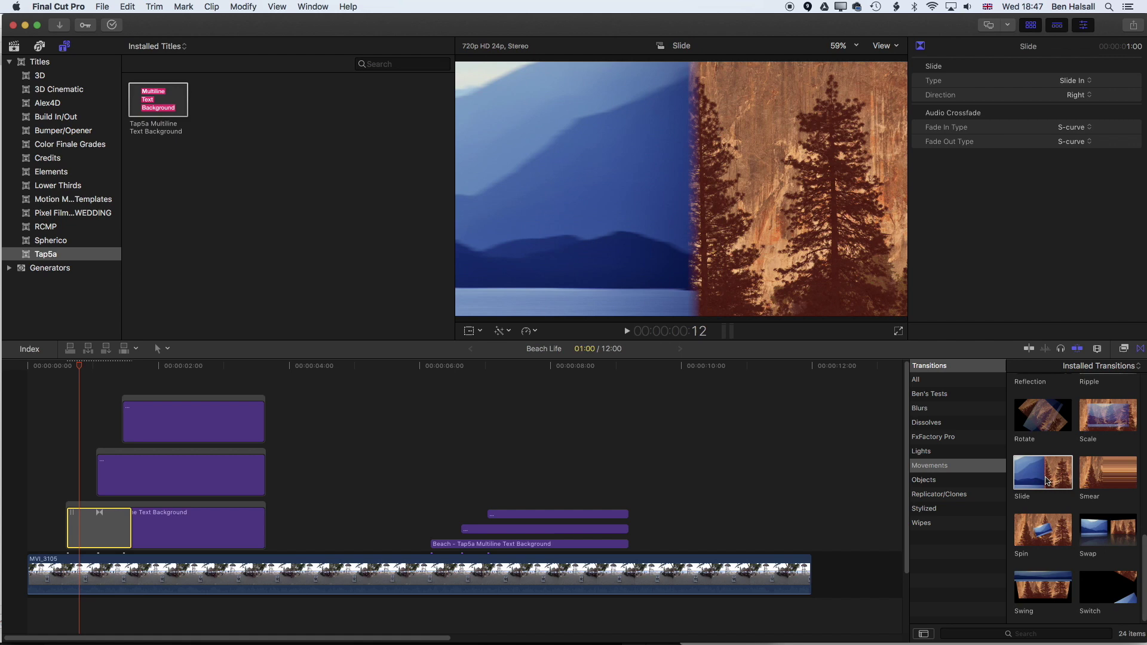
{"action": "left_click_drag", "start_coordinate": [1056, 475], "coordinate": [127, 470]}
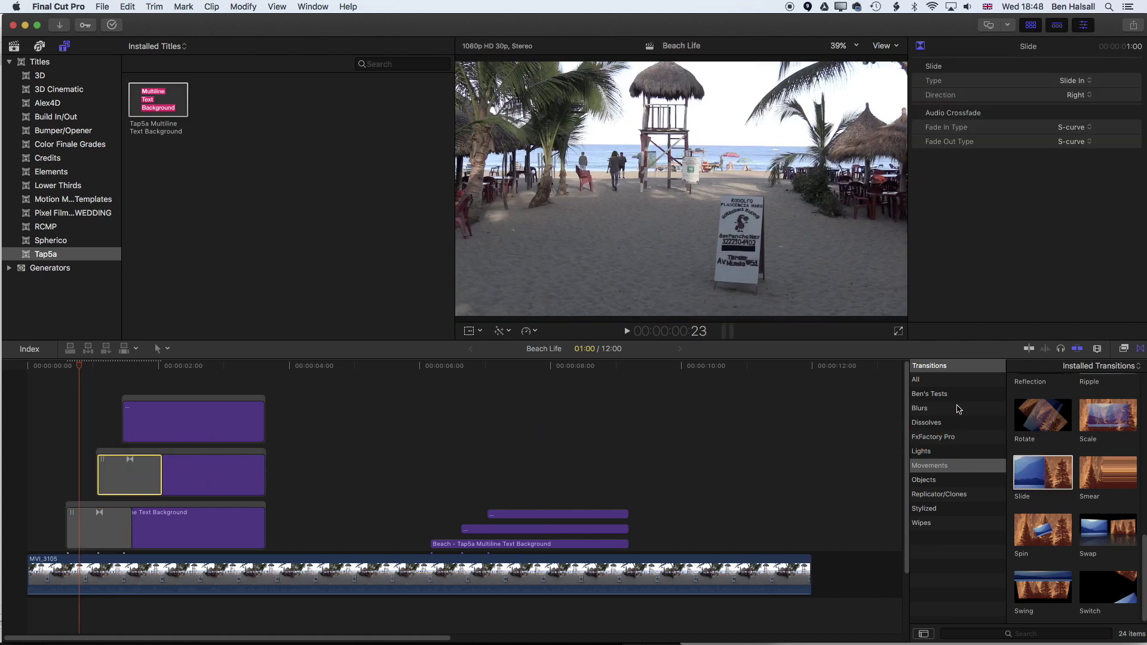
{"action": "left_click_drag", "start_coordinate": [1055, 480], "coordinate": [144, 418]}
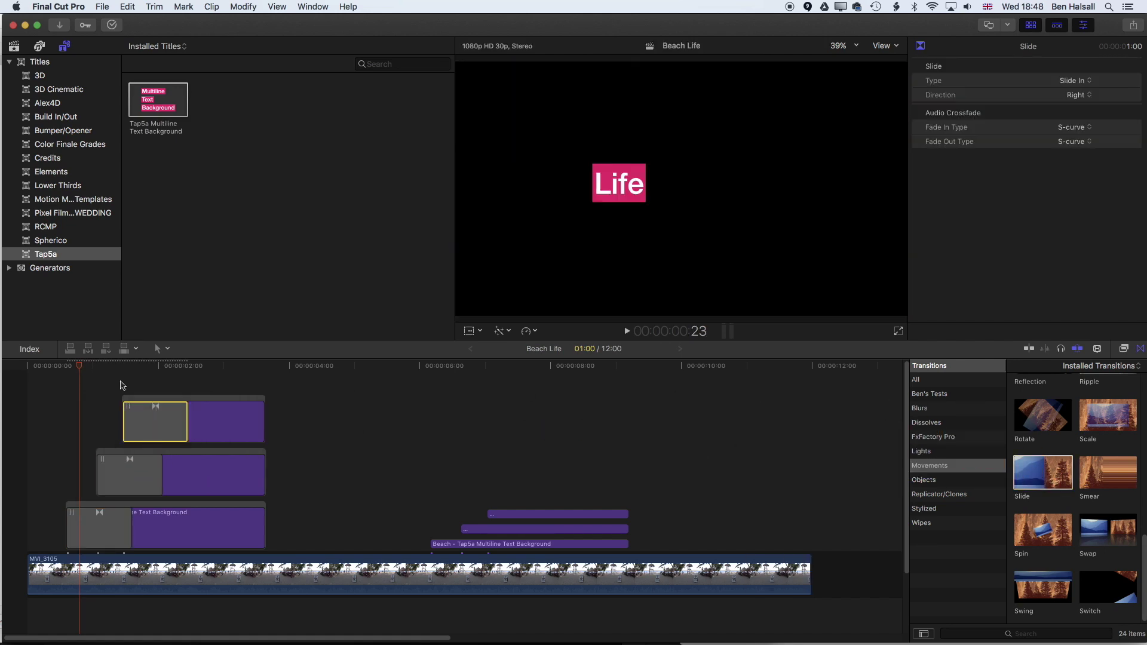
{"action": "left_click_drag", "start_coordinate": [81, 368], "coordinate": [57, 368]}
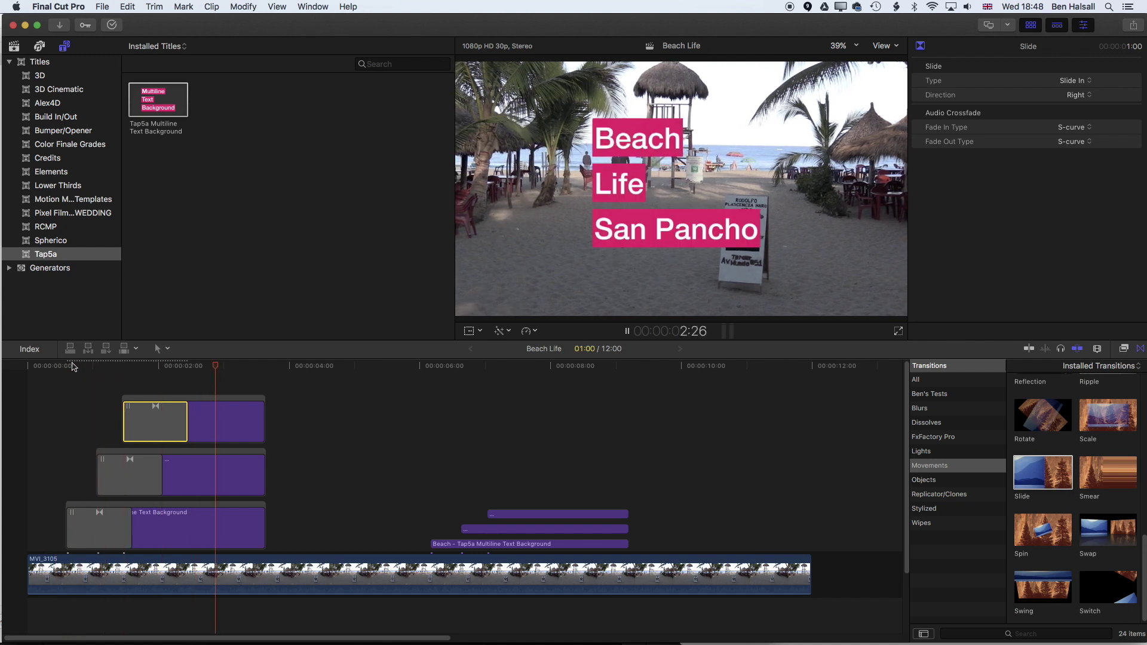
{"action": "key", "text": "space"}
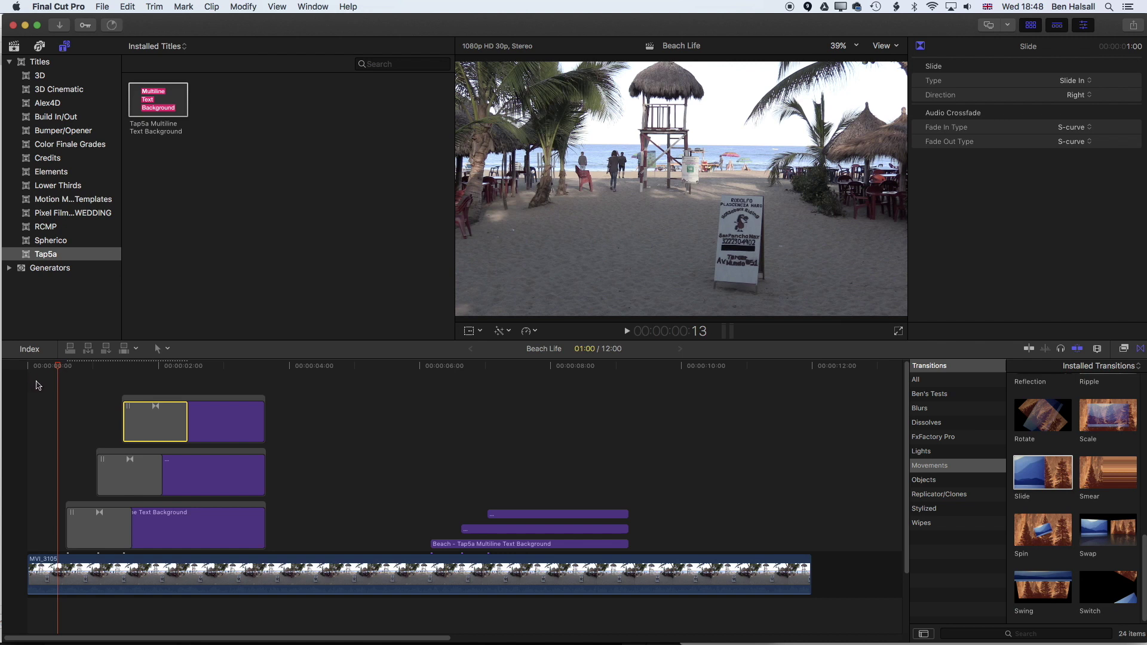
Play the sequence twice to preview the three title slide-ins.
{"action": "key", "text": "space"}
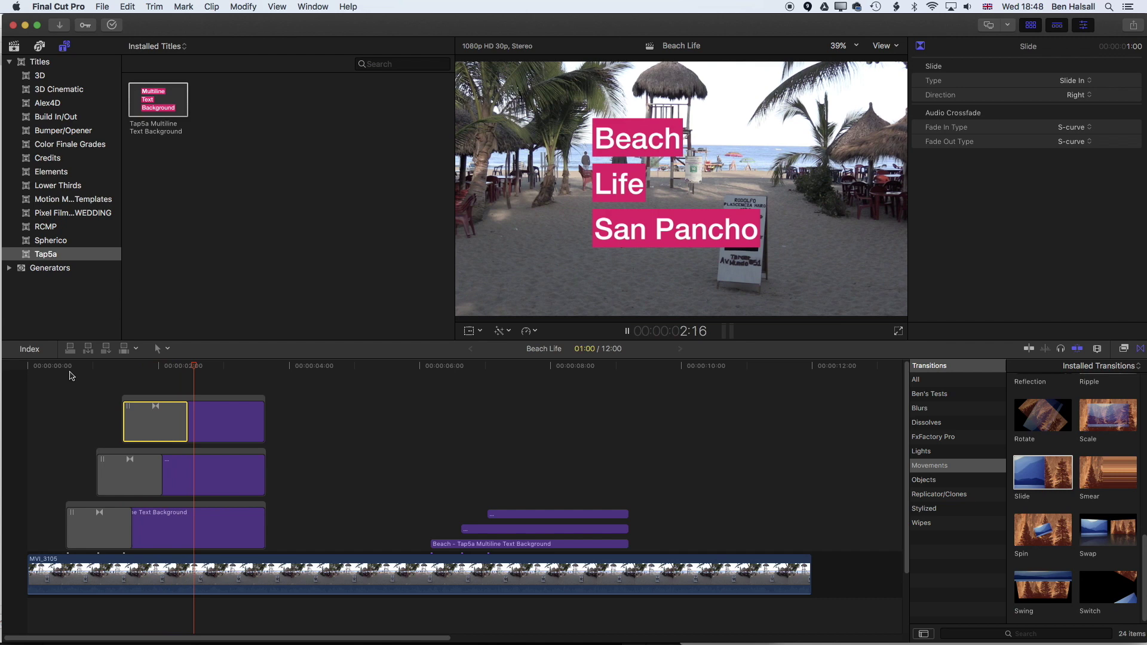
{"action": "key", "text": "space"}
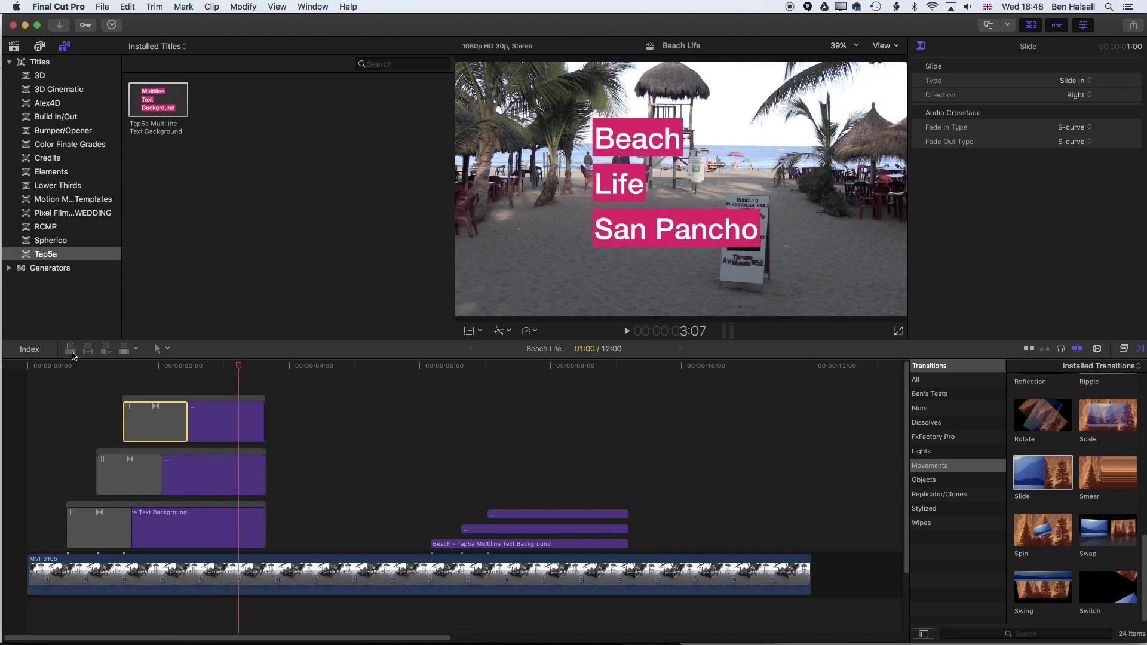
{"action": "left_click", "coordinate": [54, 367]}
{"action": "key", "text": "space"}
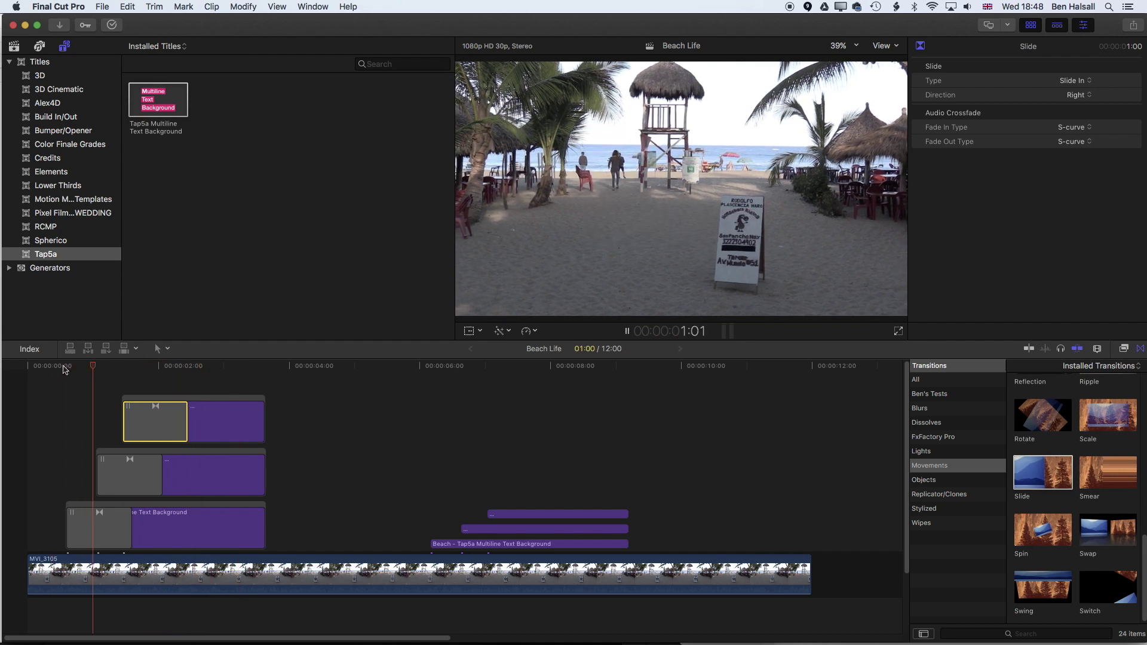
{"action": "key", "text": "space"}
Start the Life title 12 frames later and push San Pancho later still.
{"action": "left_click_drag", "start_coordinate": [140, 452], "coordinate": [195, 403]}
{"action": "left_click", "coordinate": [147, 418]}
{"action": "left_click", "coordinate": [48, 366]}
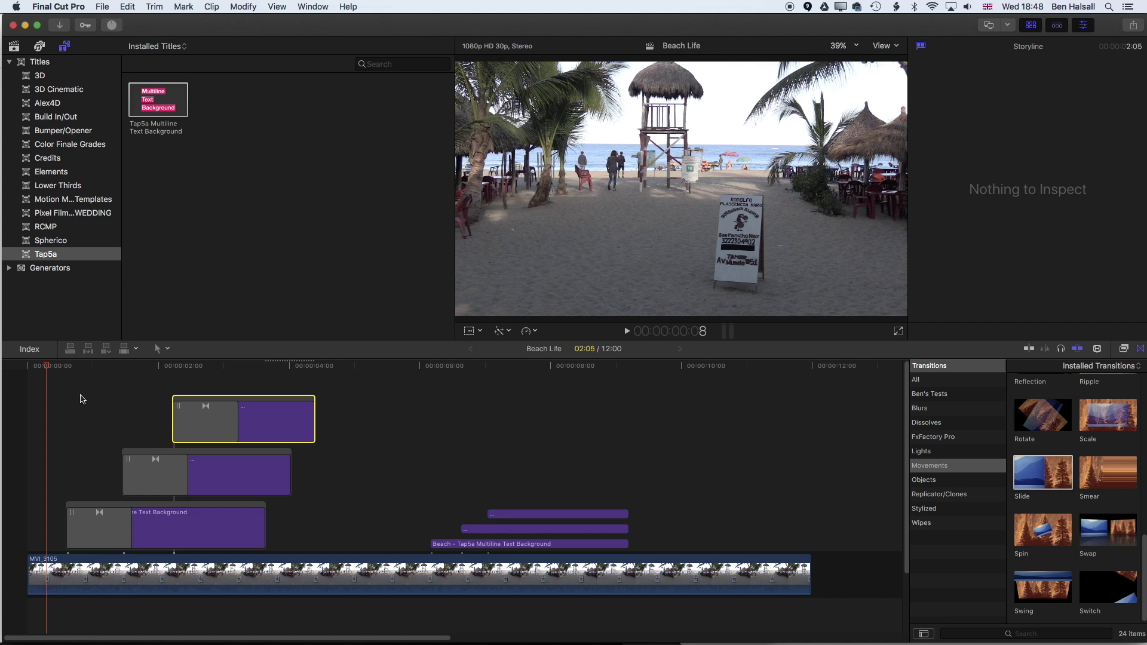
Check the new timing and lengthen the lower titles to end with San Pancho.
{"action": "key", "text": "space"}
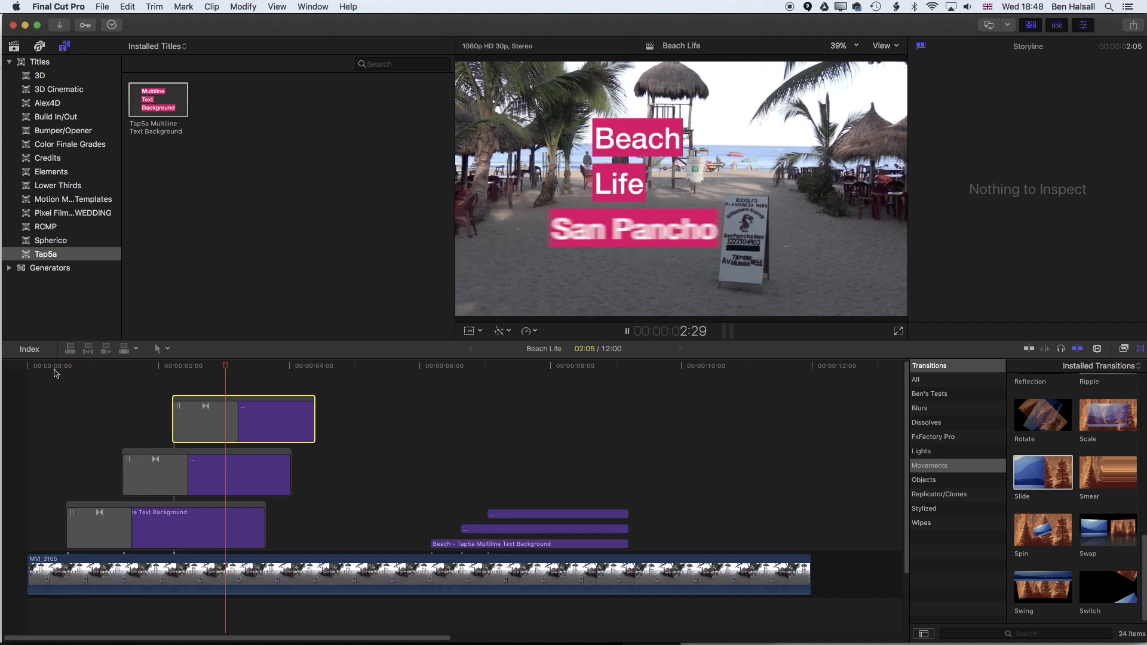
{"action": "key", "text": "space"}
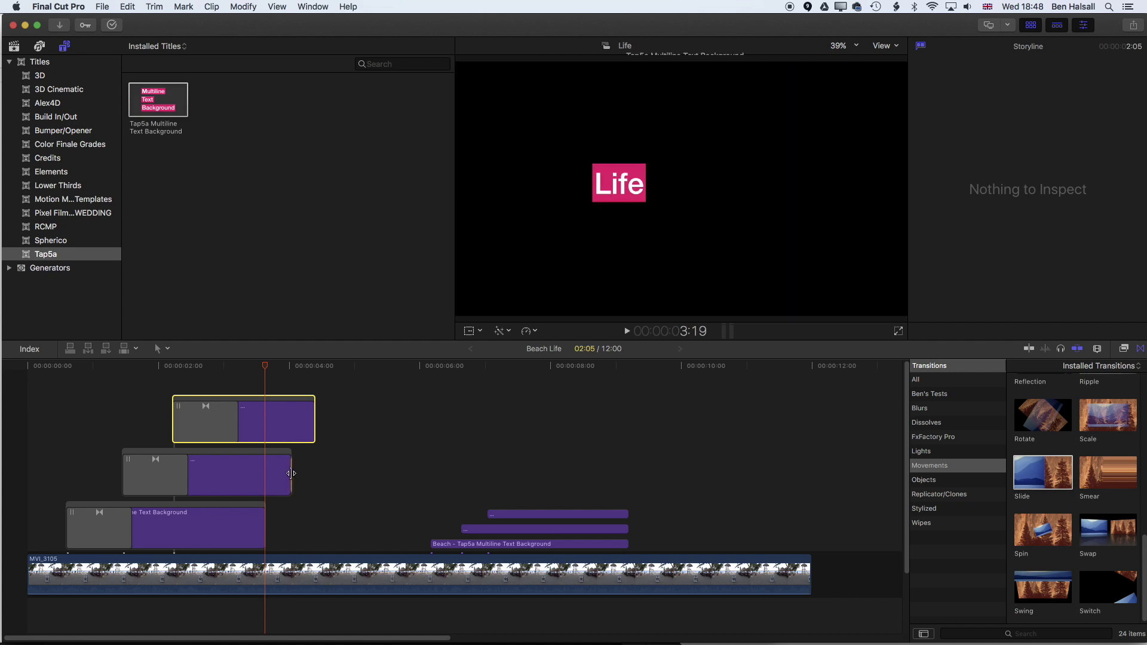
{"action": "left_click_drag", "start_coordinate": [265, 526], "coordinate": [314, 526]}
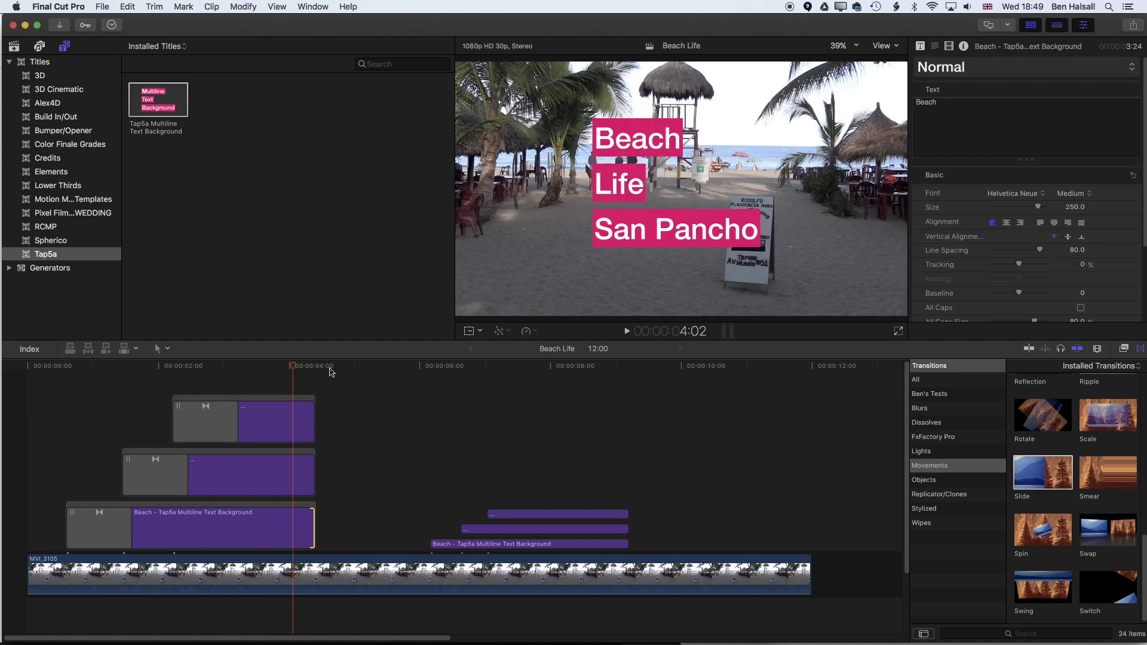
Add Cross Dissolves to the title ends, shortening the top title's dissolve.
{"action": "left_click", "coordinate": [938, 423]}
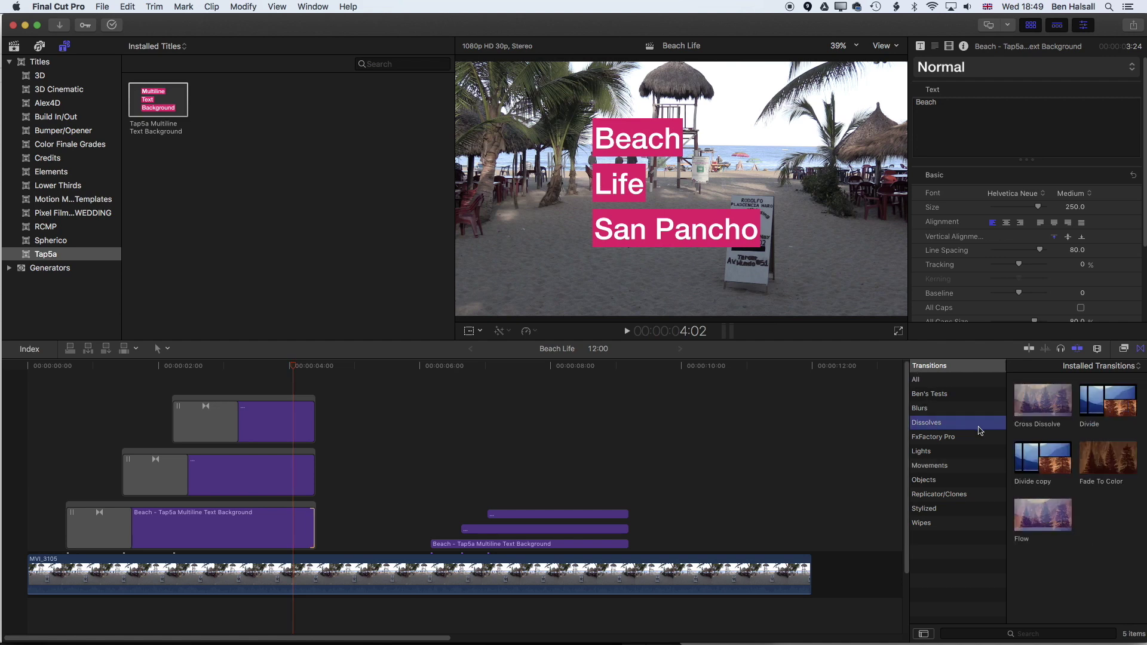
{"action": "left_click_drag", "start_coordinate": [1041, 412], "coordinate": [995, 403]}
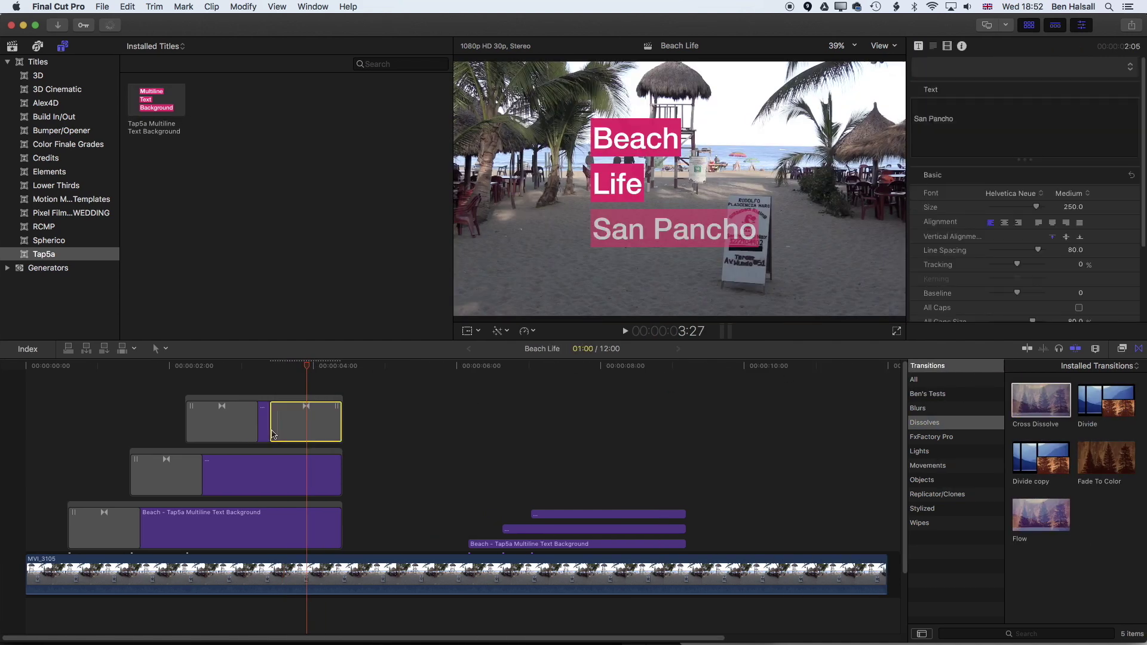
{"action": "left_click_drag", "start_coordinate": [273, 434], "coordinate": [317, 420]}
{"action": "left_click_drag", "start_coordinate": [1041, 401], "coordinate": [316, 522]}
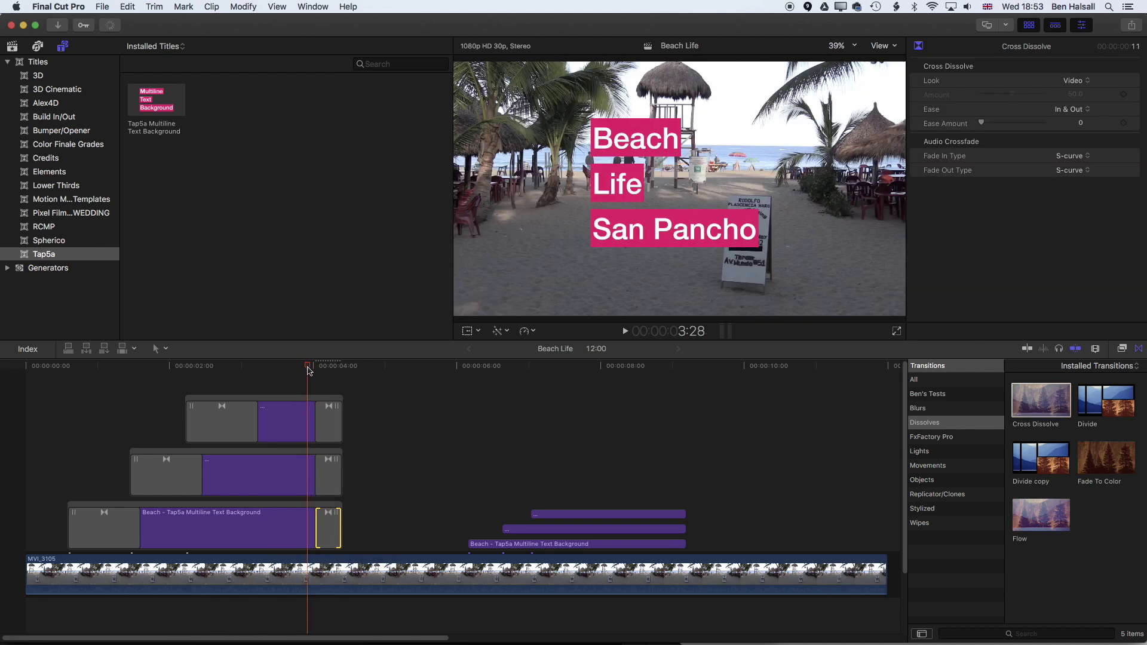
Render the timeline and play the titles back from the start.
{"action": "left_click_drag", "start_coordinate": [308, 371], "coordinate": [37, 371]}
{"action": "key", "text": "ctrl+r"}
{"action": "key", "text": "space"}
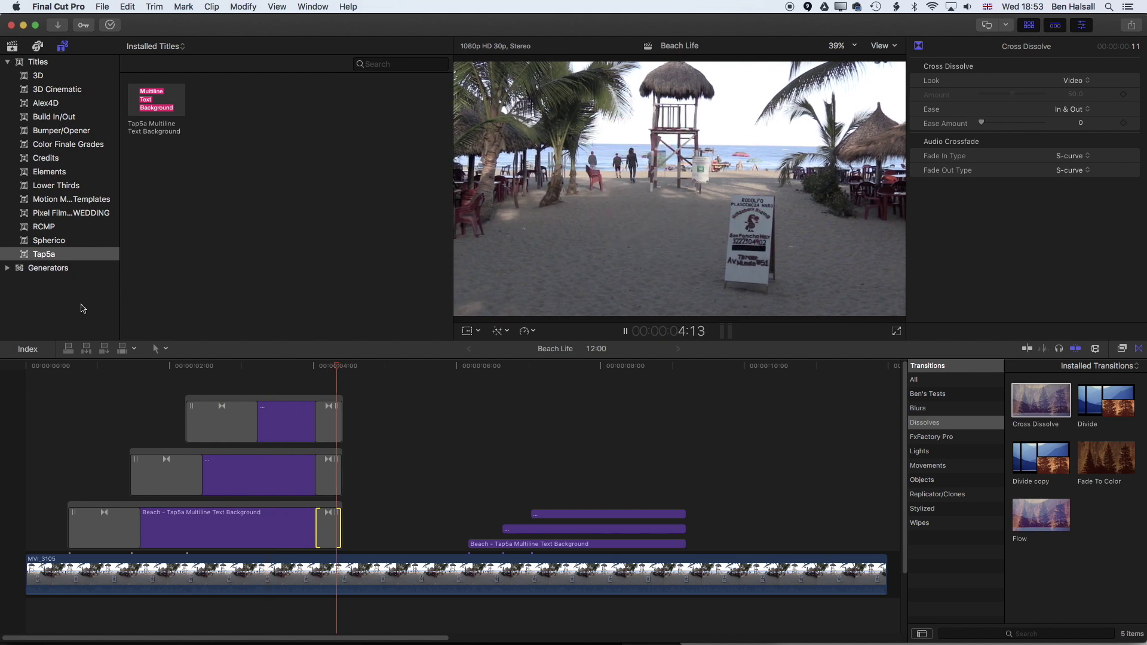
{"action": "key", "text": "space"}
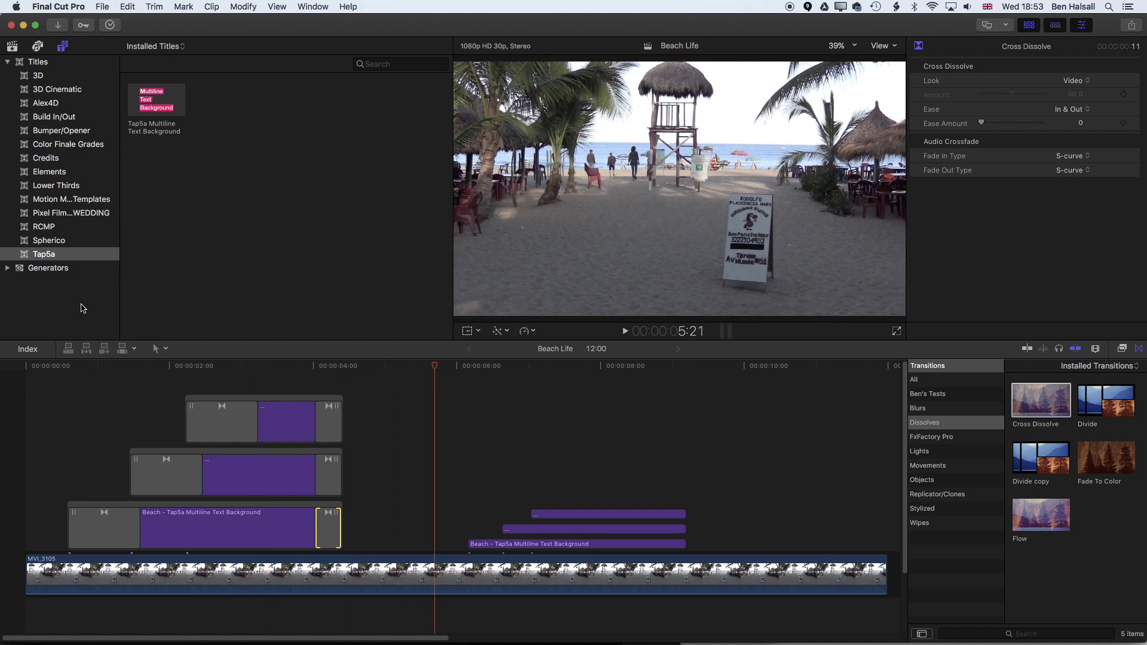
Select the second set's Beach, Life and San Pancho title clips.
{"action": "left_click_drag", "start_coordinate": [481, 509], "coordinate": [581, 548]}
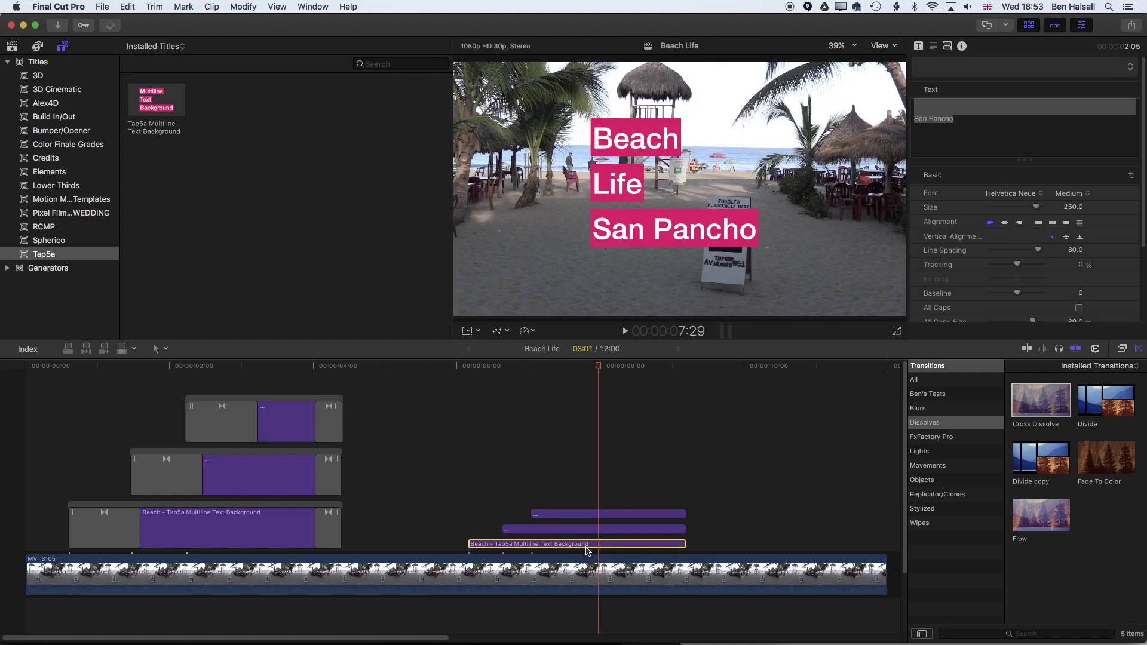
{"action": "left_click", "coordinate": [584, 540]}
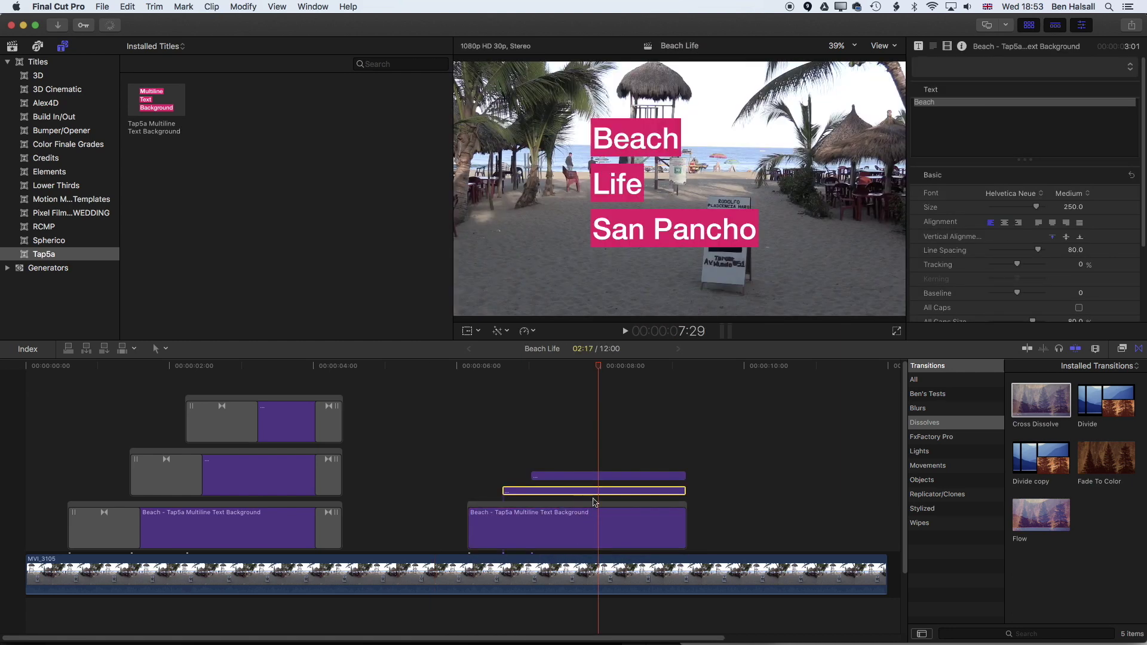
{"action": "key", "text": "super+Up"}
{"action": "left_click", "coordinate": [577, 438]}
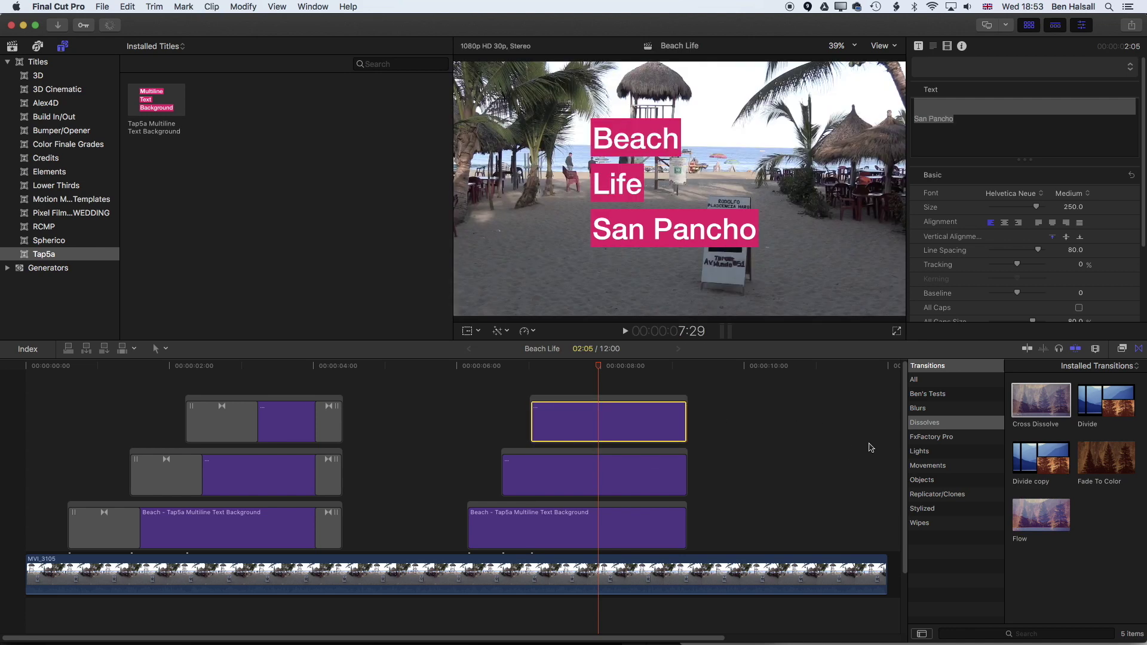
Apply the Wipes > Wipe transition to the starts of the second-set title clips.
{"action": "left_click", "coordinate": [927, 523]}
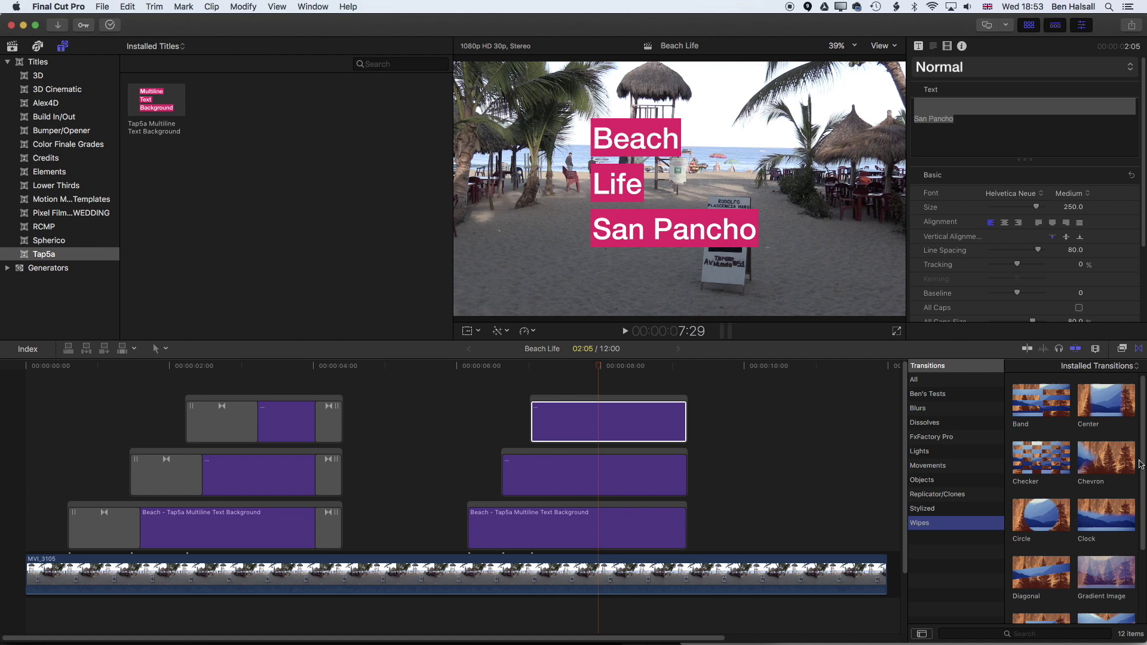
{"action": "scroll", "coordinate": [1141, 465], "scroll_direction": "down", "scroll_amount": 3}
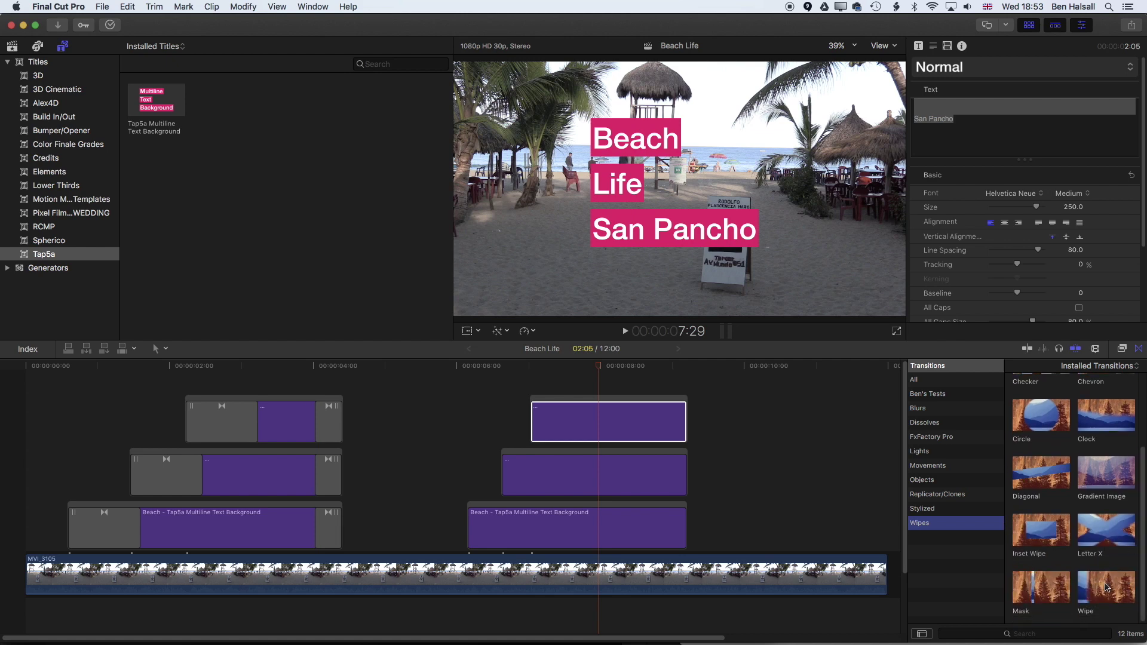
{"action": "left_click", "coordinate": [1103, 589]}
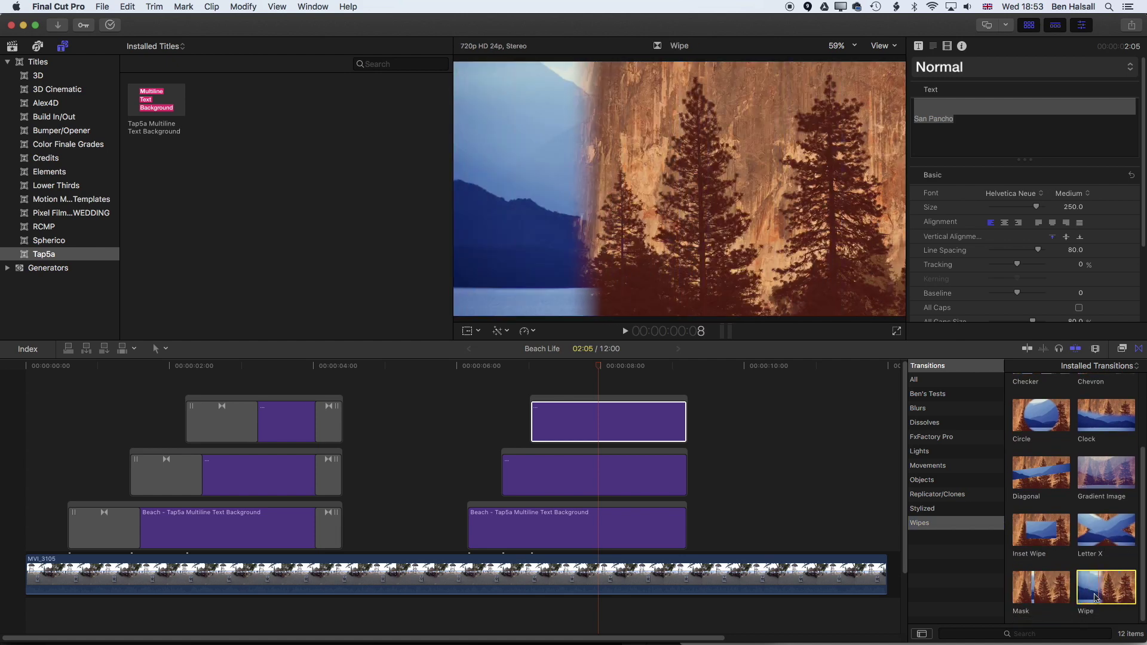
{"action": "left_click_drag", "start_coordinate": [1102, 588], "coordinate": [545, 425]}
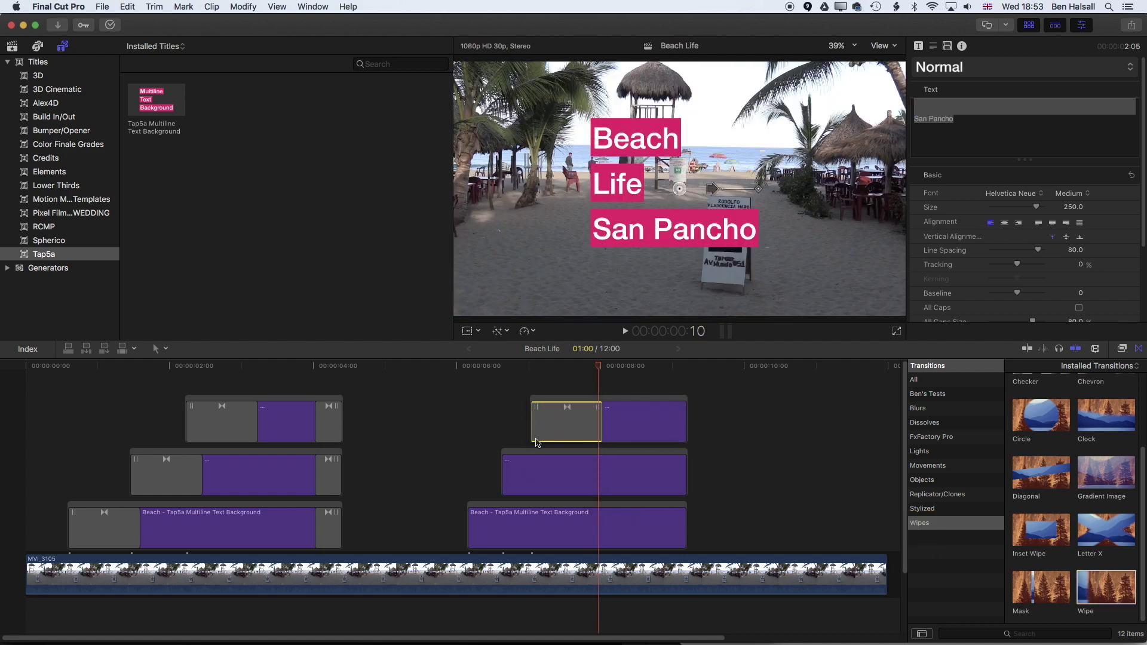
{"action": "left_click_drag", "start_coordinate": [1103, 590], "coordinate": [478, 529]}
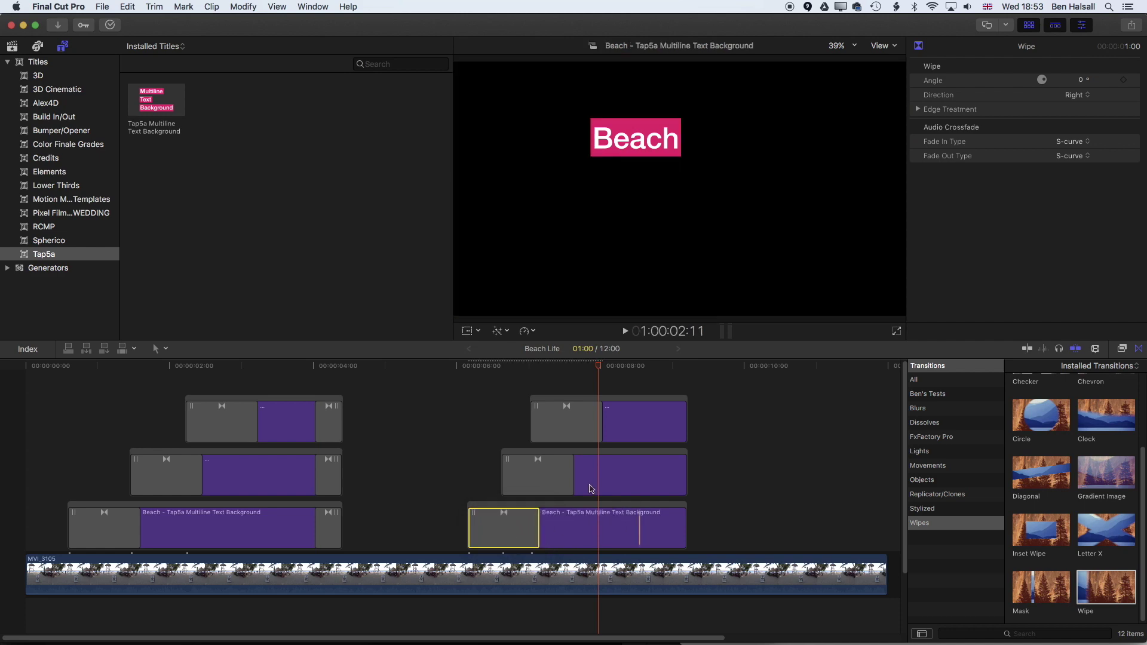
Delay the second Life title by 10 frames and San Pancho by 18 frames.
{"action": "mouse_move", "coordinate": [571, 453]}
{"action": "left_mouse_down"}
{"action": "mouse_move", "coordinate": [594, 453]}
{"action": "mouse_move", "coordinate": [575, 452]}
{"action": "left_mouse_up"}
{"action": "left_click_drag", "start_coordinate": [559, 402], "coordinate": [605, 404]}
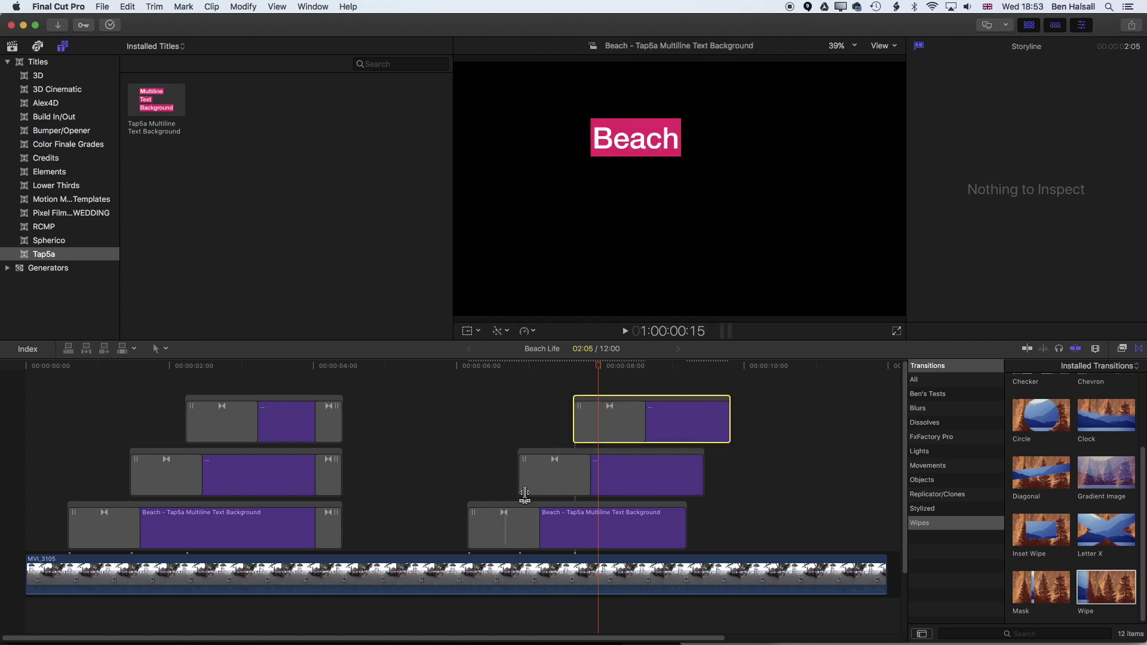
{"action": "left_click", "coordinate": [463, 370]}
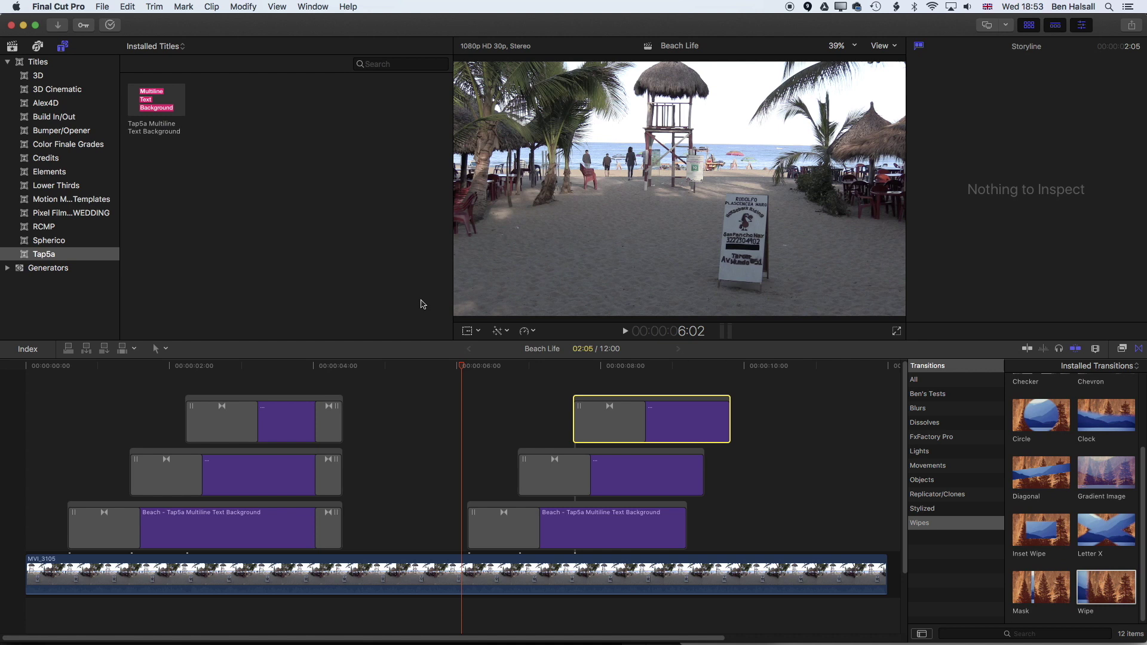
Extend the second Life title's end by 11 frames and match the Beach title's end to it.
{"action": "key", "text": "space"}
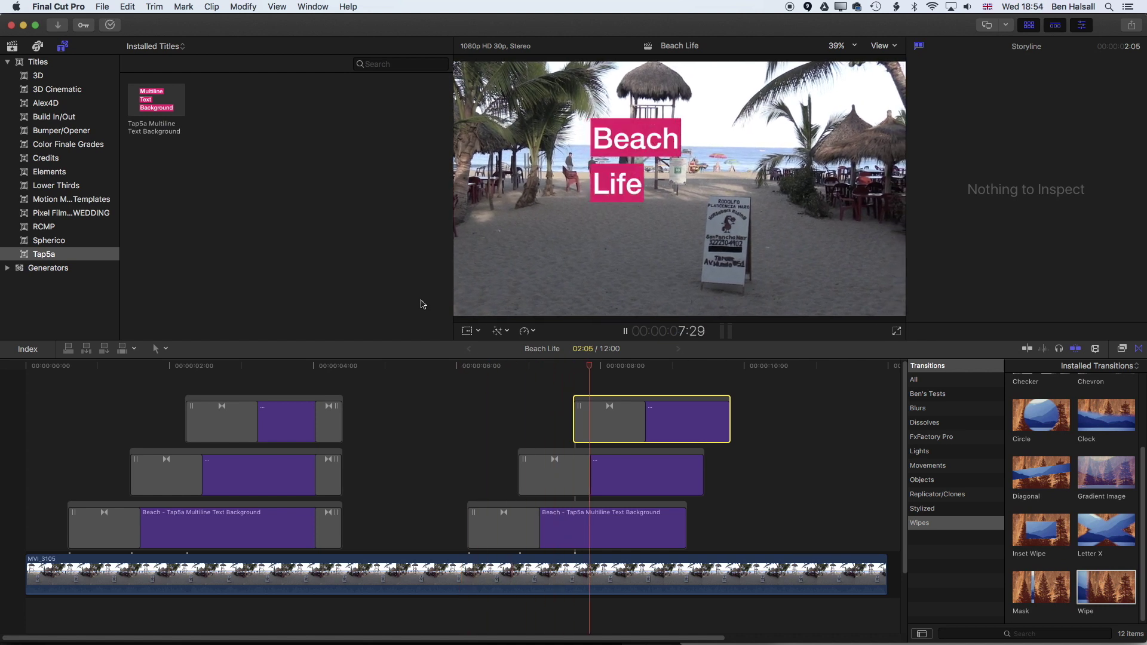
{"action": "key", "text": "space"}
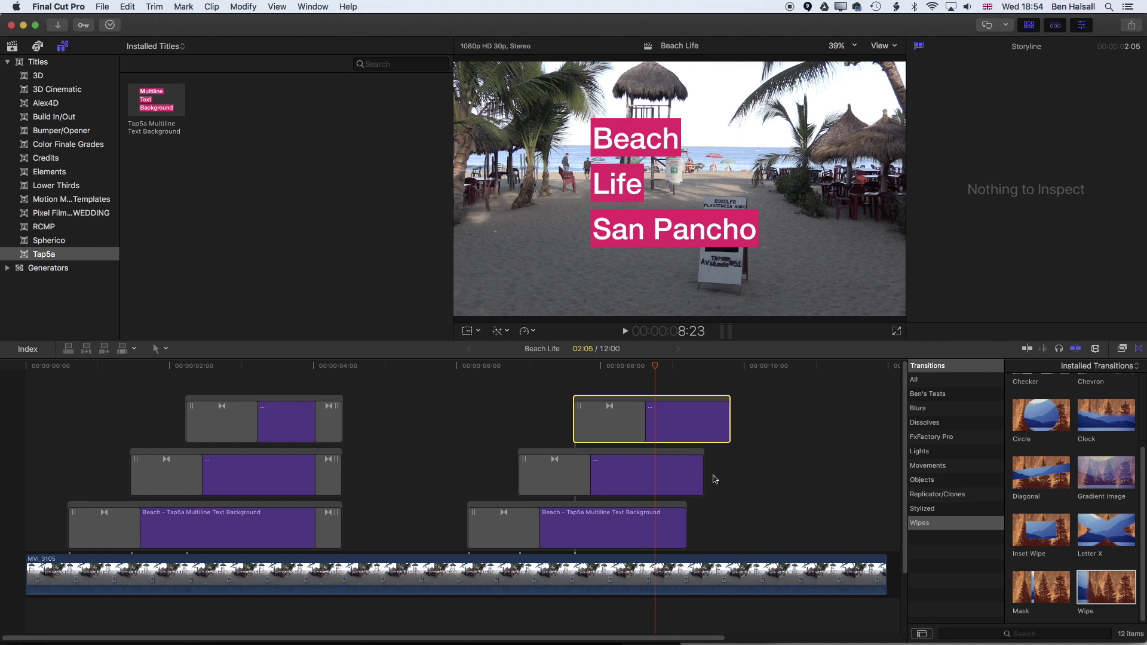
{"action": "left_click_drag", "start_coordinate": [704, 478], "coordinate": [734, 475]}
{"action": "left_click_drag", "start_coordinate": [686, 526], "coordinate": [731, 518]}
Add Cross Dissolves to the ends of the second-set titles and play the whole sequence.
{"action": "left_click", "coordinate": [936, 424]}
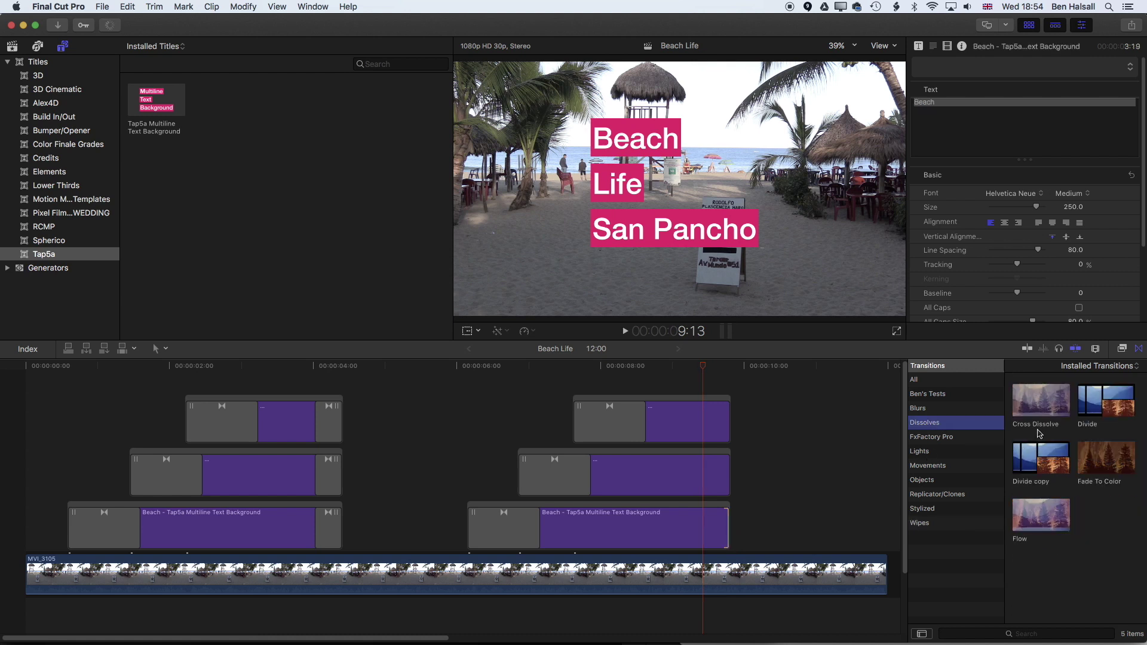
{"action": "left_click_drag", "start_coordinate": [1041, 401], "coordinate": [711, 471]}
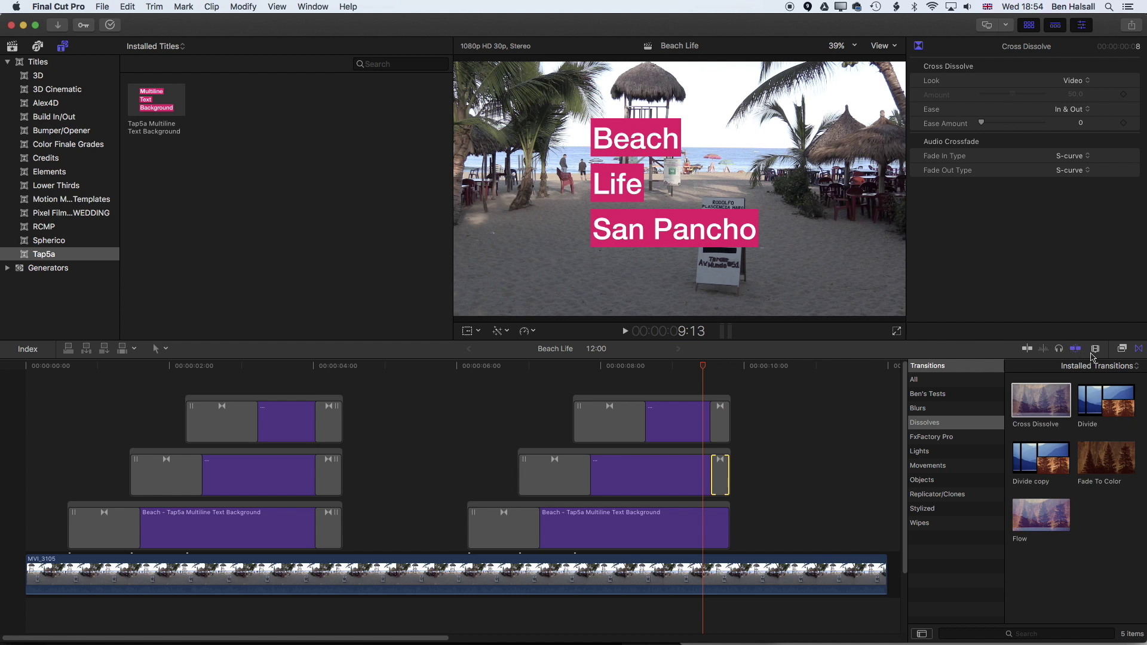
{"action": "left_click_drag", "start_coordinate": [1026, 406], "coordinate": [703, 508]}
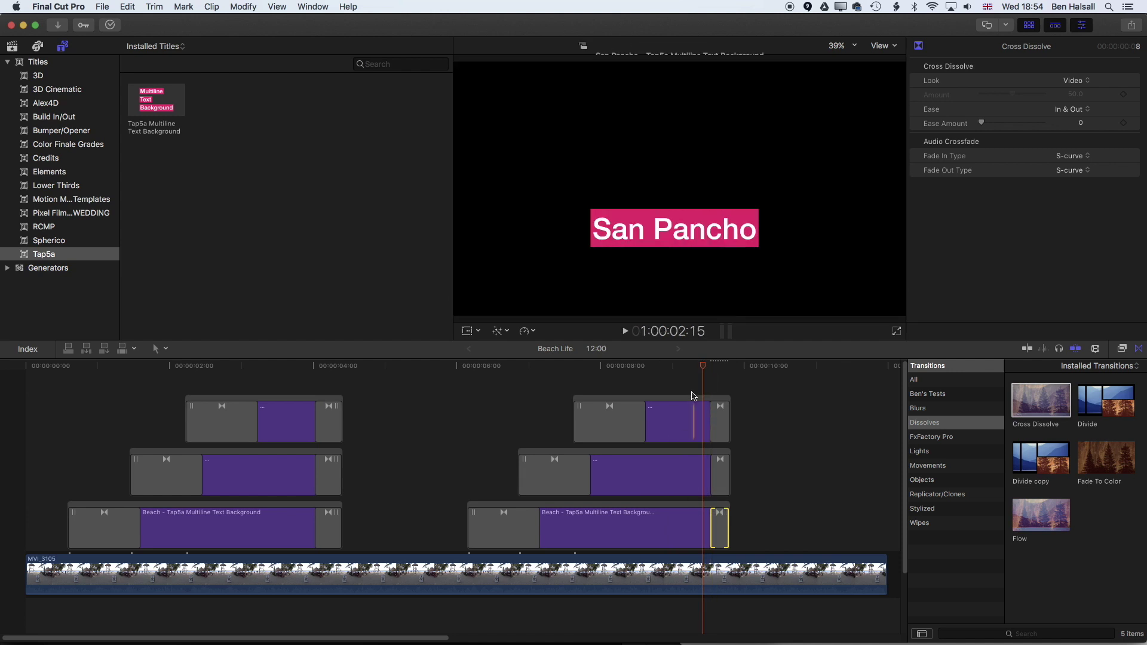
{"action": "left_click", "coordinate": [2, 369]}
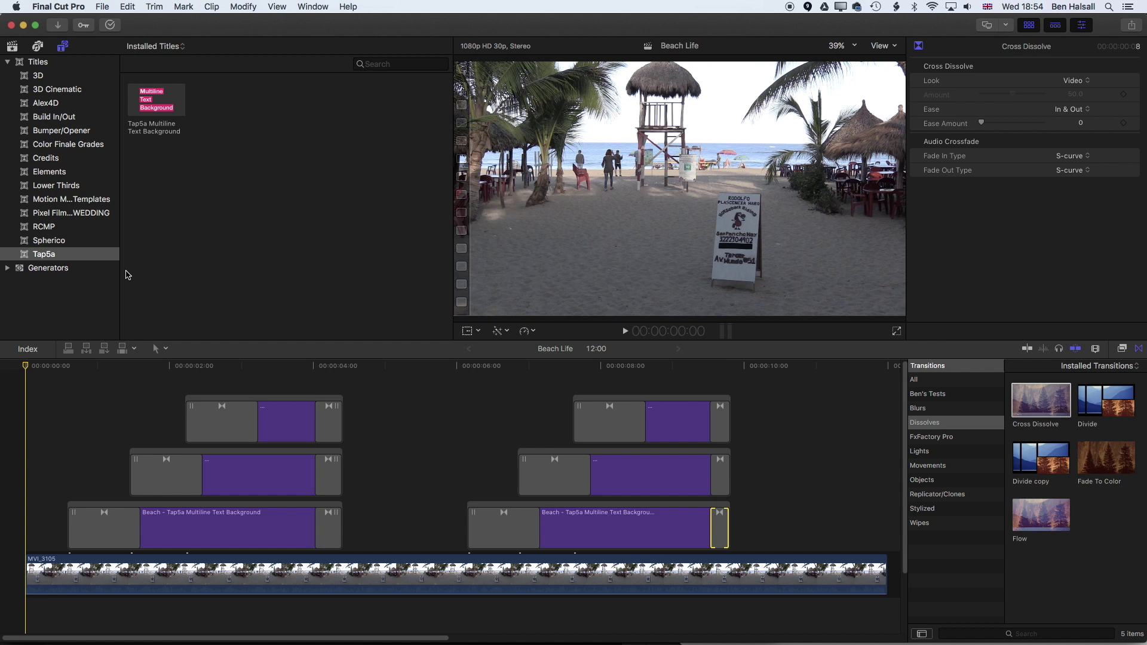
{"action": "key", "text": "space"}
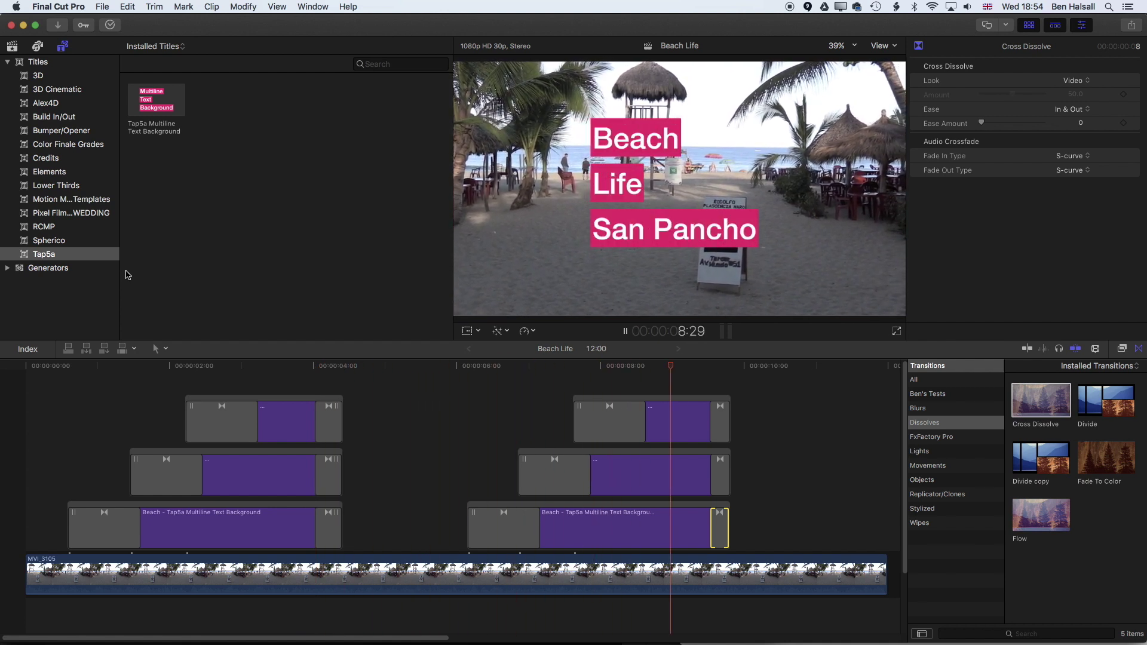
{"action": "key", "text": "space"}
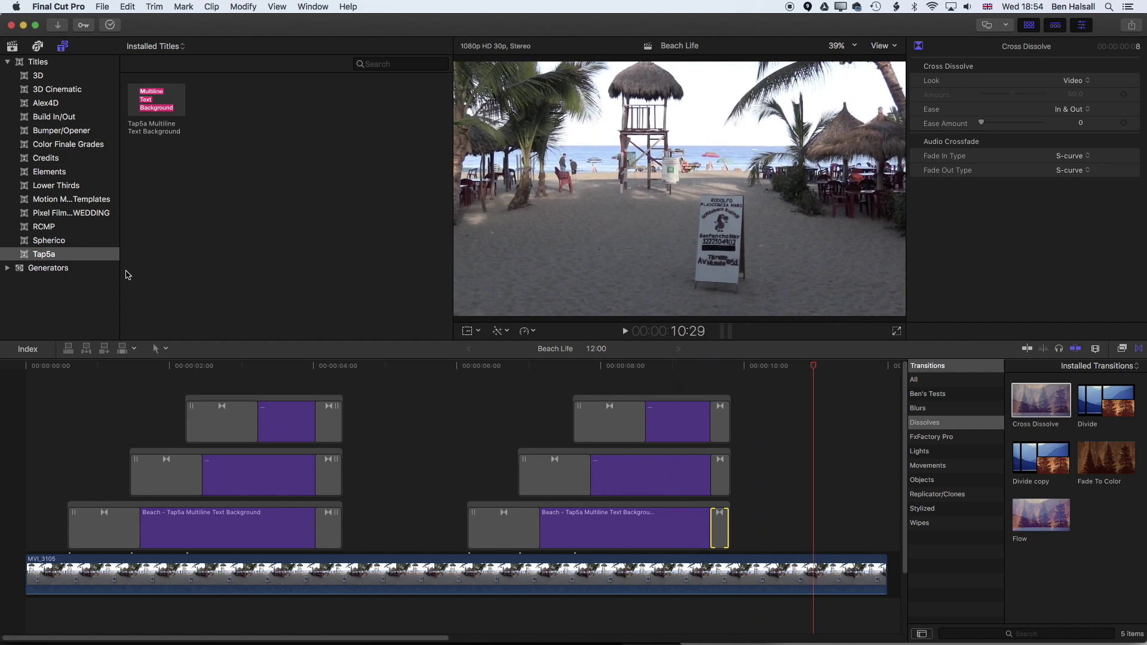
Change the first Life title's background colour to yellow in the Title inspector.
{"action": "left_click", "coordinate": [258, 477]}
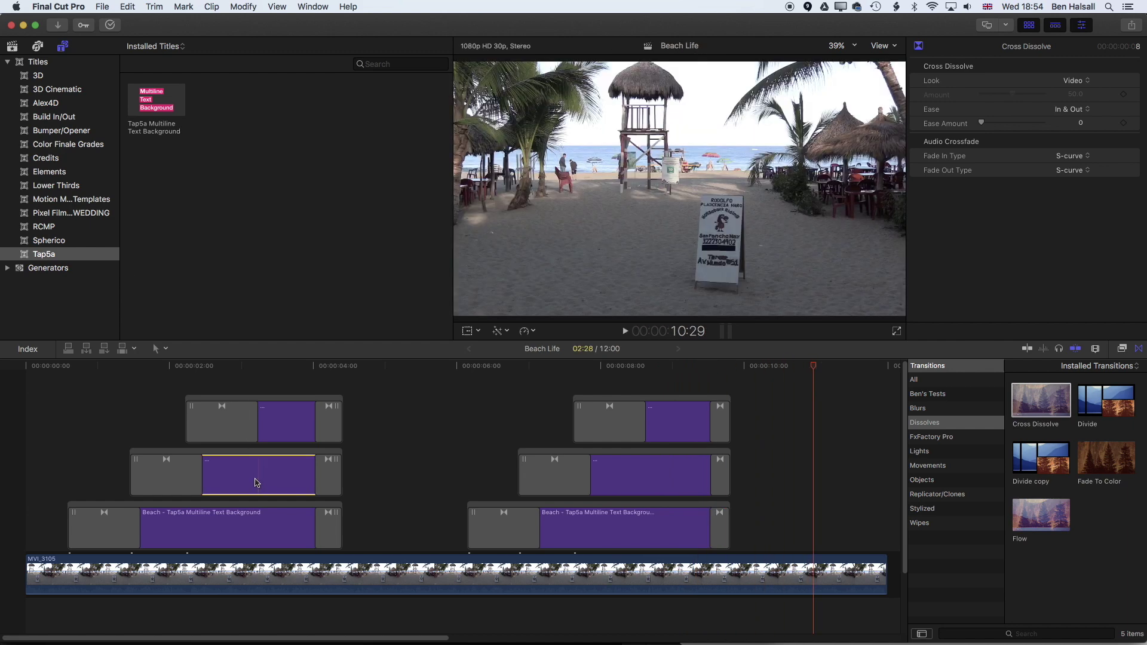
{"action": "left_click", "coordinate": [270, 368]}
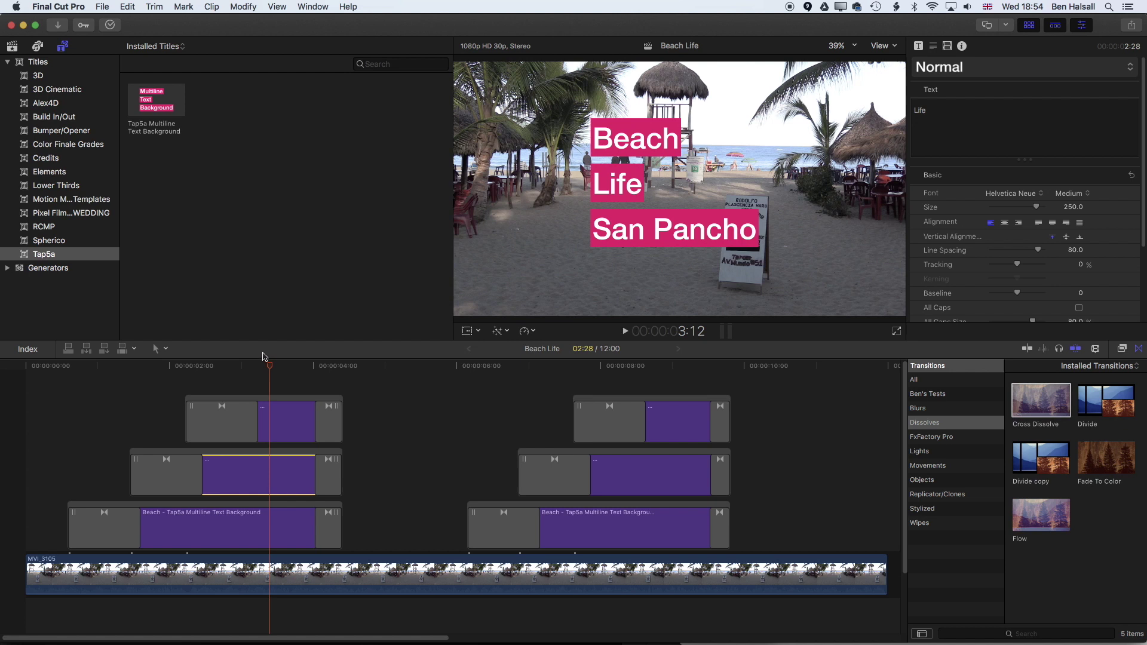
{"action": "left_click", "coordinate": [919, 47]}
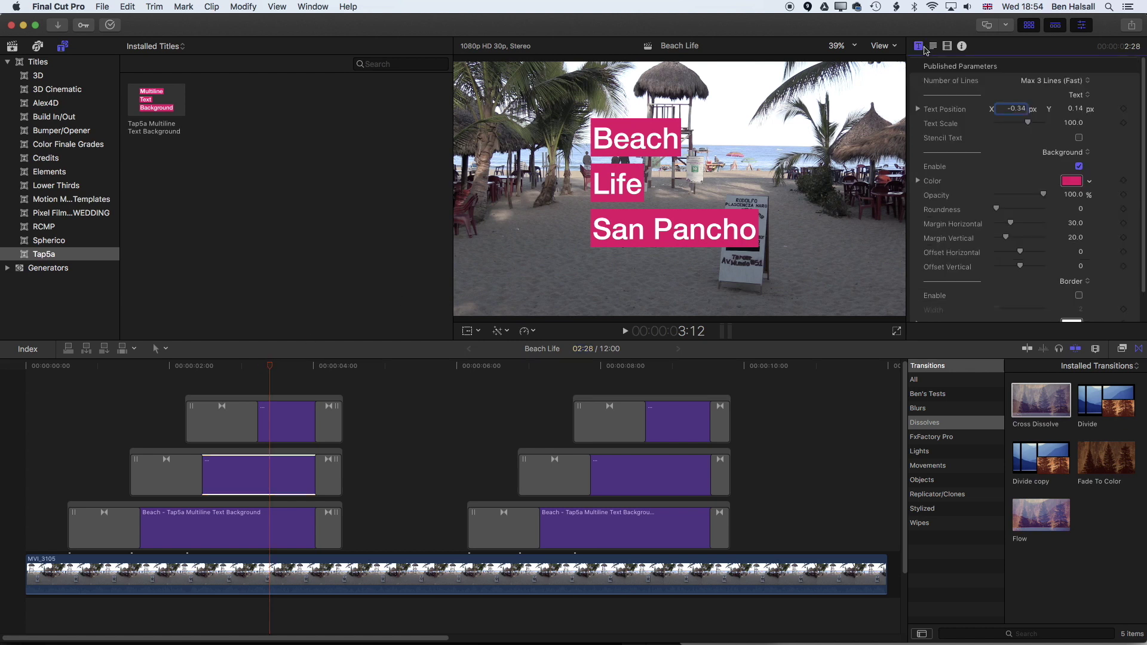
{"action": "left_click", "coordinate": [1091, 185]}
{"action": "left_click", "coordinate": [1075, 188]}
{"action": "left_click", "coordinate": [1070, 181]}
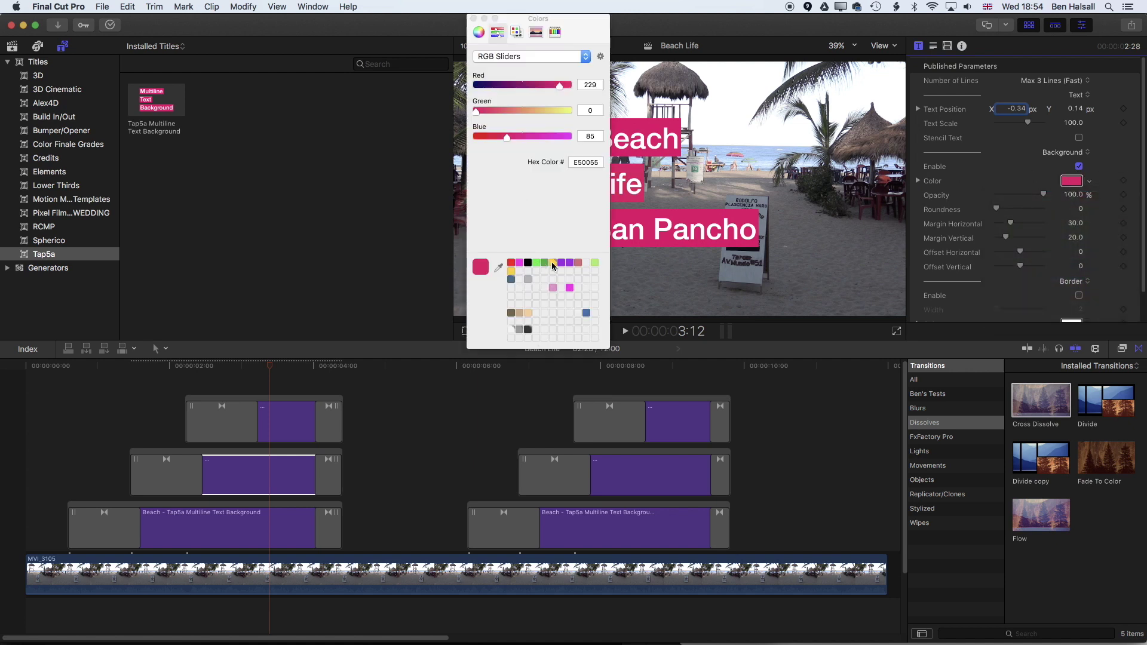
{"action": "left_click", "coordinate": [512, 272]}
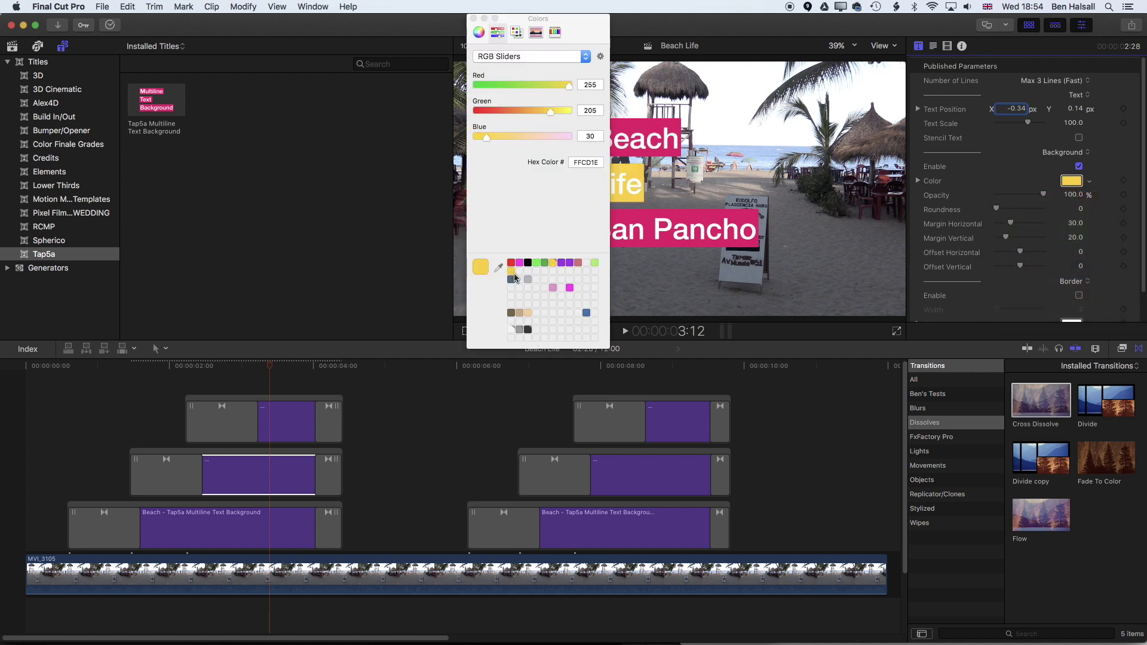
Change the first Beach title's background colour to green.
{"action": "left_click", "coordinate": [284, 530]}
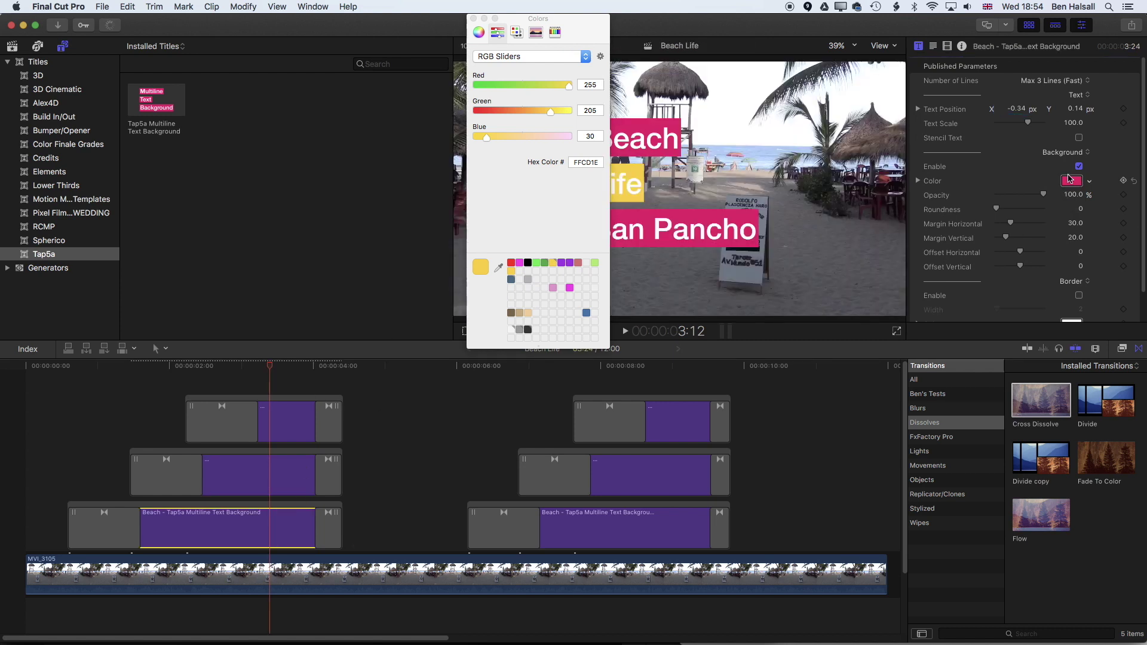
{"action": "left_click", "coordinate": [1069, 178]}
{"action": "left_click", "coordinate": [536, 264]}
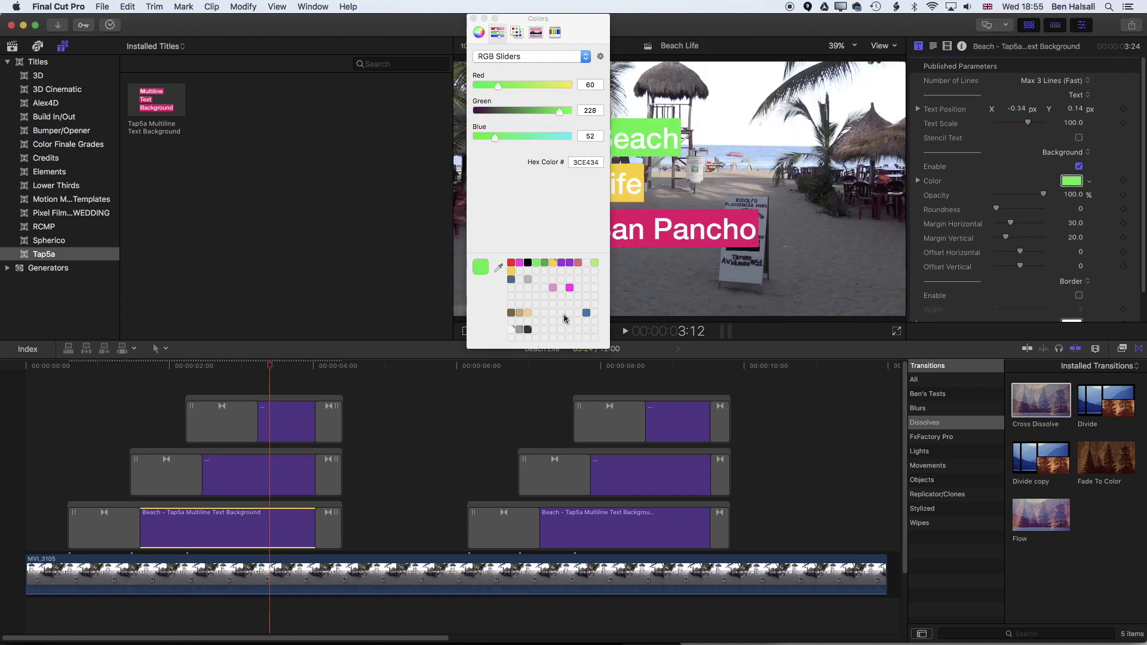
{"action": "left_click", "coordinate": [473, 19]}
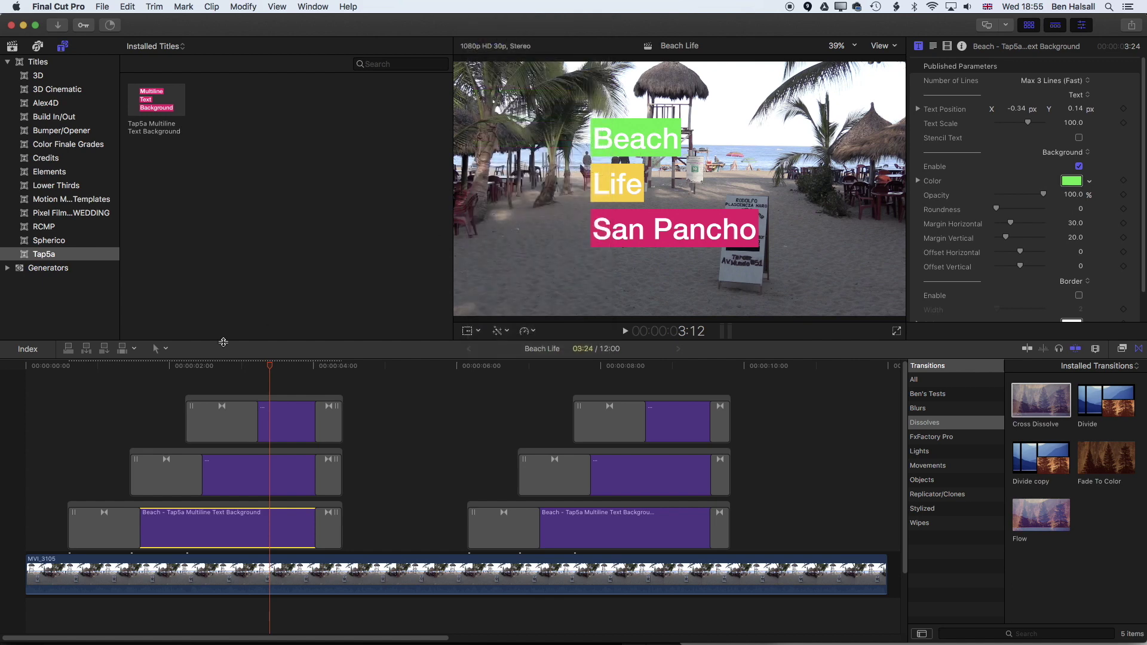
{"action": "left_click_drag", "start_coordinate": [269, 366], "coordinate": [31, 366]}
{"action": "key", "text": "space"}
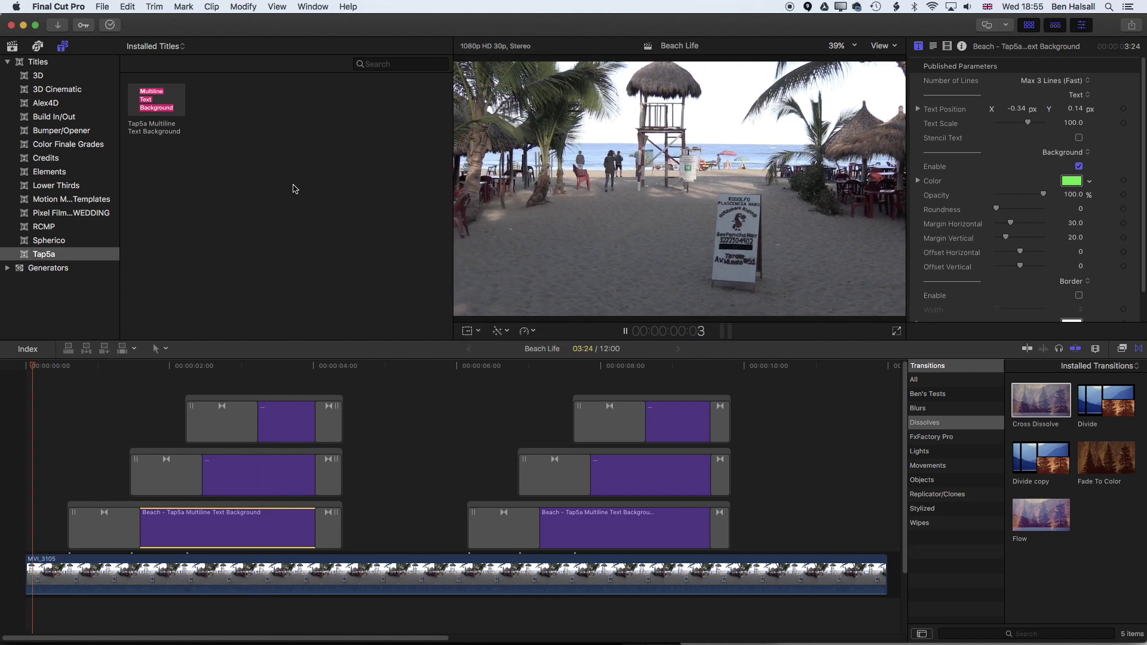